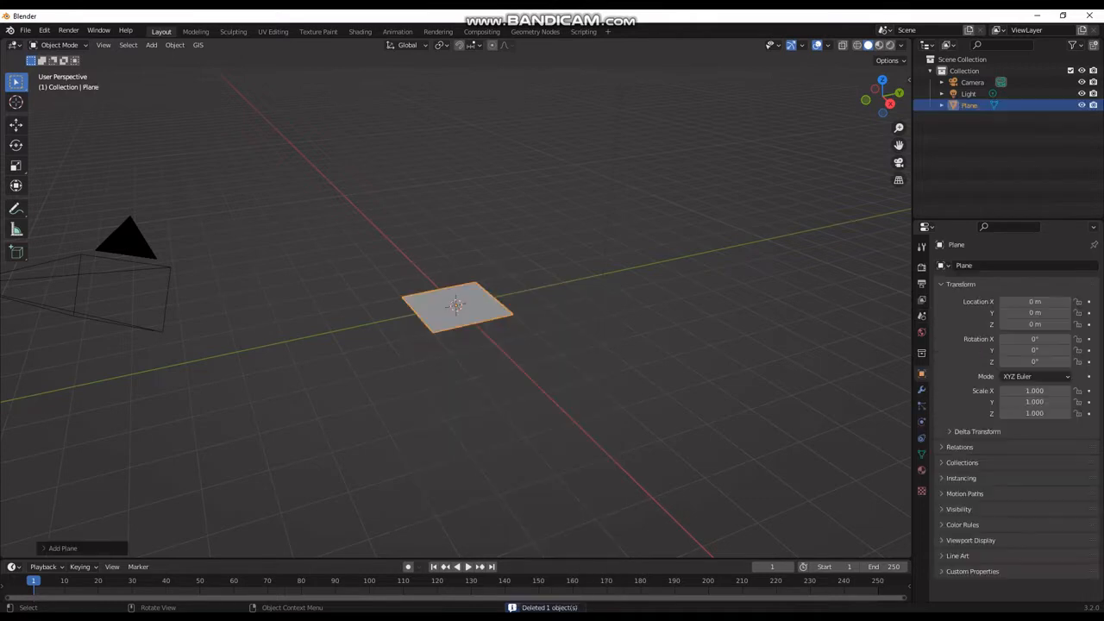
Step: Scale the plane up about 139 times and switch the viewport to rendered shading
key(s)
click(647, 227)
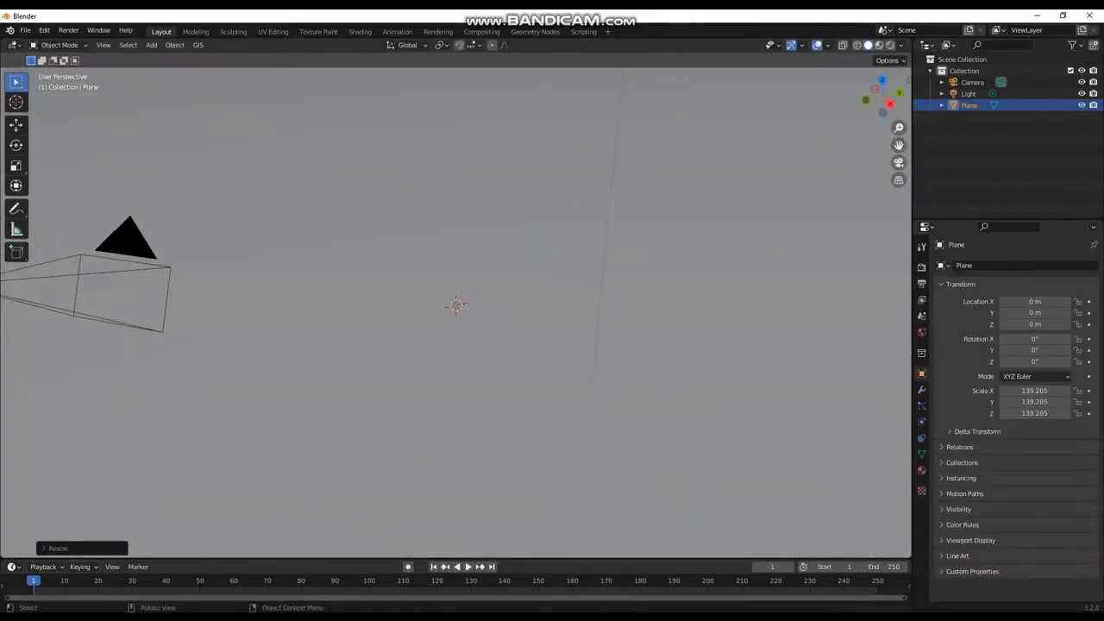
key(z)
key(8)
Step: Delete the default light and camera from the scene
mouse_move(455, 306)
shift+middle_down()
mouse_move(402, 435)
mouse_move(385, 546)
shift+middle_up()
click(402, 435)
key(Delete)
click(248, 473)
key(Delete)
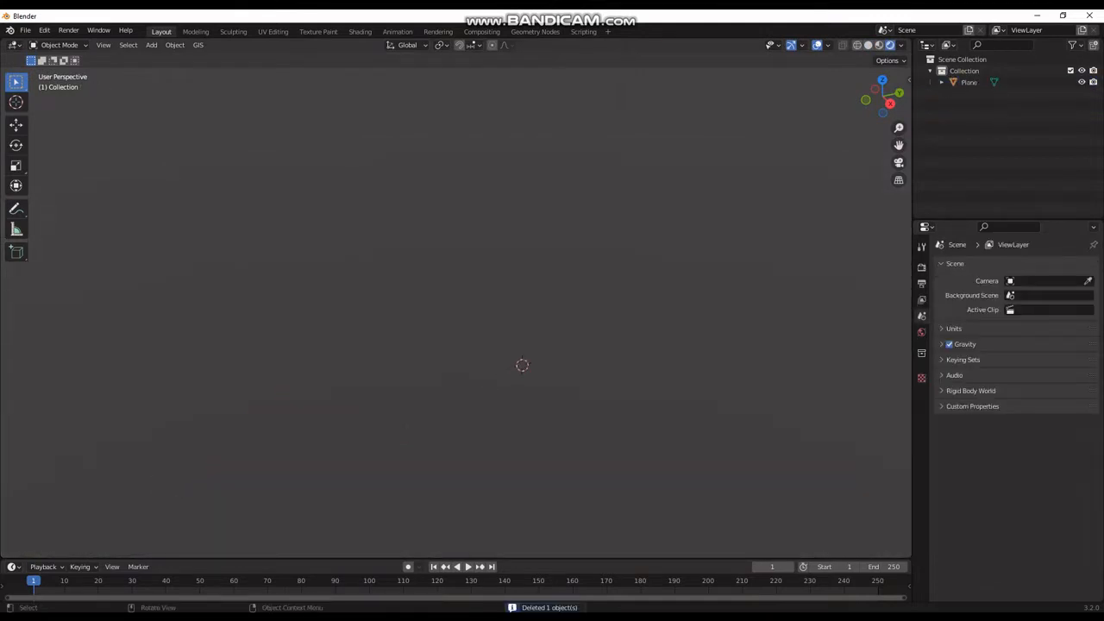
Step: Set the render engine to Cycles
click(921, 267)
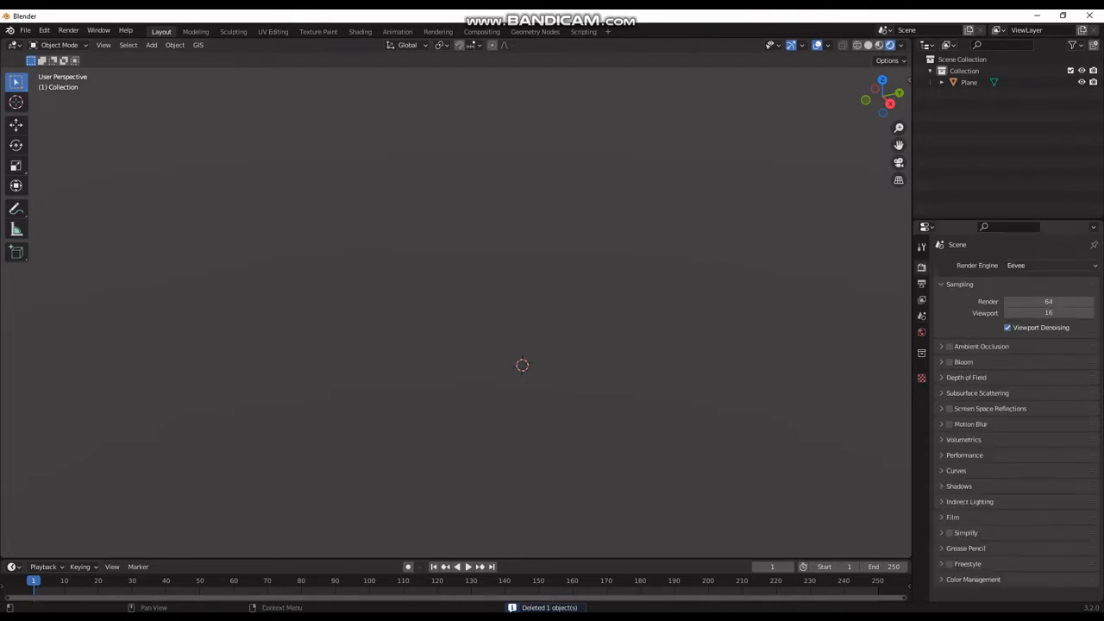
click(1050, 266)
click(1050, 304)
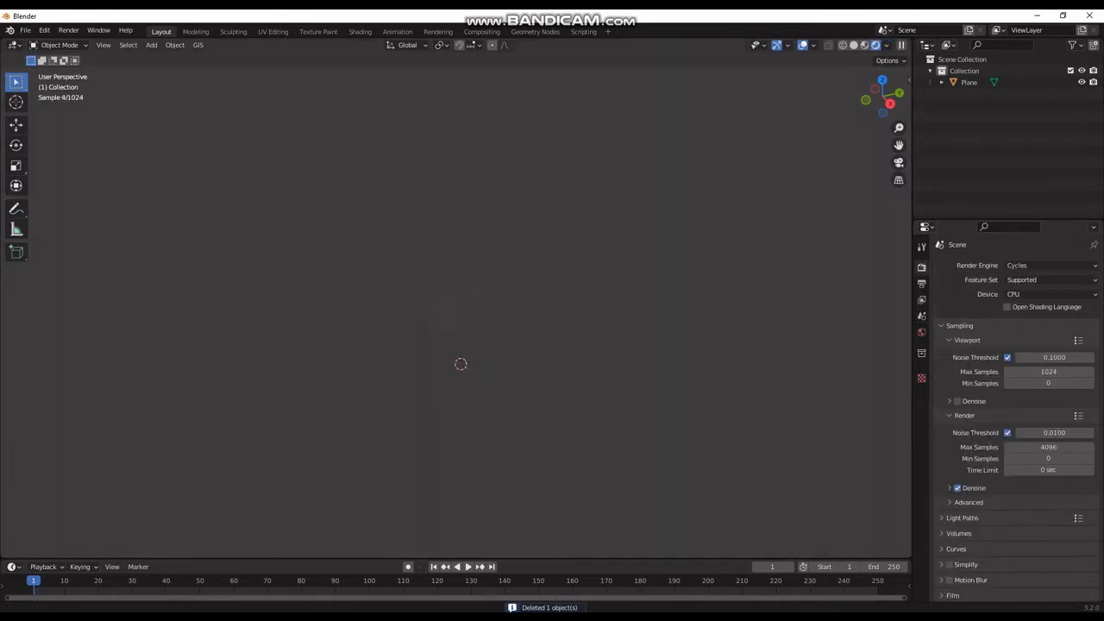
Step: Add an ico sphere mesh and raise it 1 m along the Z axis
key(shift+a)
mouse_move(484, 342)
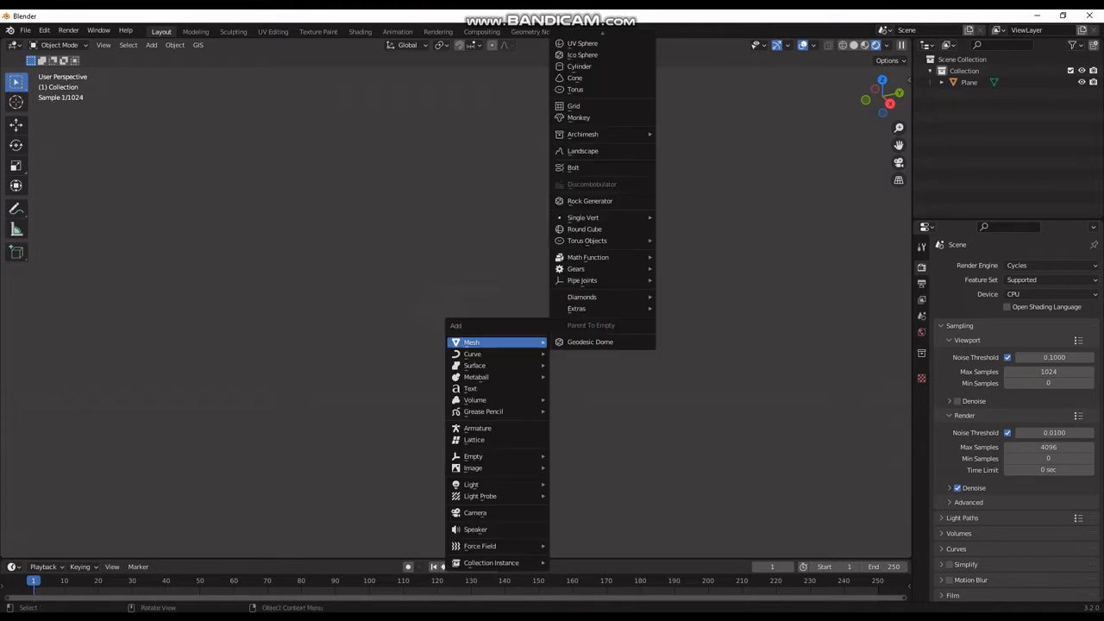
scroll(582, 55, up, 2)
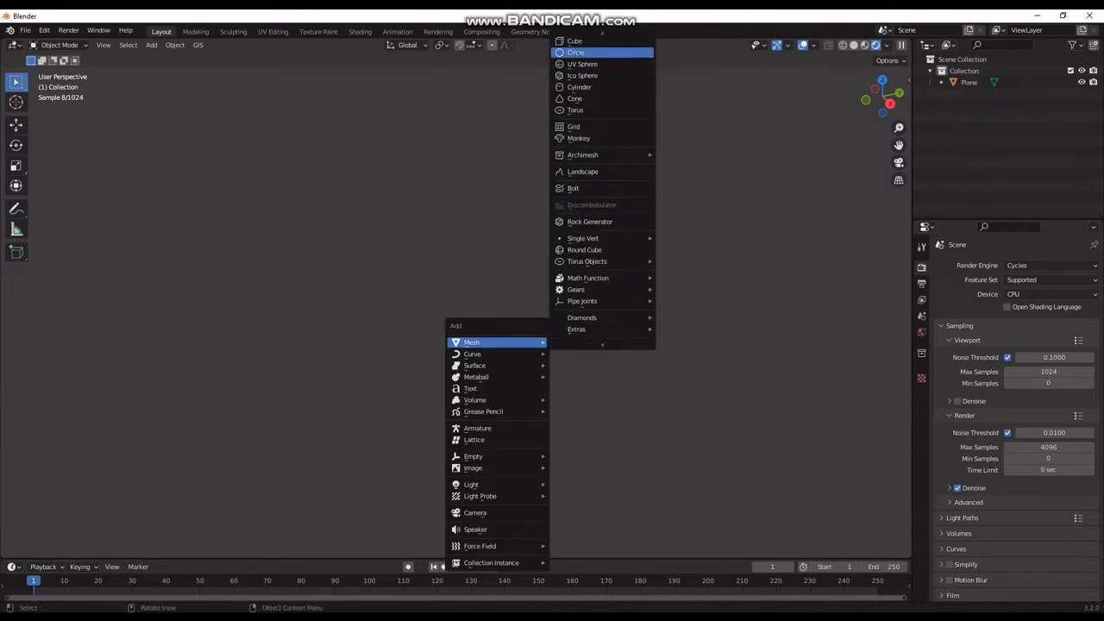
click(583, 75)
scroll(462, 343, up, 3)
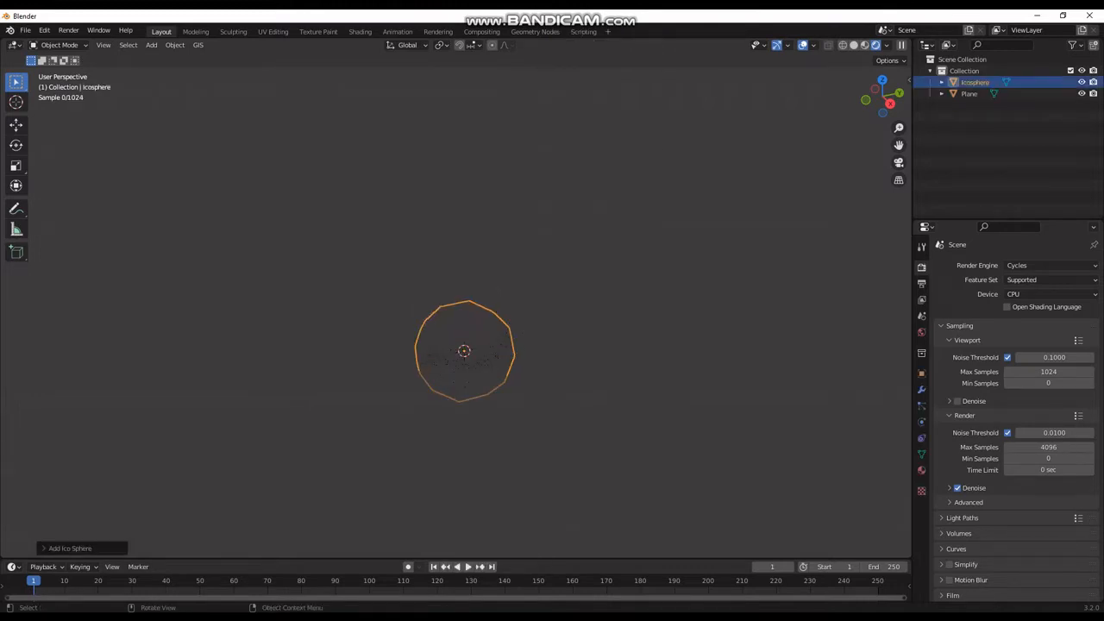
key(g)
key(z)
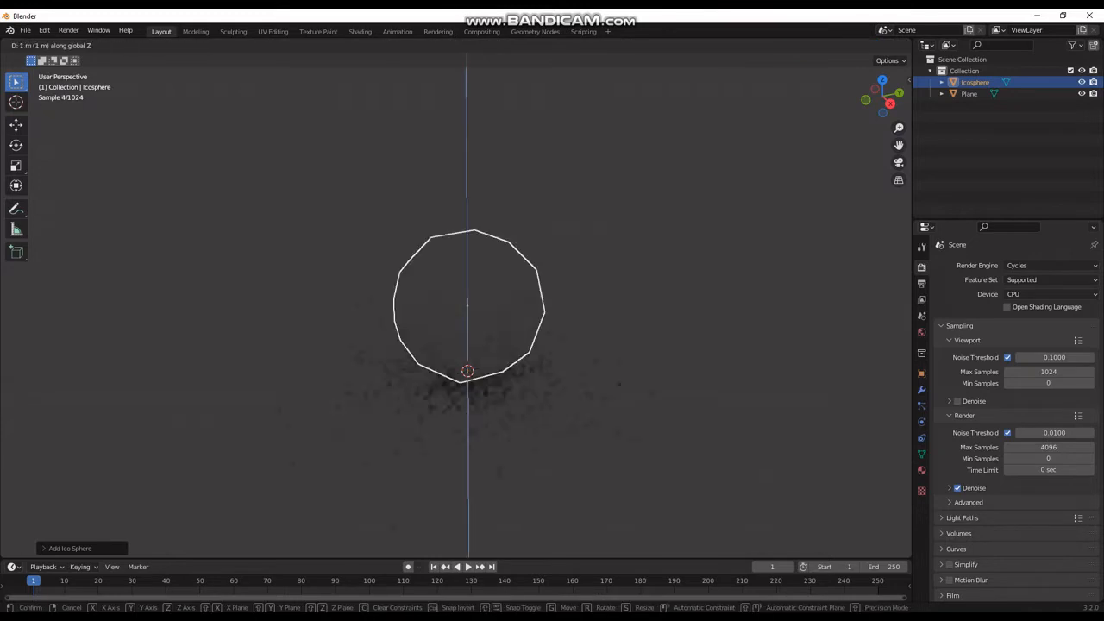
click(524, 394)
Step: Shade the ico sphere smooth and give it a subdivision surface at level 3
right_click(517, 367)
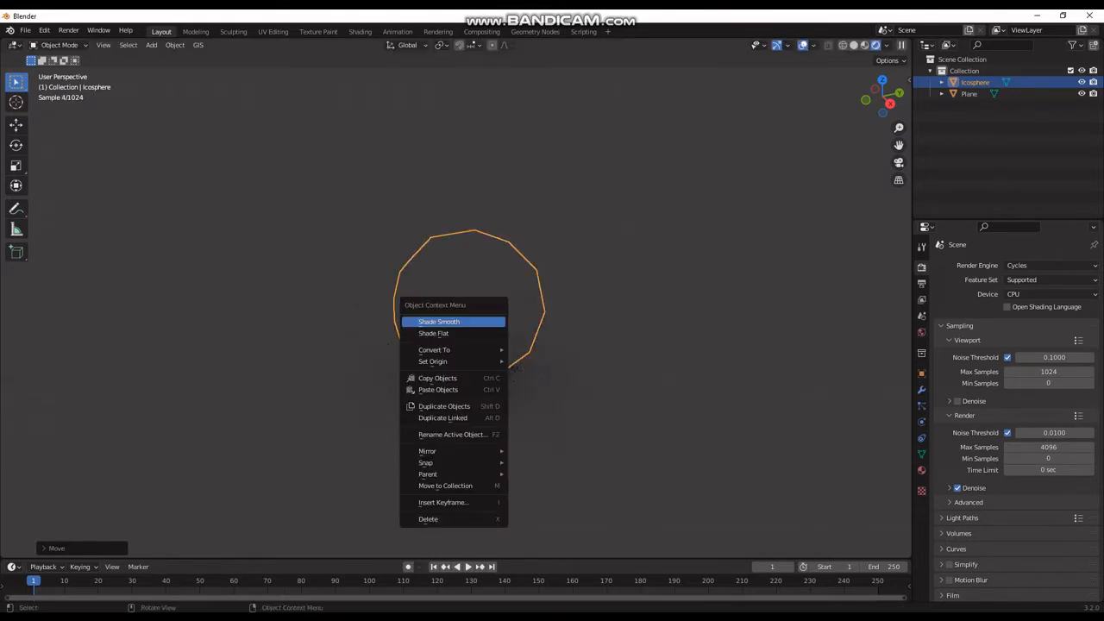
click(453, 321)
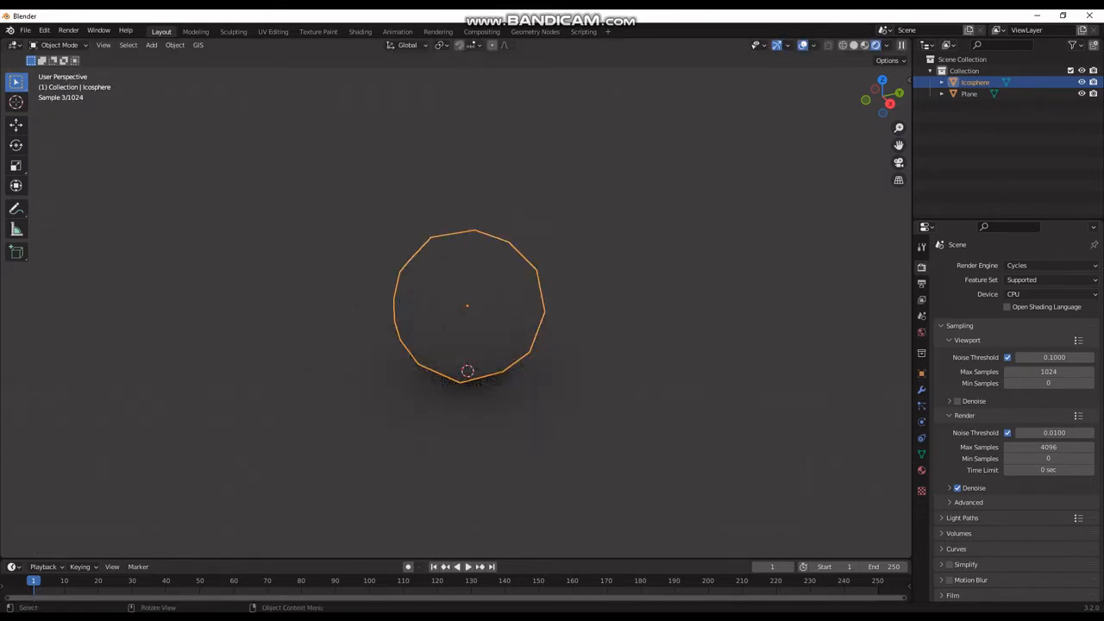
key(ctrl+F2)
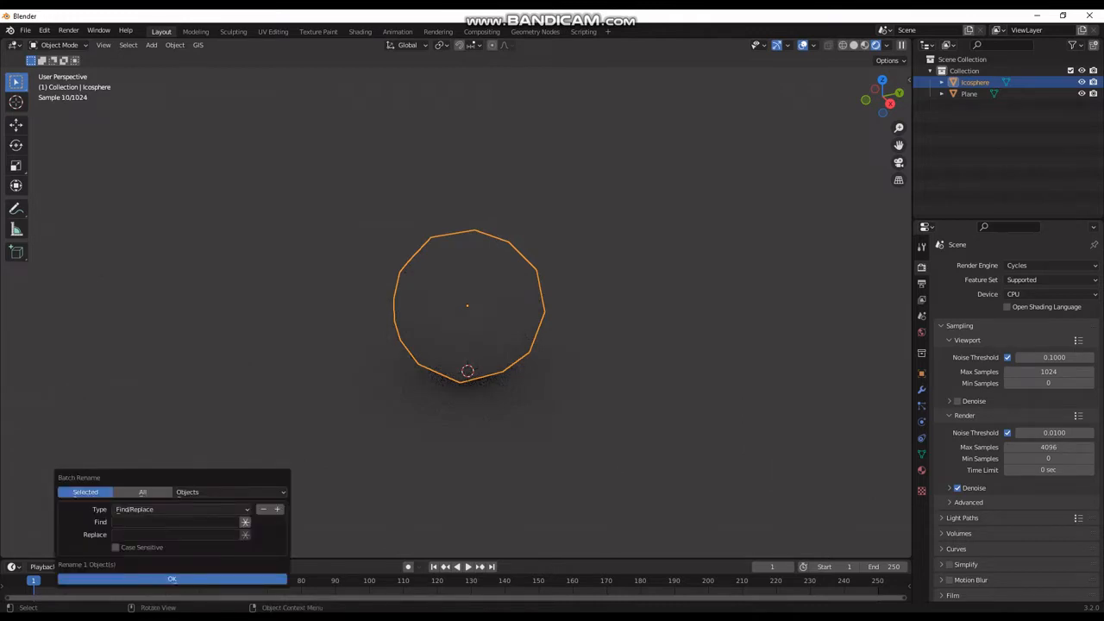
key(Escape)
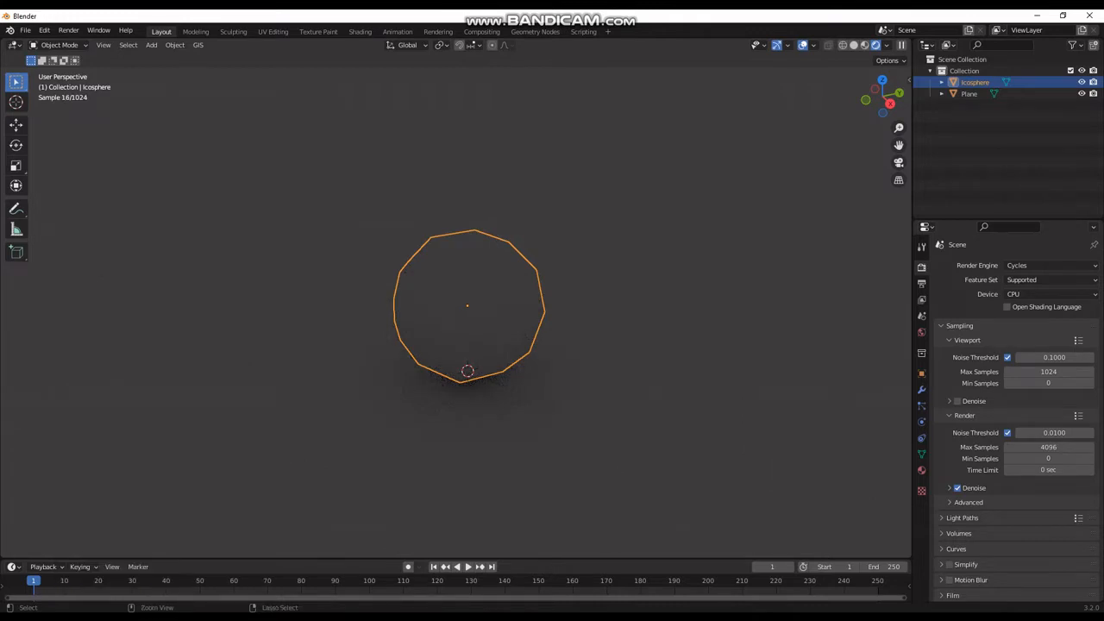
key(ctrl+2)
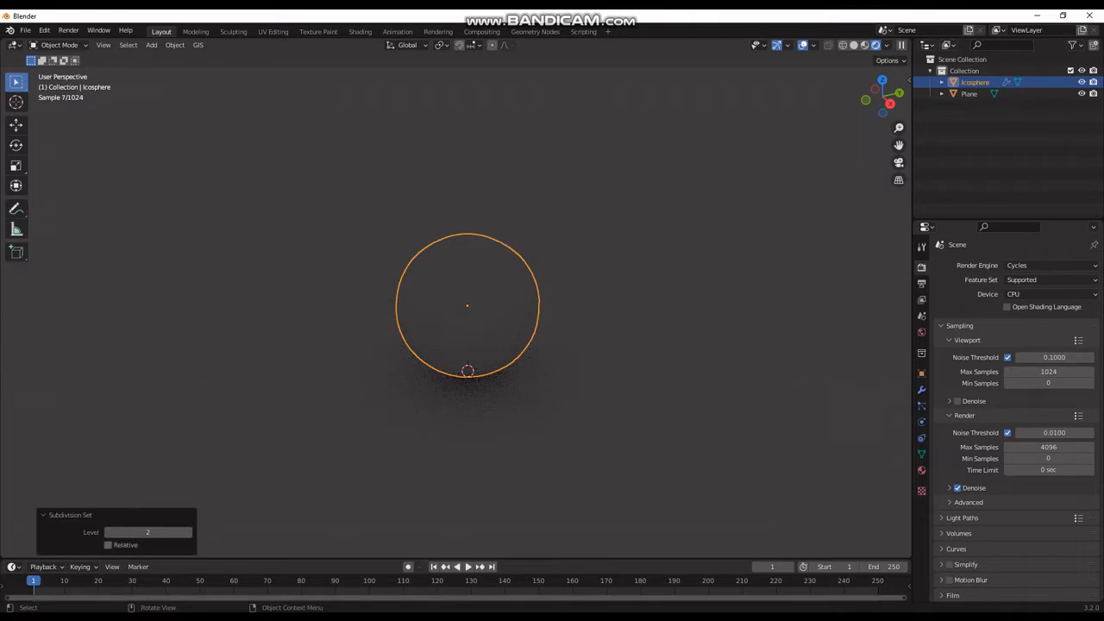
click(187, 533)
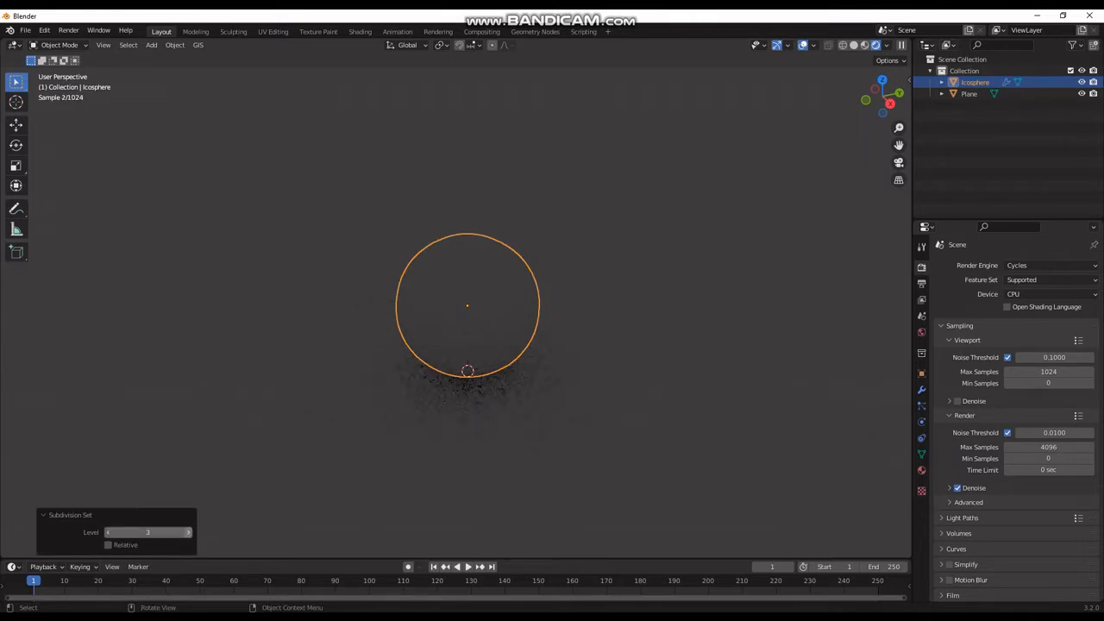
right_click(468, 269)
click(468, 270)
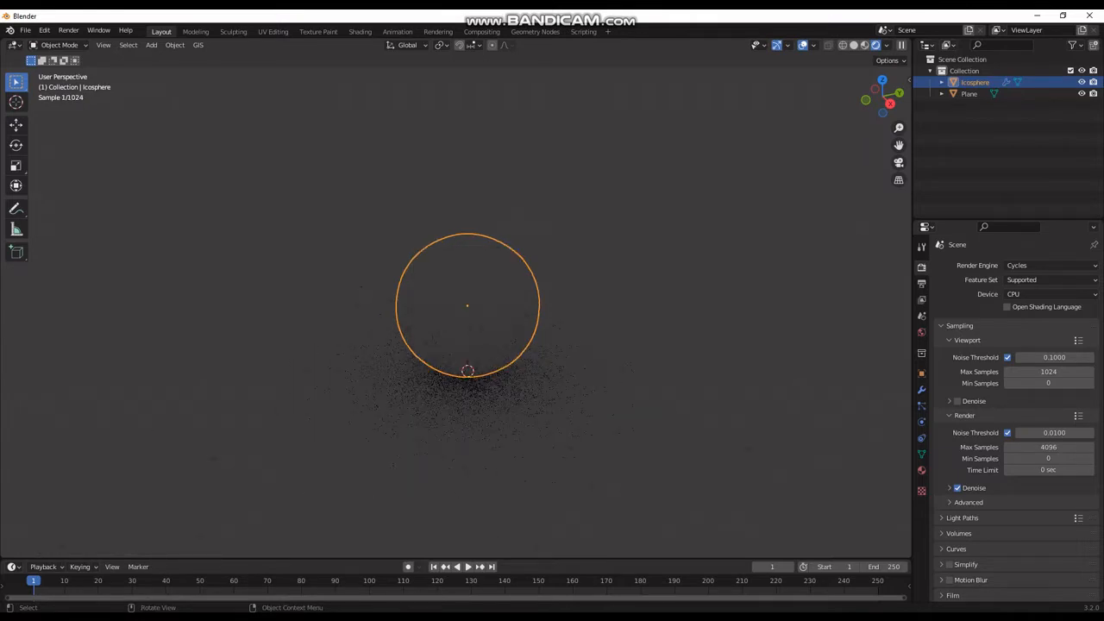
Step: Add a second plane and raise it about 3.54 m along Z, above the sphere
key(shift+a)
mouse_move(518, 283)
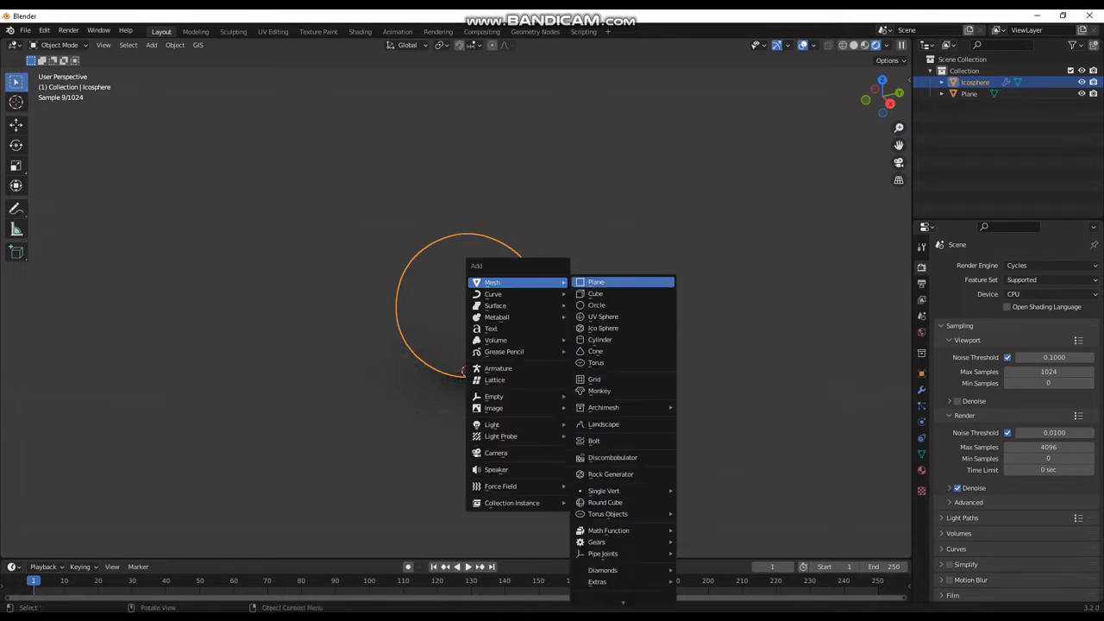
click(608, 283)
key(g)
key(z)
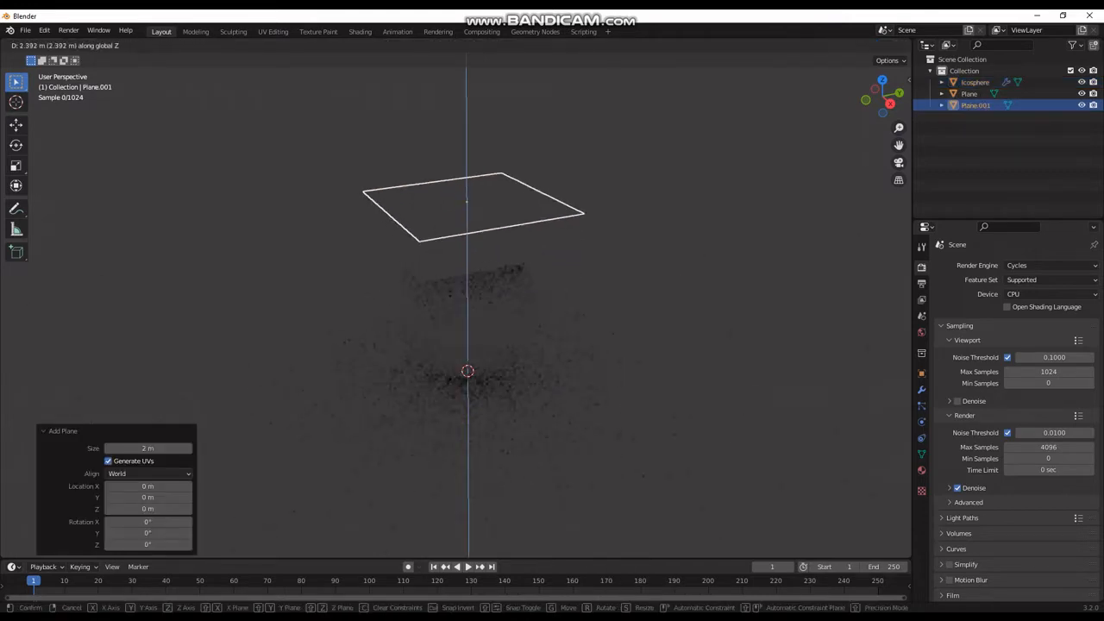
key(Return)
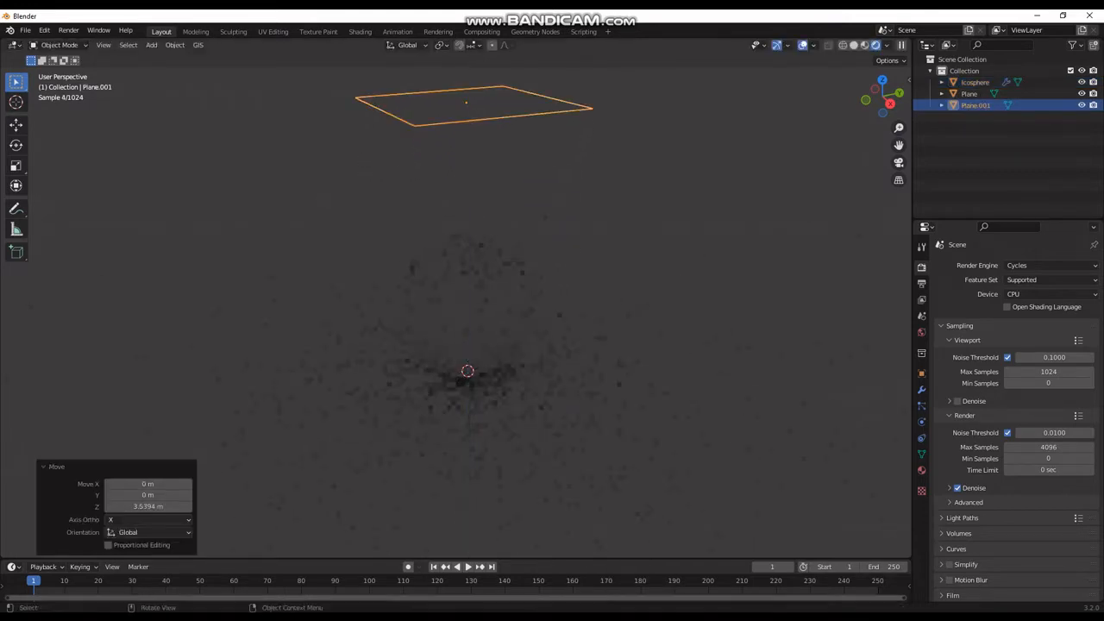
Step: Scale the raised plane about 1.59 times along X and about 6.48 times along Y
middle_drag(553, 311, 452, 382)
key(s)
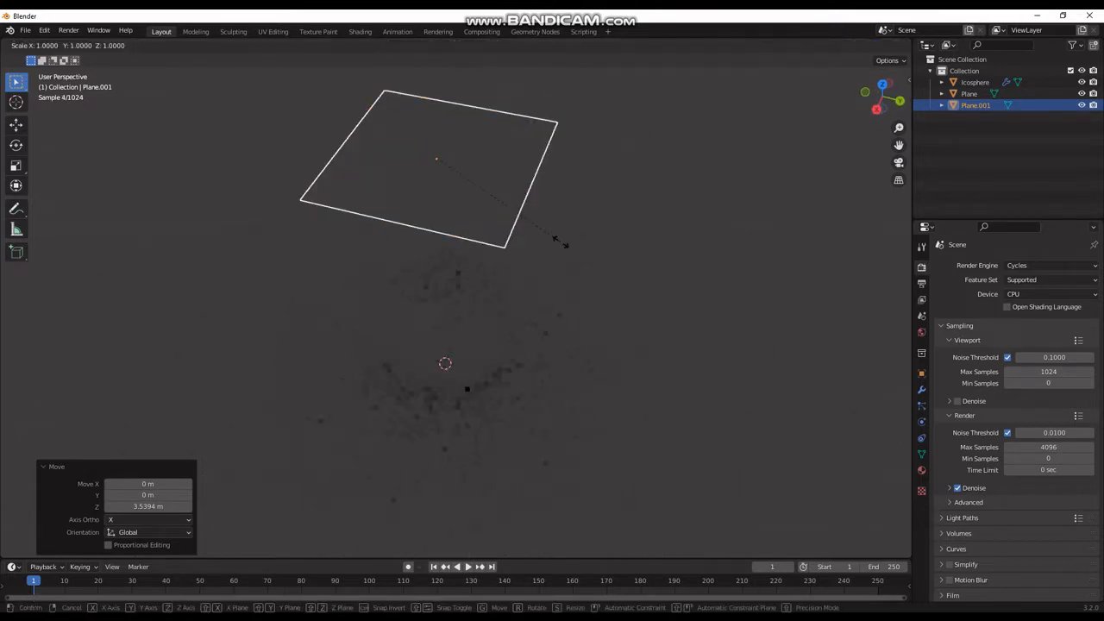
key(x)
key(Return)
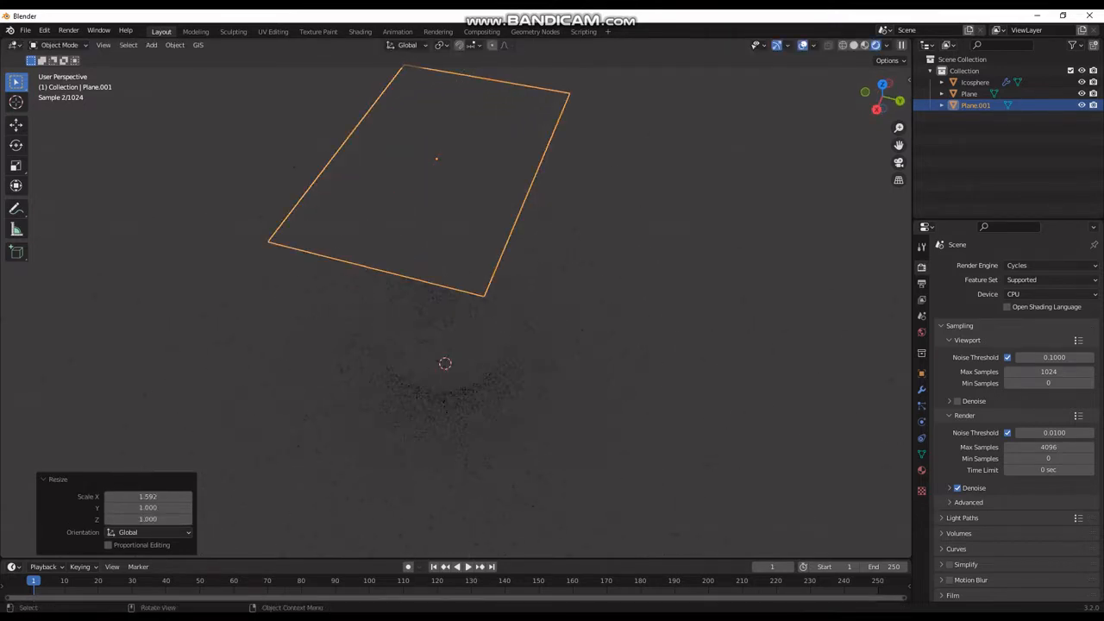
key(s)
key(y)
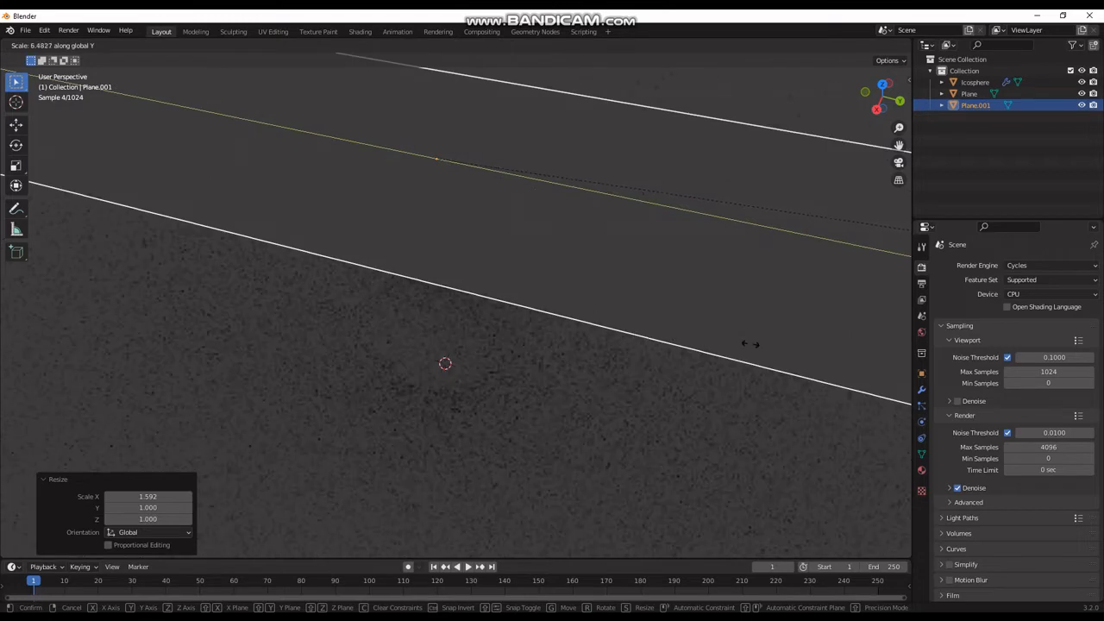
key(Return)
Step: Narrow the raised plane along X by a factor of about 0.564
key(s)
key(x)
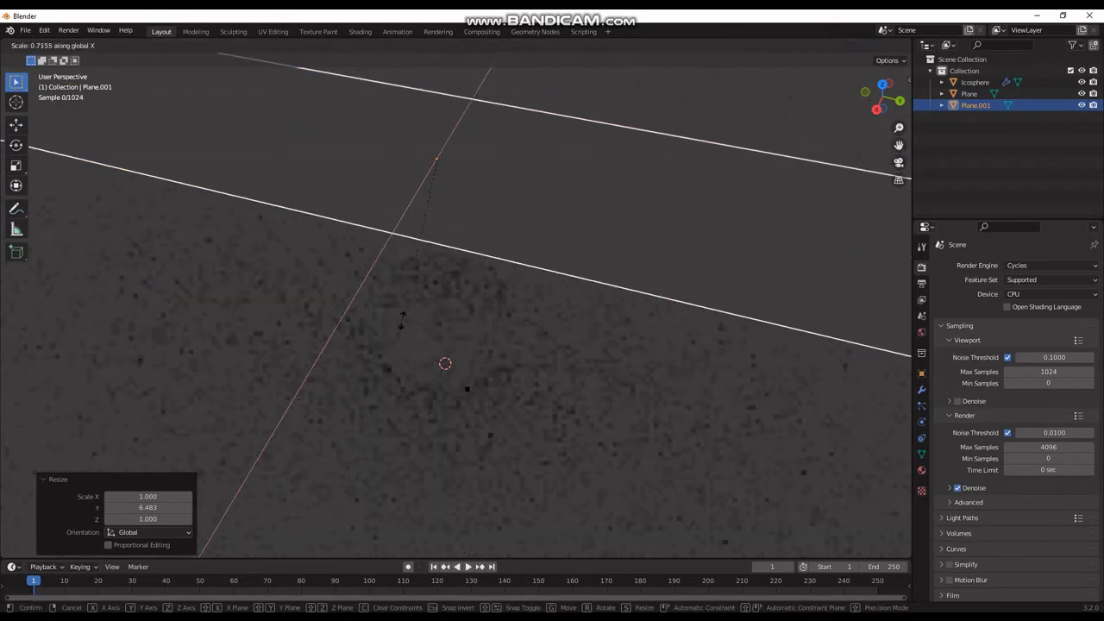
key(Return)
Step: Enlarge the timeline area and change it into a Shader Editor
shift+middle_drag(451, 357, 473, 344)
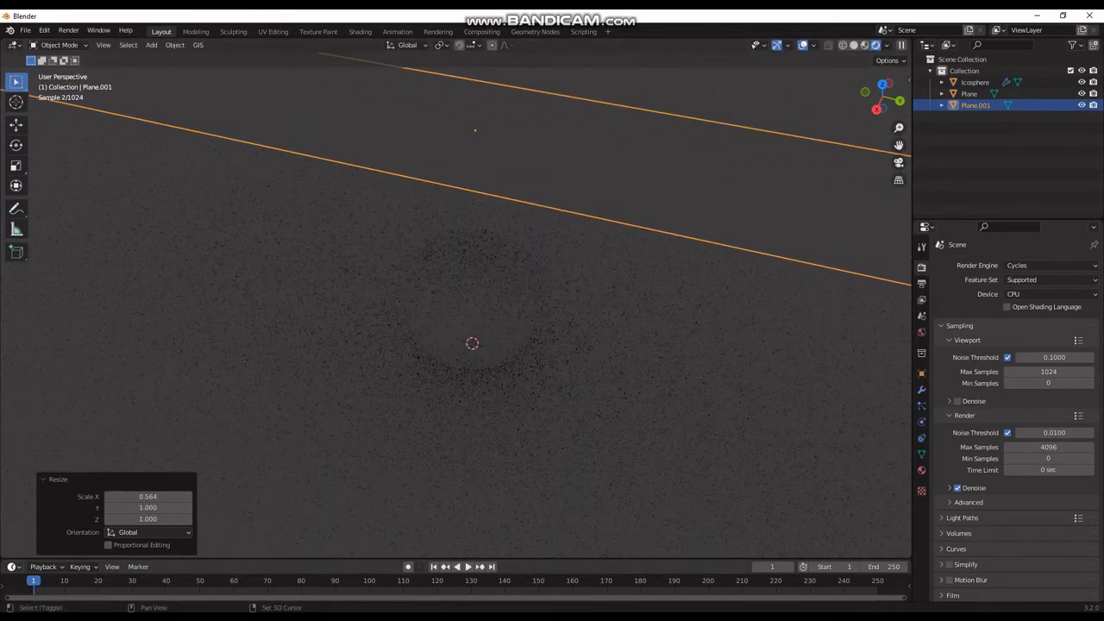
drag(14, 559, 14, 418)
shift+middle_drag(471, 271, 523, 288)
click(14, 425)
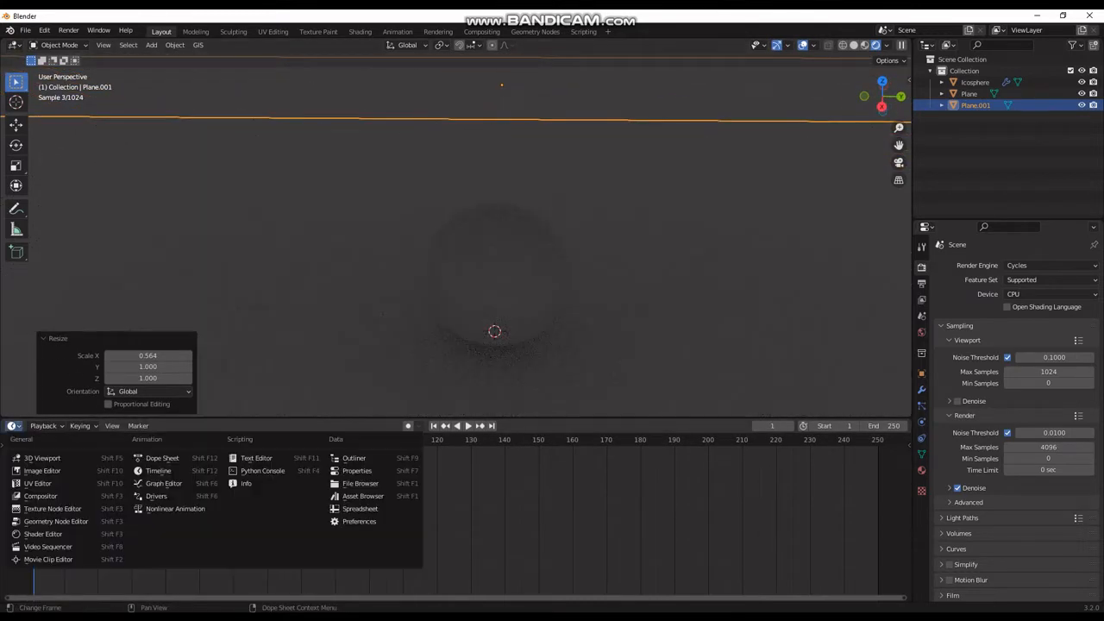
click(43, 534)
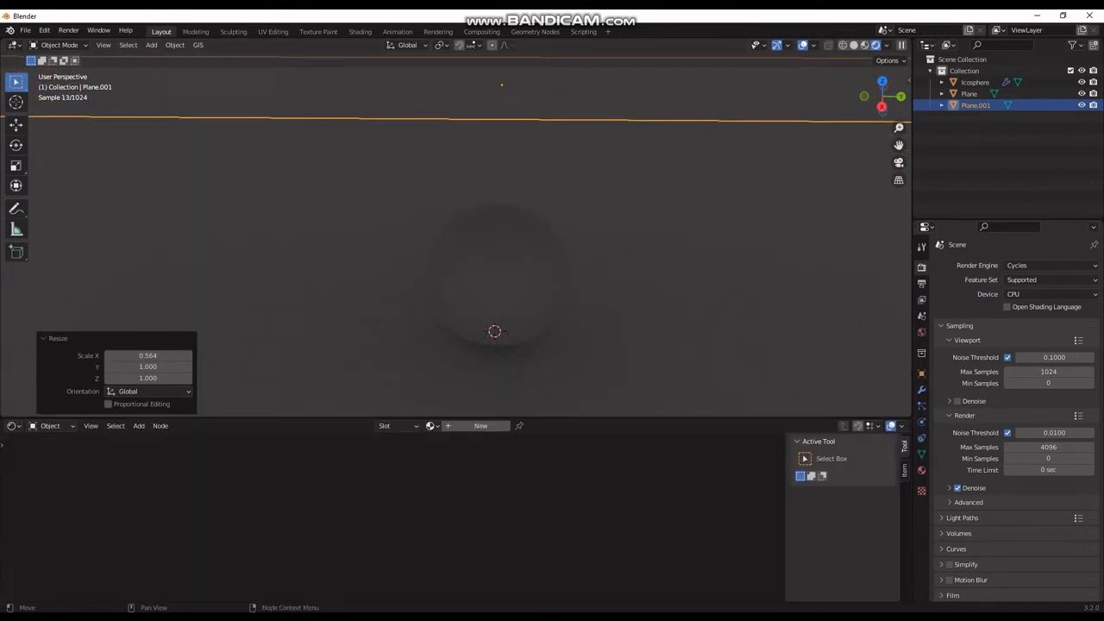
Step: Create a new material for the raised plane and delete its Principled BSDF node
click(481, 425)
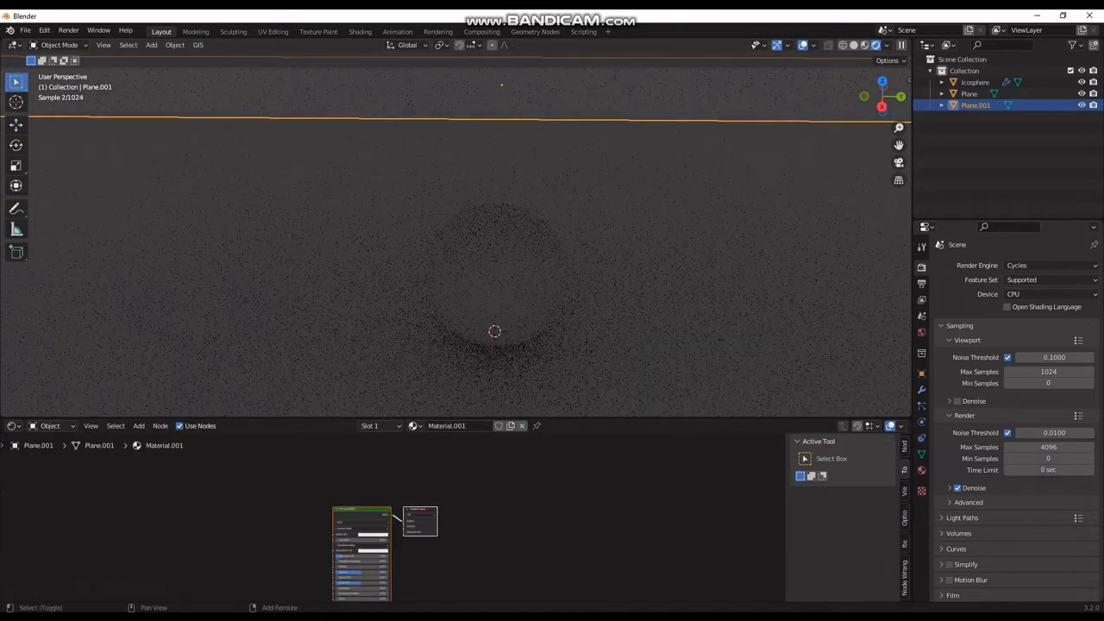
scroll(393, 519, up, 2)
click(392, 519)
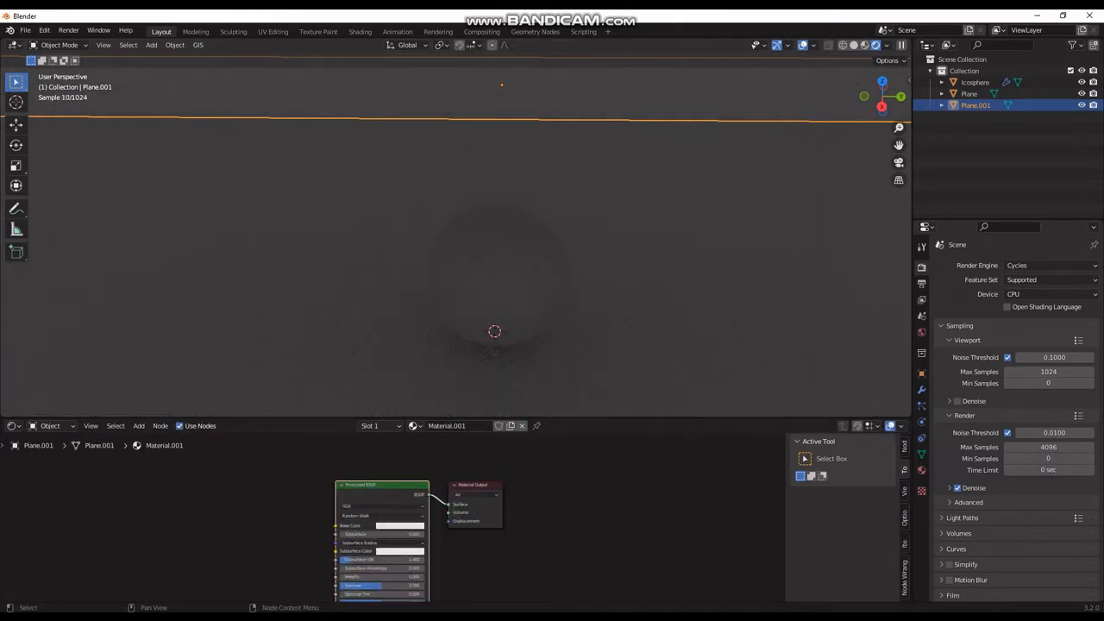
key(x)
Step: Add an Emission shader node and connect it to the Surface input of the Material Output
key(shift+a)
click(348, 479)
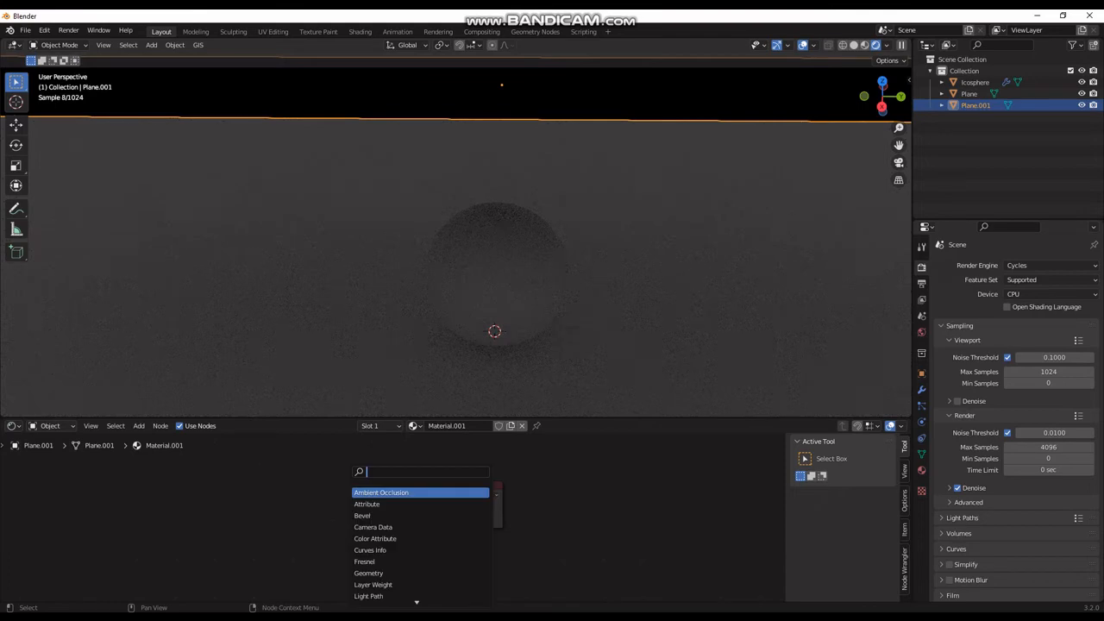
text(emm)
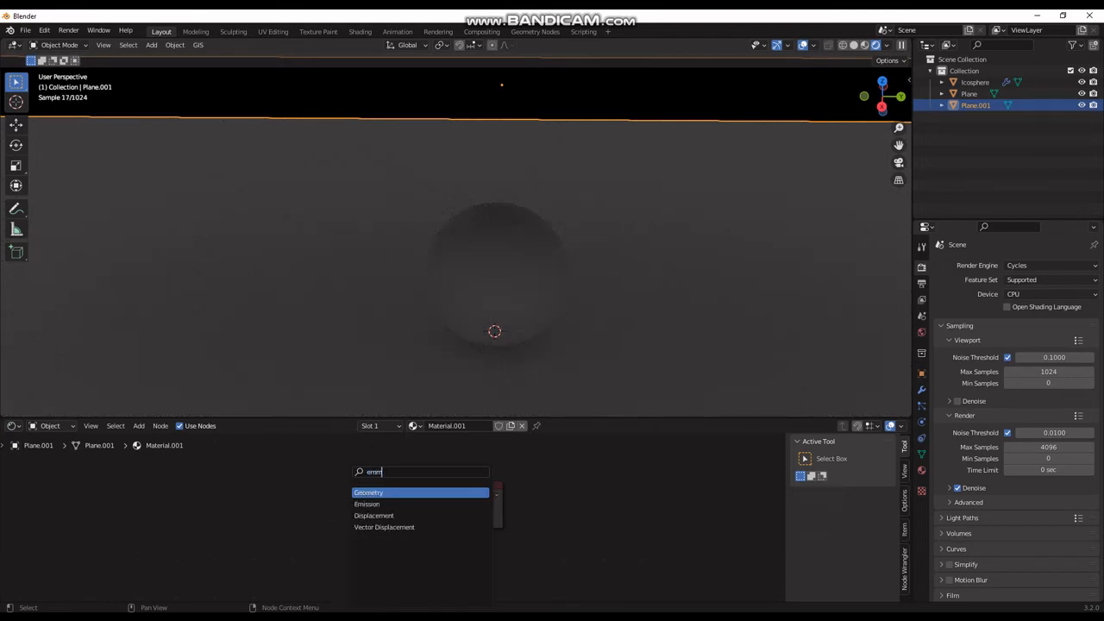
key(Down)
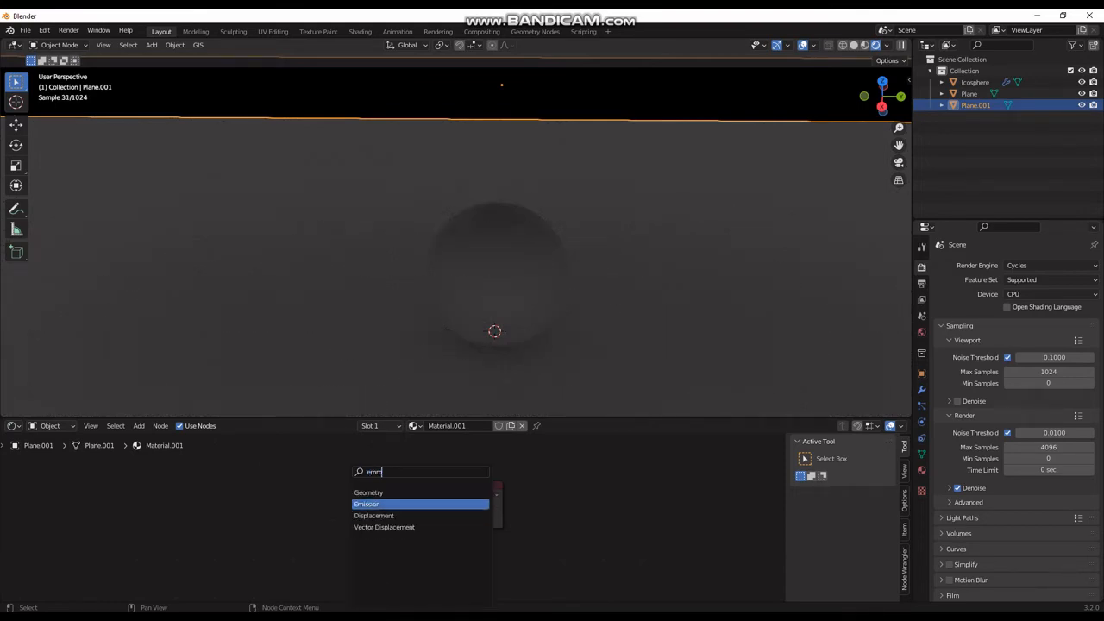
key(Return)
key(Escape)
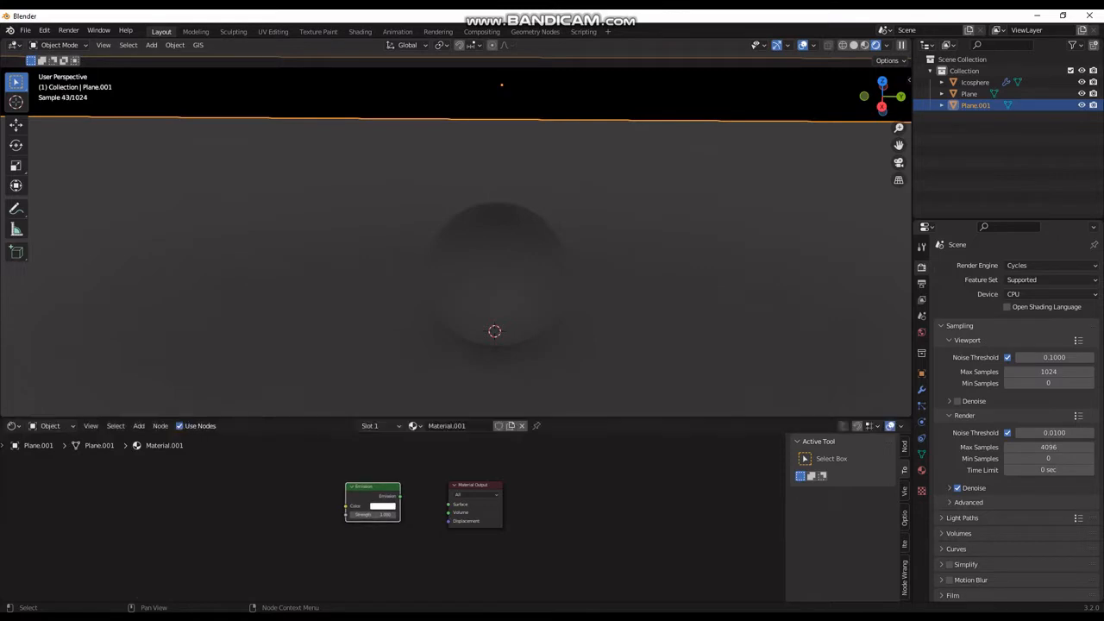
drag(400, 495, 472, 483)
drag(400, 496, 449, 504)
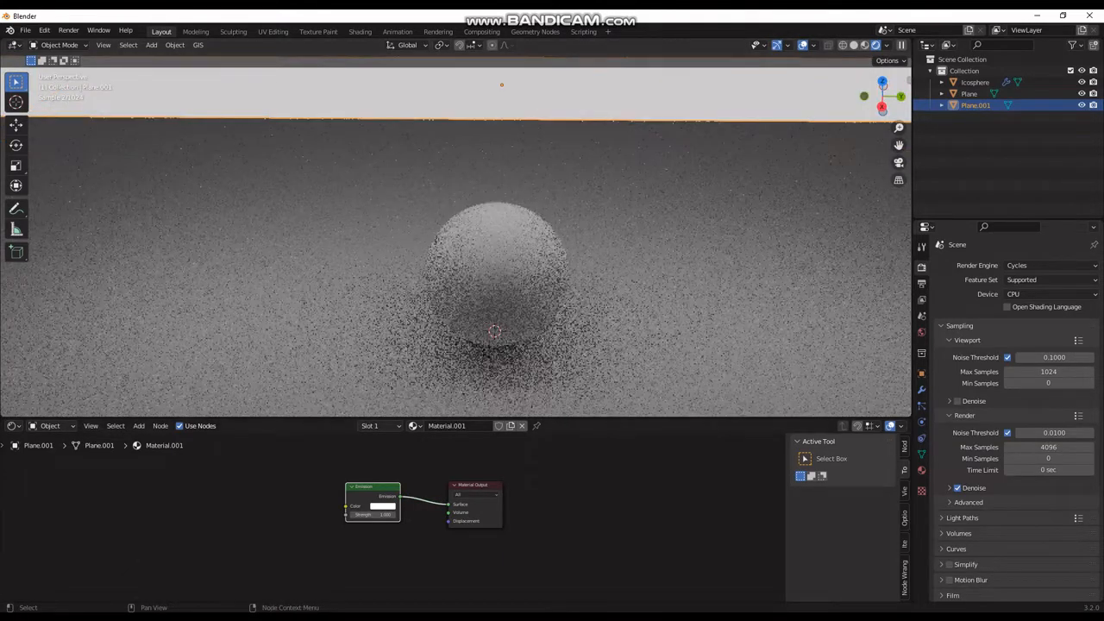
Step: Add a Blackbody node and connect its Color output to the Emission node's Color input
middle_drag(296, 499, 352, 495)
key(shift+a)
mouse_move(352, 495)
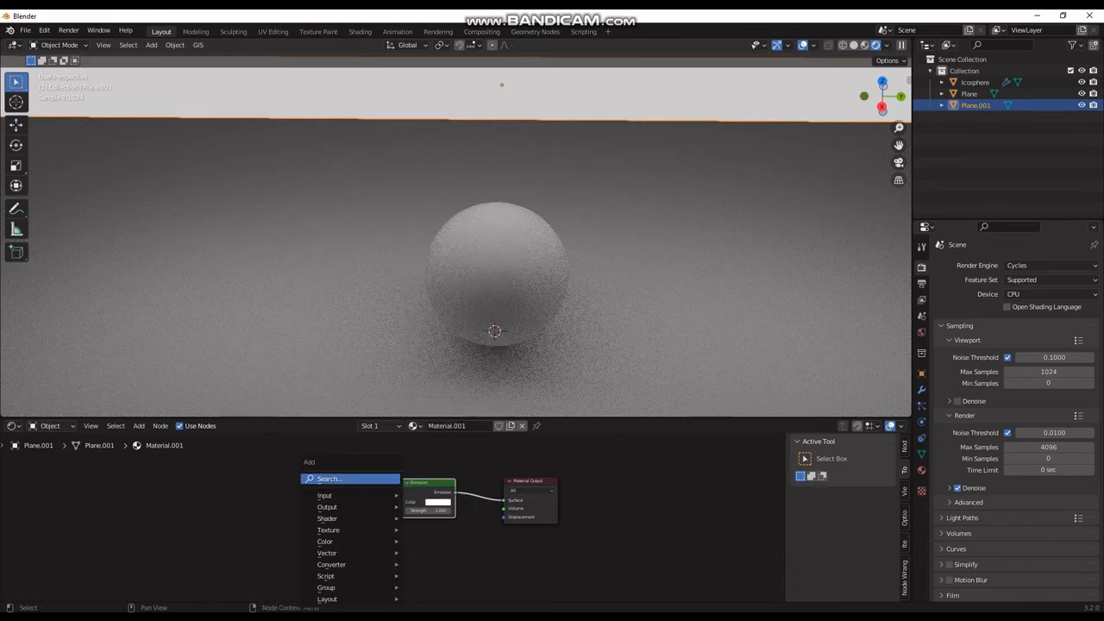
click(332, 479)
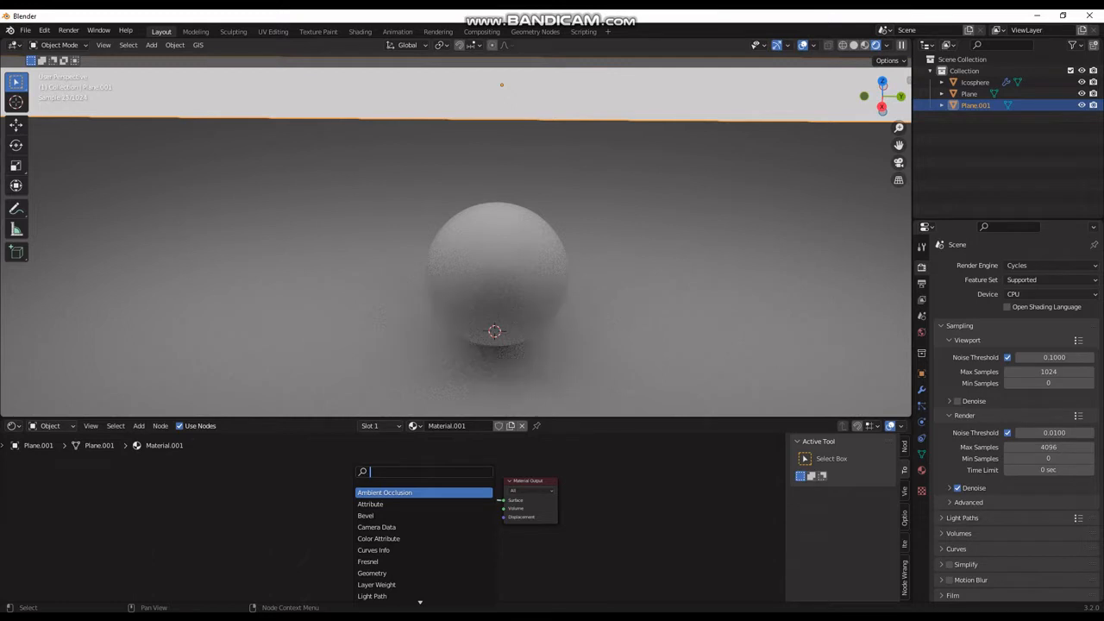
text(bla)
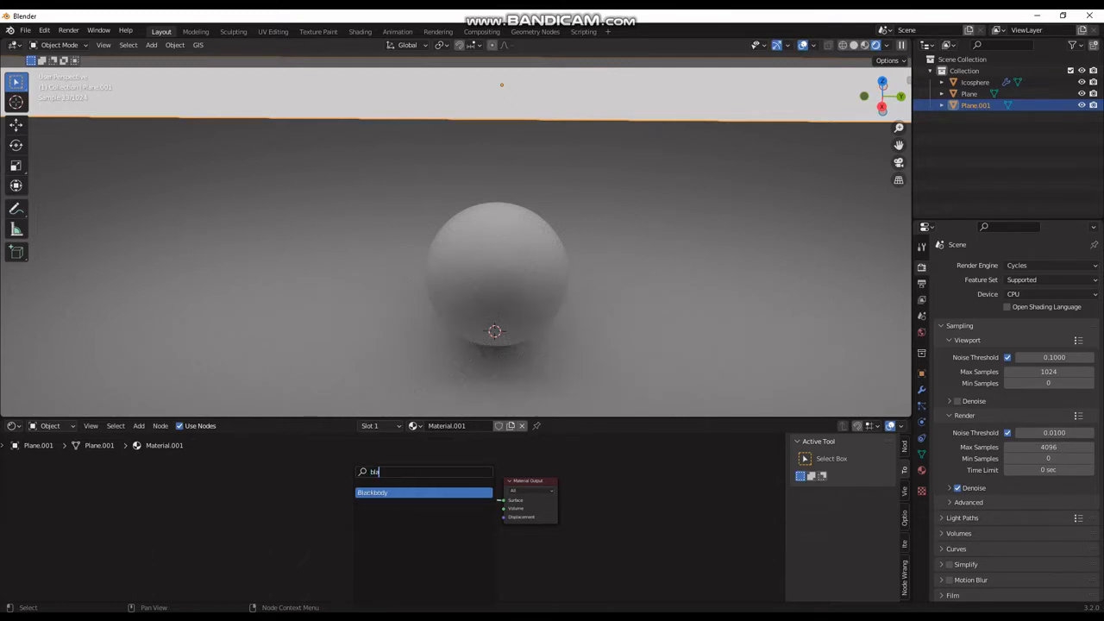
key(Return)
key(Return)
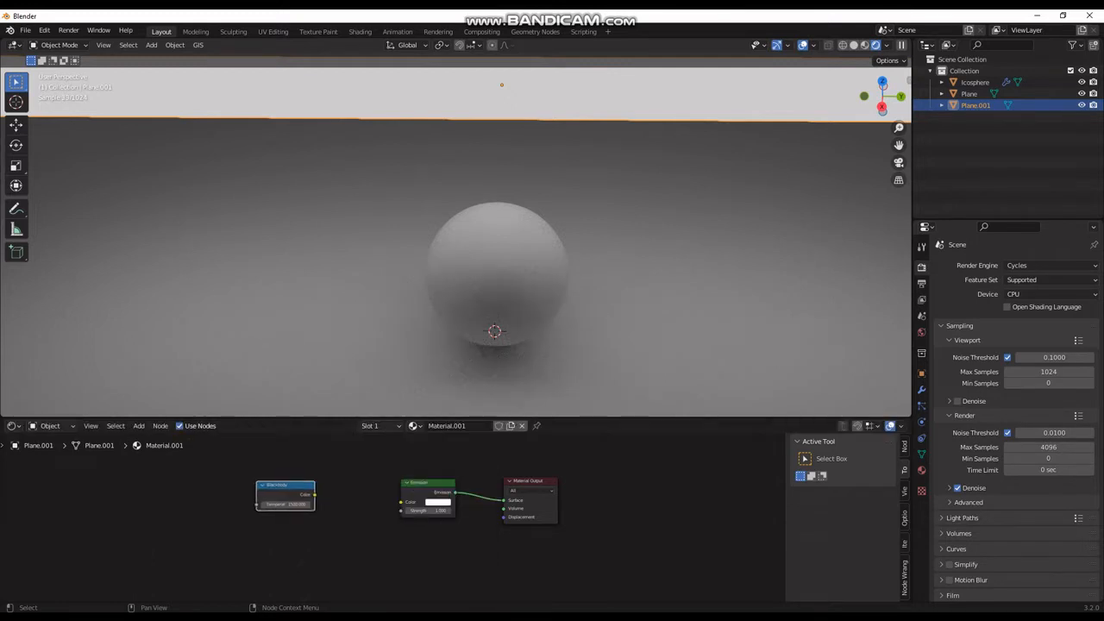
drag(315, 495, 402, 502)
Step: Raise the Blackbody node's Temperature to turn the orange light into a paler warm tone
scroll(456, 236, down, 3)
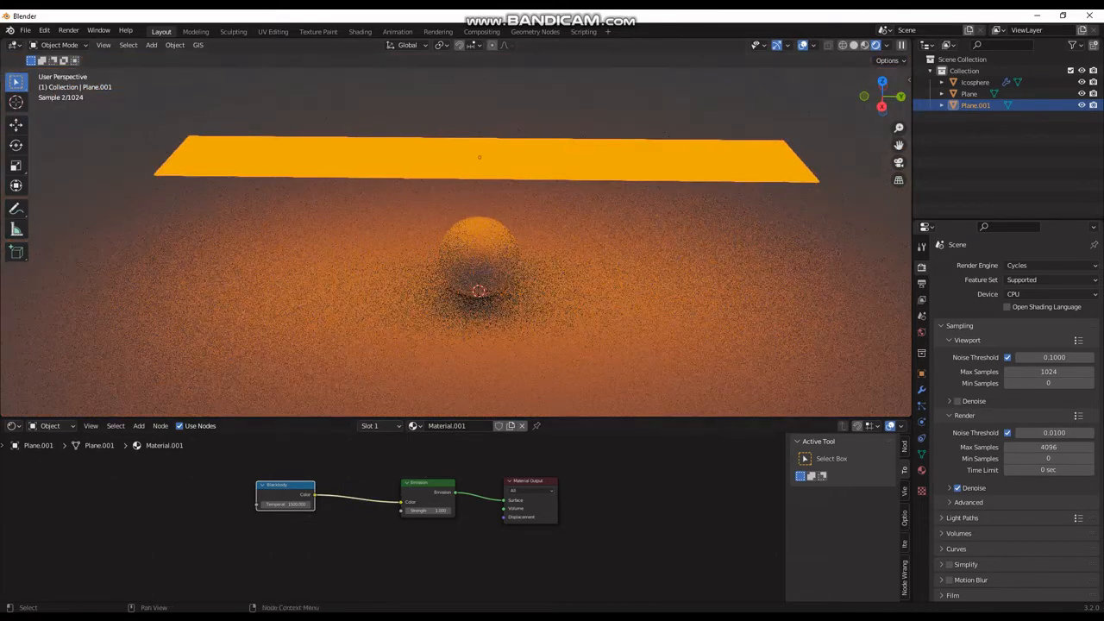
scroll(456, 237, up, 2)
middle_drag(456, 236, 483, 226)
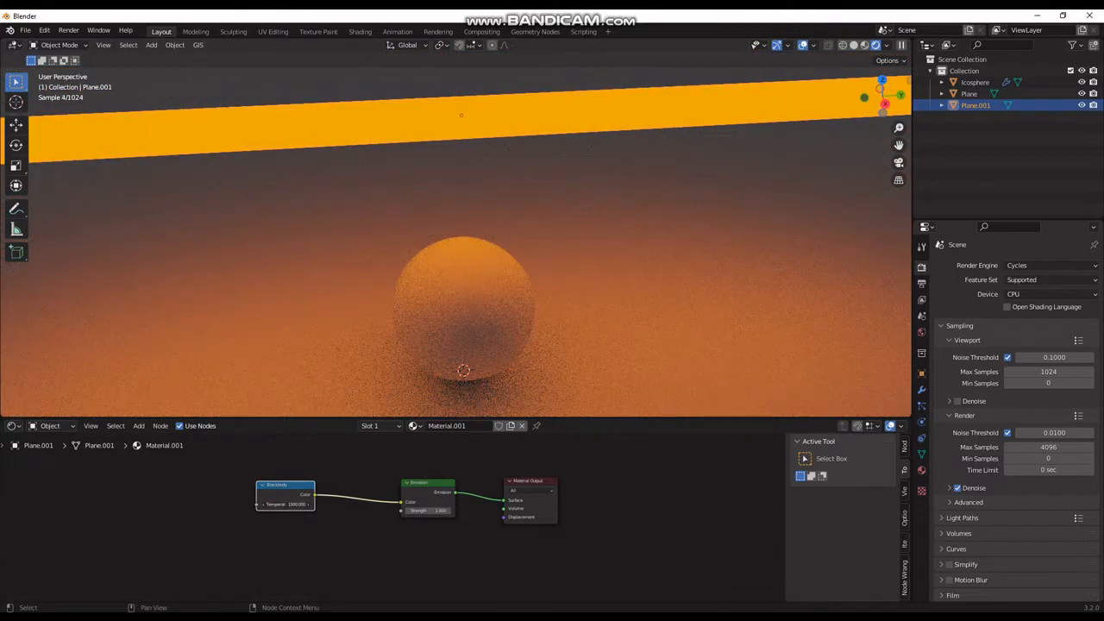
click(285, 505)
key(Return)
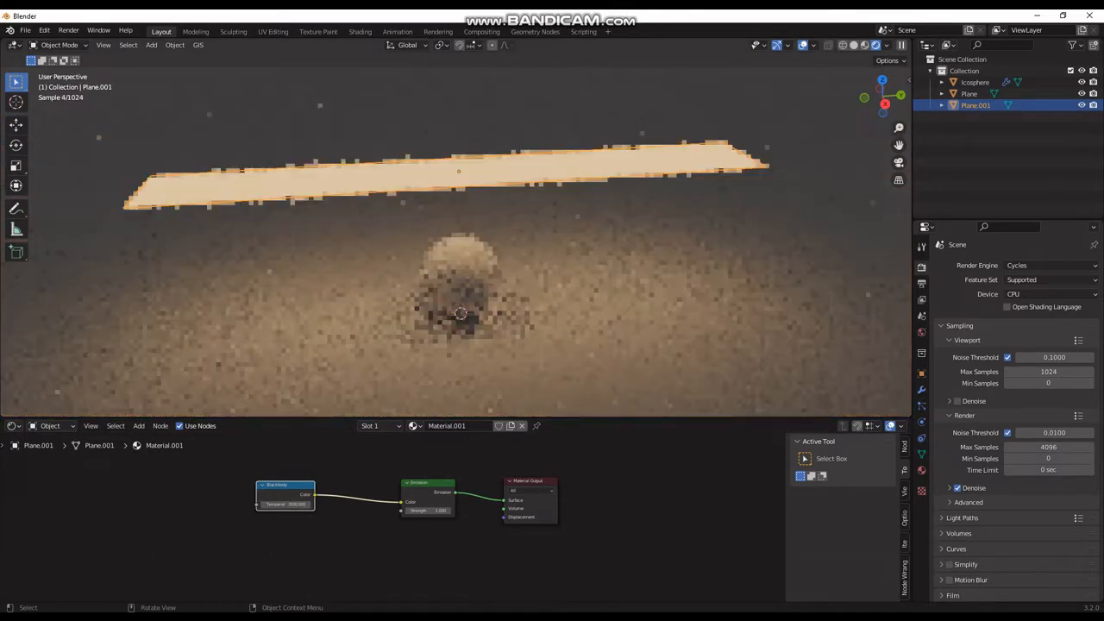
Step: Move the emissive plane up about 1.692 m along Z and slightly adjust the Blackbody temperature
key(g)
key(z)
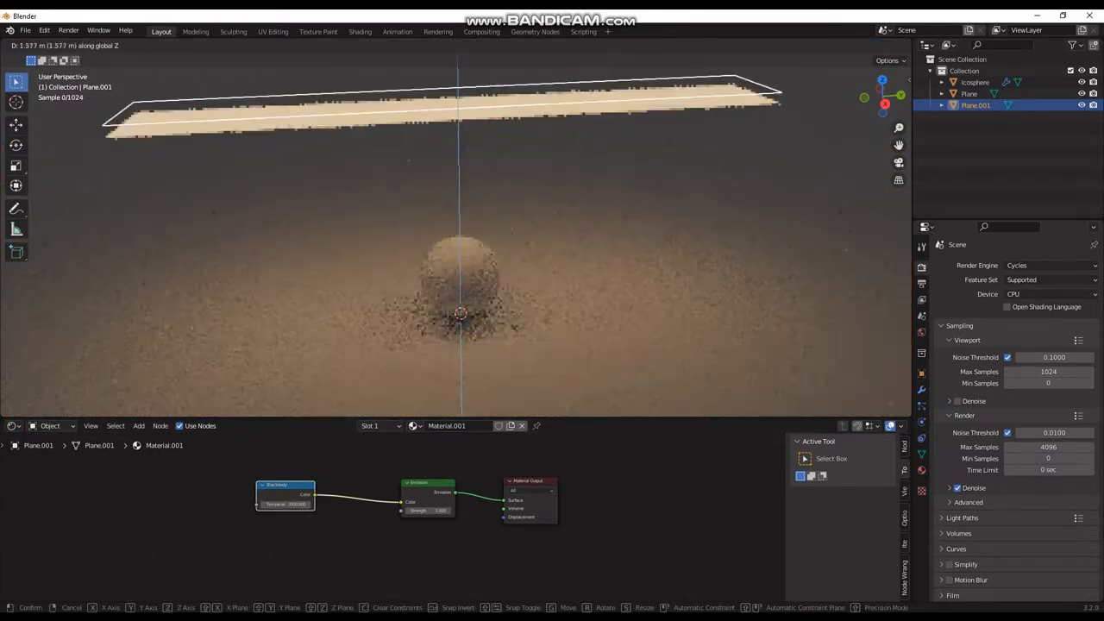
key(Return)
scroll(456, 233, up, 4)
scroll(456, 233, down, 4)
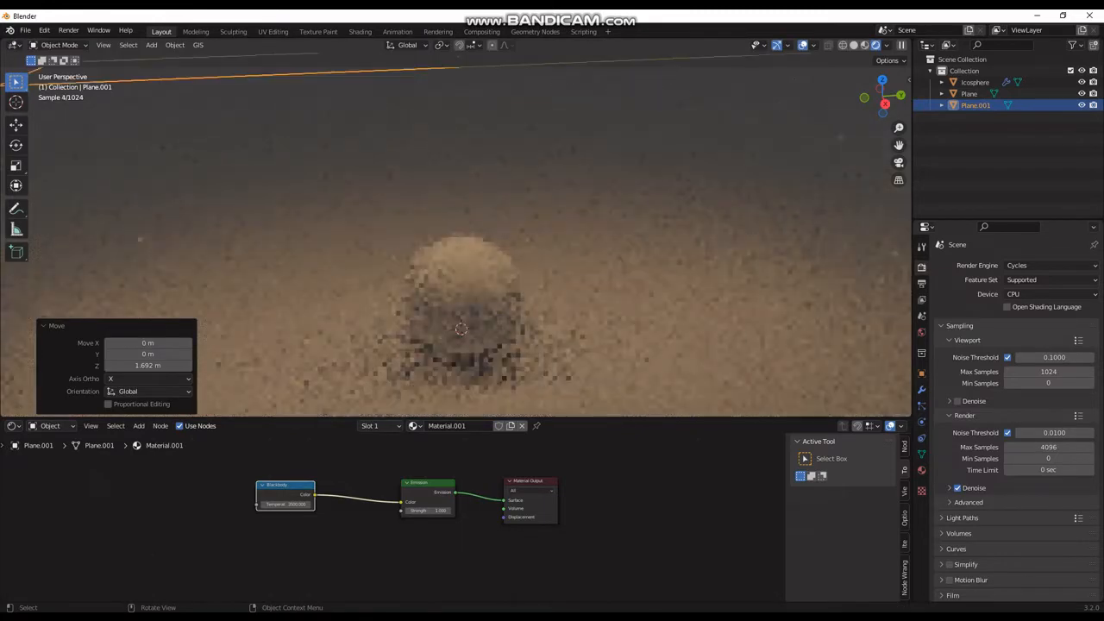
middle_drag(455, 233, 477, 192)
scroll(478, 231, up, 3)
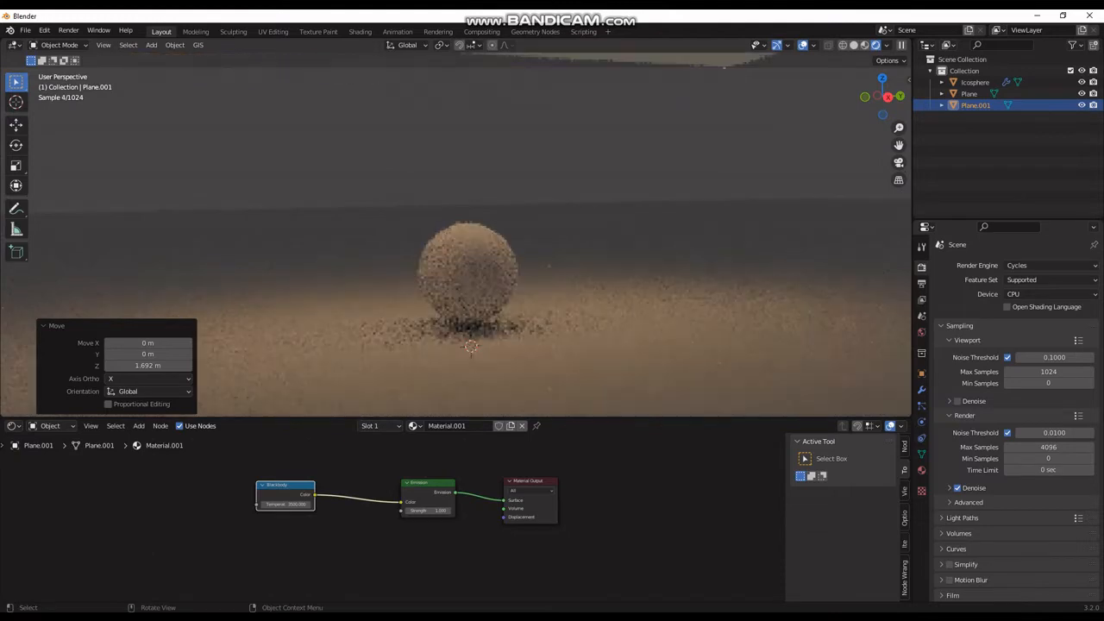
shift+middle_drag(475, 290, 484, 259)
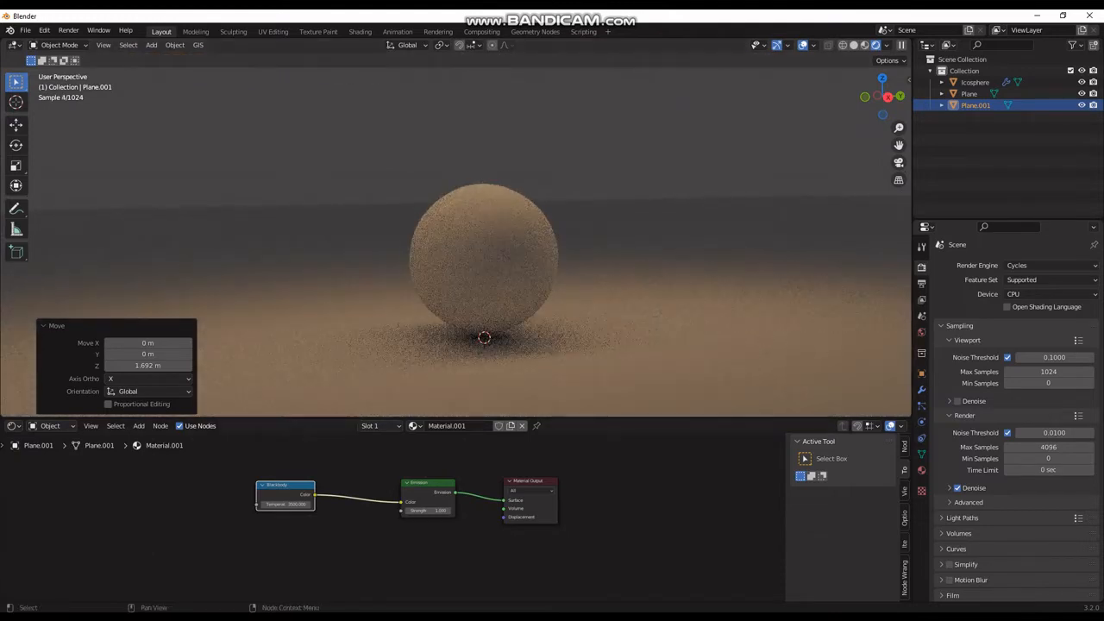
drag(285, 503, 308, 504)
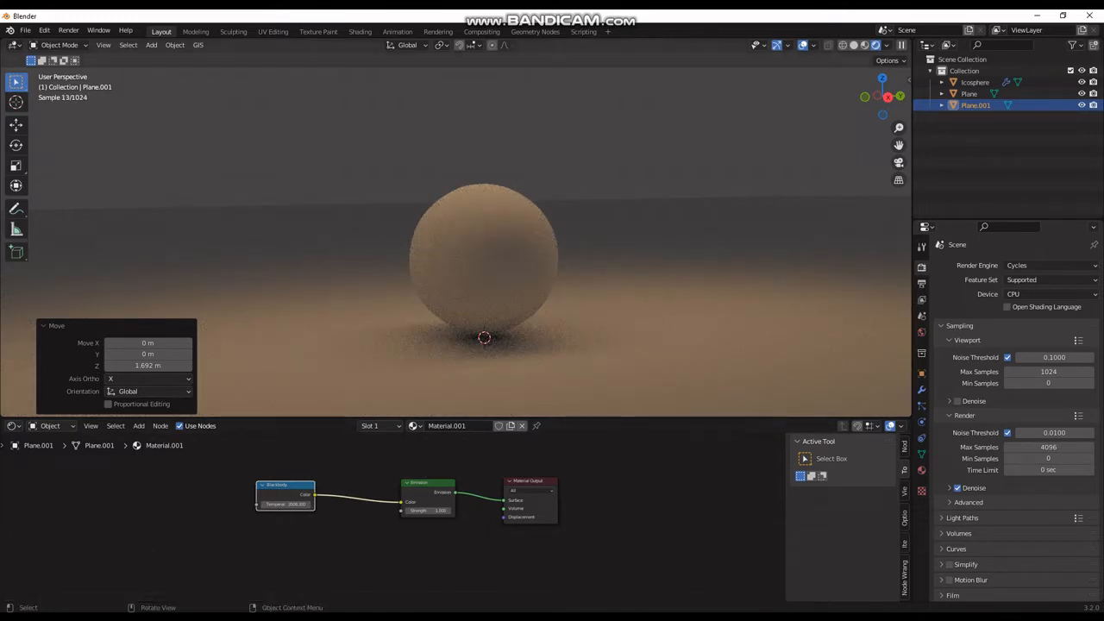
Step: Select the sphere and create a new material for it, ending in Rendered viewport shading
key(z)
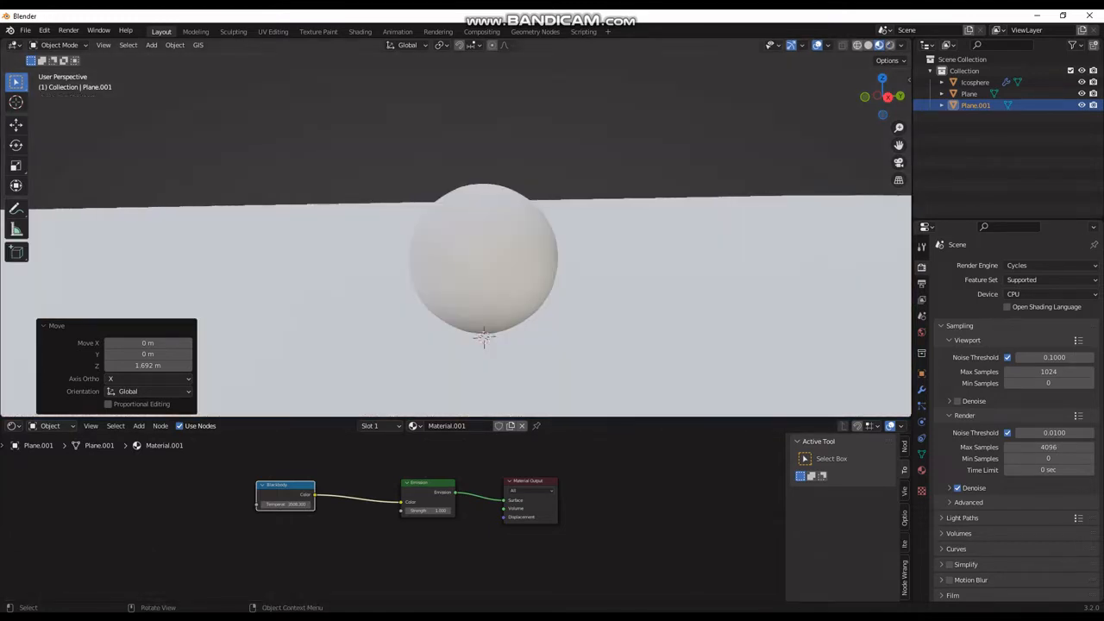
click(483, 259)
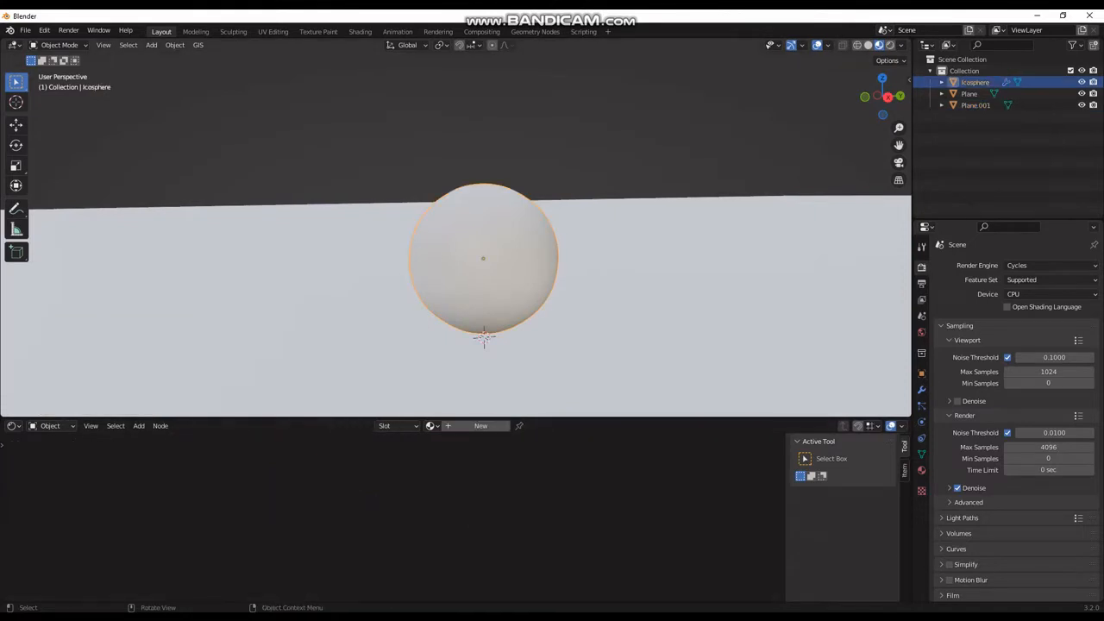
key(z)
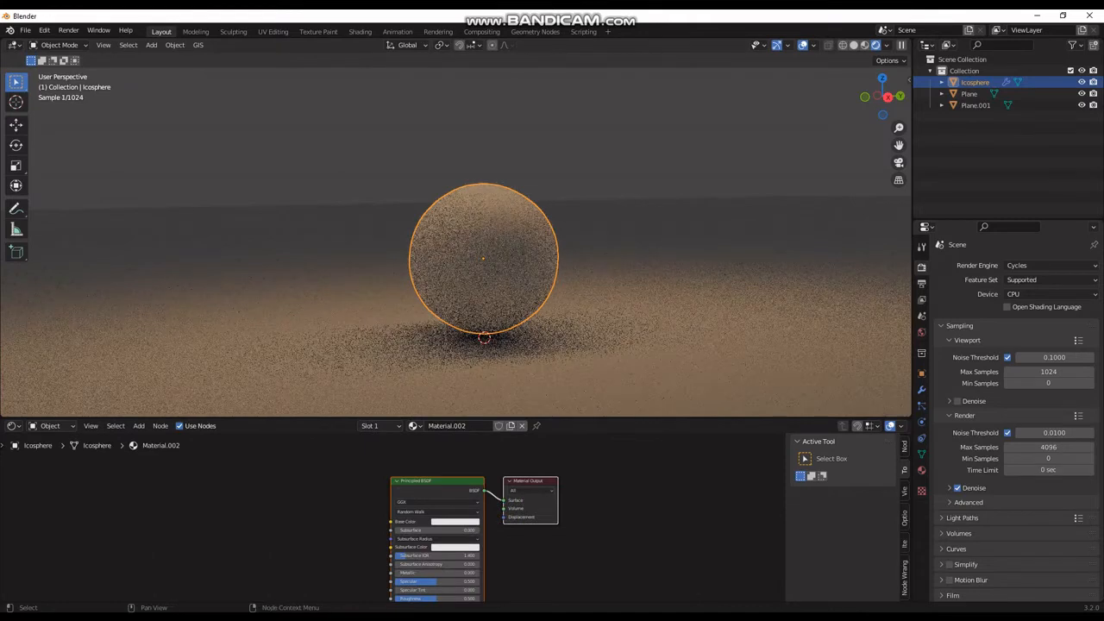
Step: Set Metallic to 1.000 and Roughness to 0.000 on the sphere's Principled BSDF
scroll(392, 516, up, 4)
middle_drag(428, 477, 586, 431)
scroll(570, 488, down, 6)
scroll(586, 518, down, 5)
shift+middle_drag(586, 517, 574, 489)
scroll(608, 436, up, 3)
scroll(574, 489, up, 4)
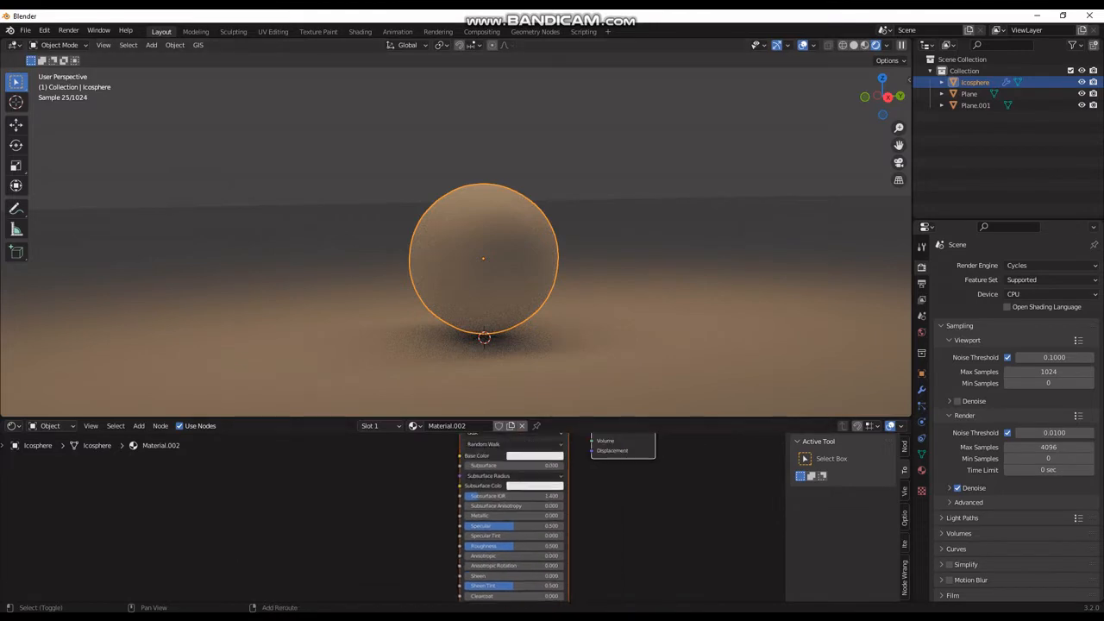
drag(466, 532, 690, 532)
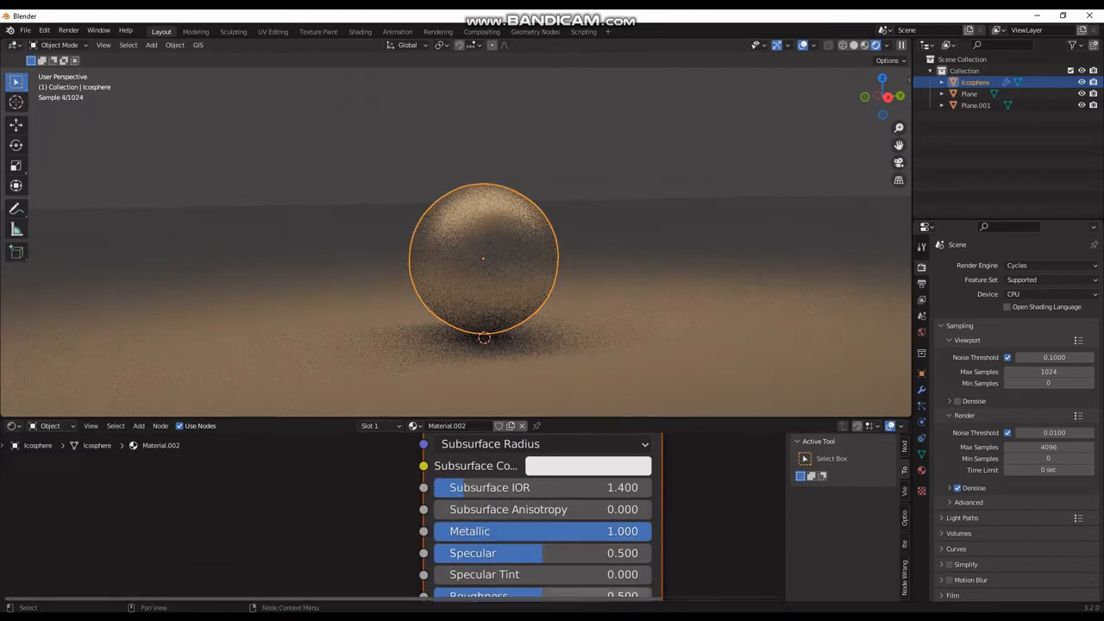
middle_drag(535, 581, 532, 542)
drag(539, 557, 432, 557)
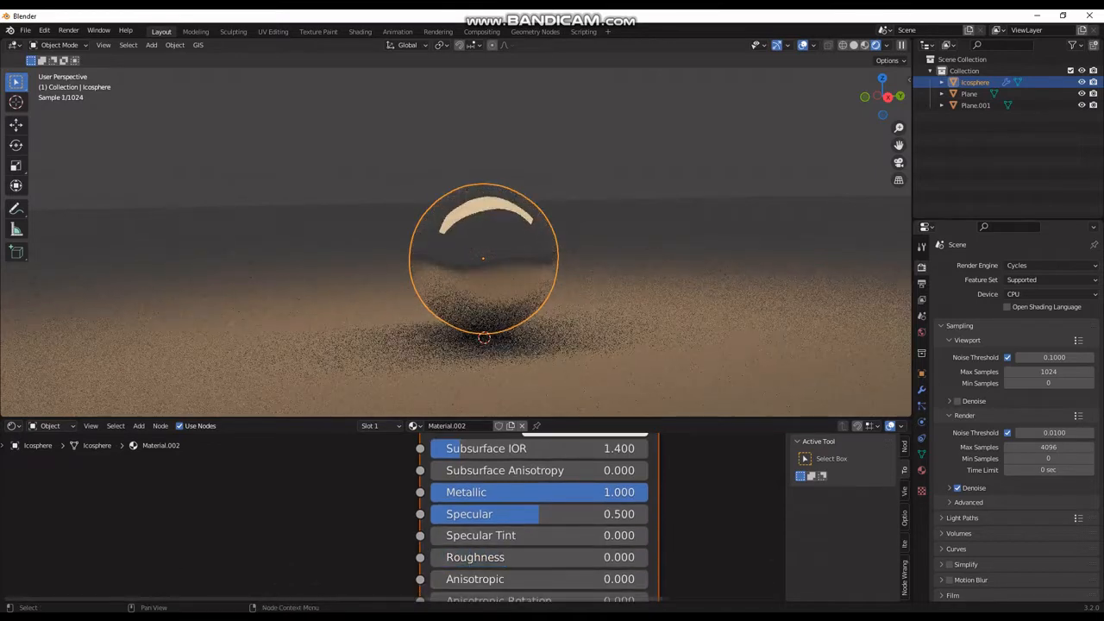
middle_drag(535, 535, 617, 500)
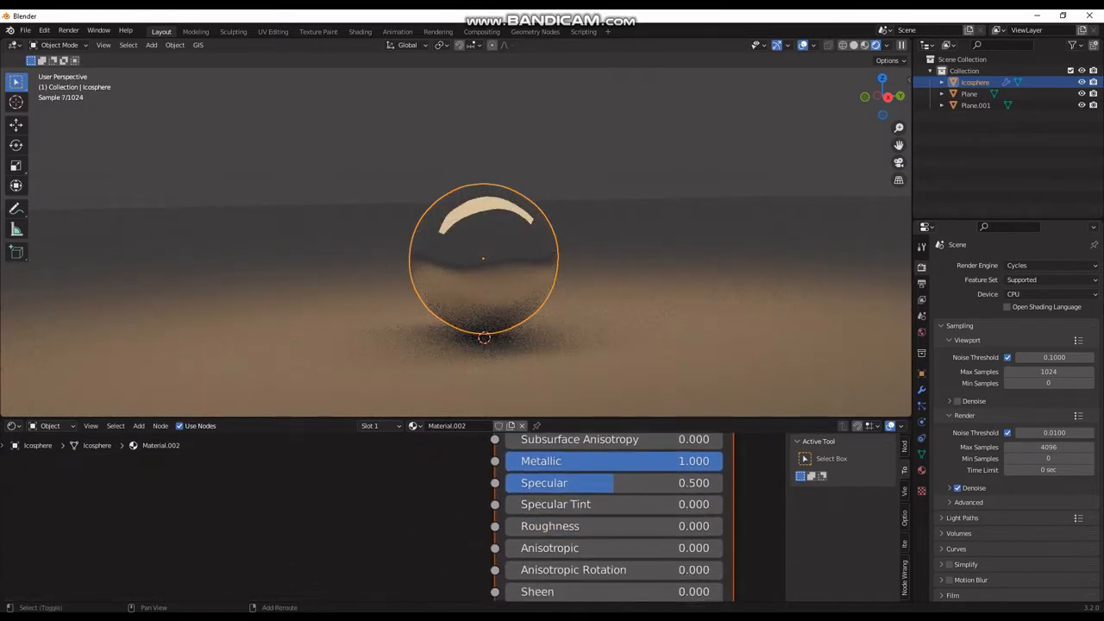
Step: Switch the viewport to Material Preview and add a Voronoi Texture node to the sphere's material
click(865, 45)
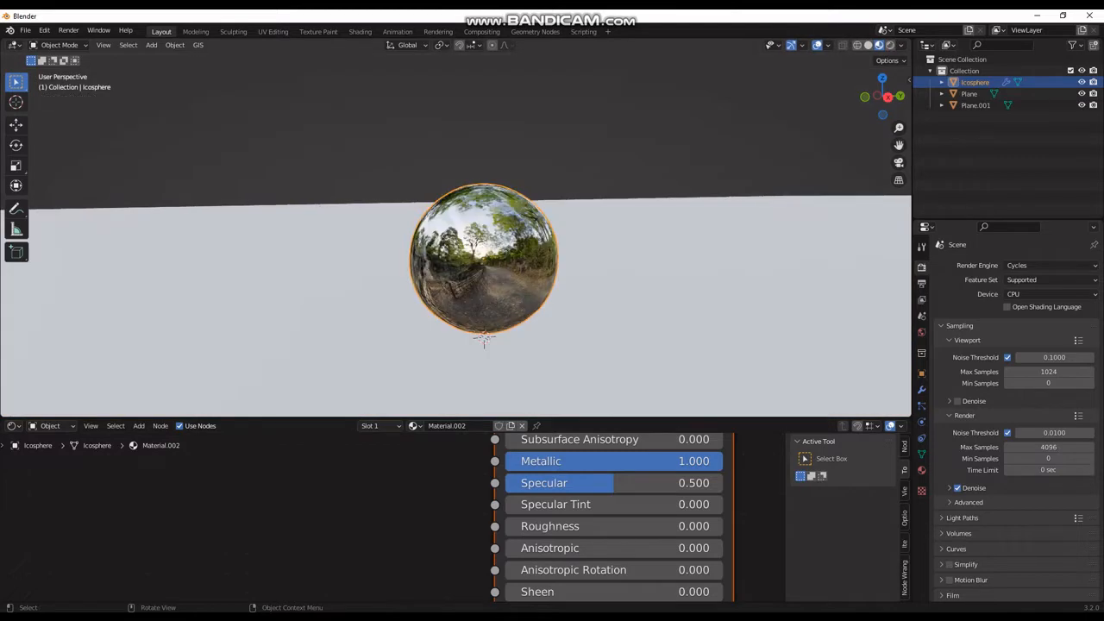
scroll(259, 496, down, 3)
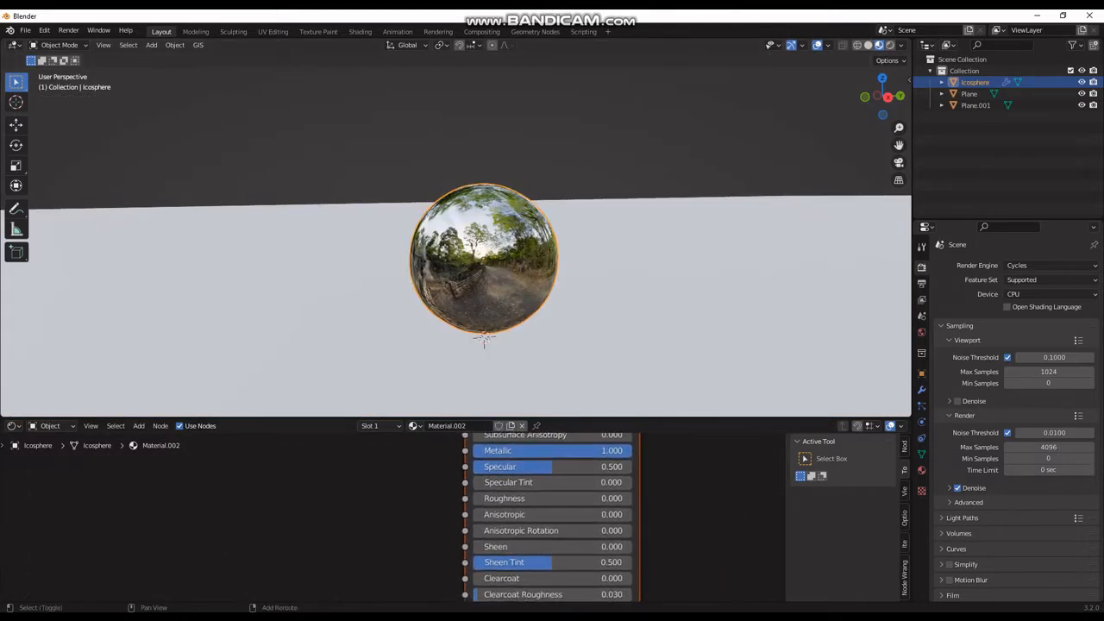
key(shift+a)
mouse_move(259, 495)
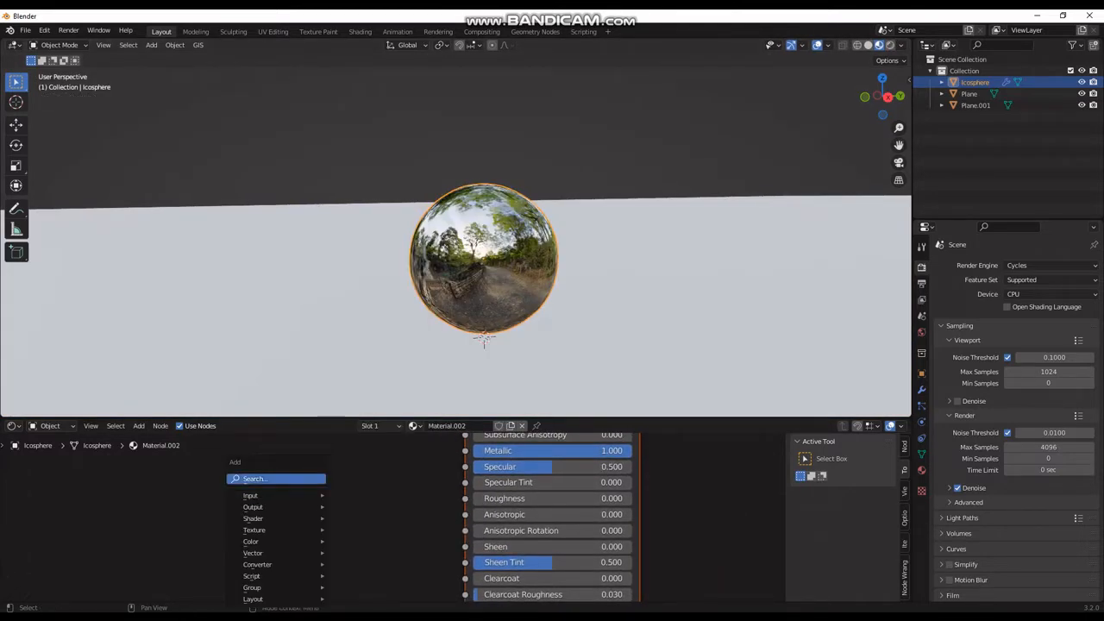
key(Return)
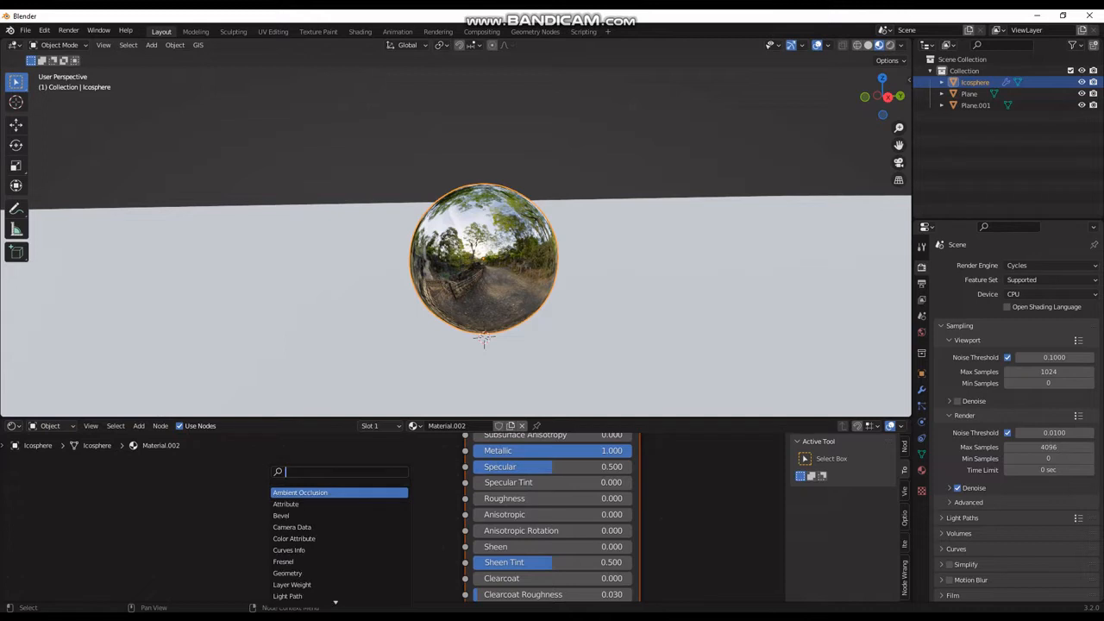
key(Down)
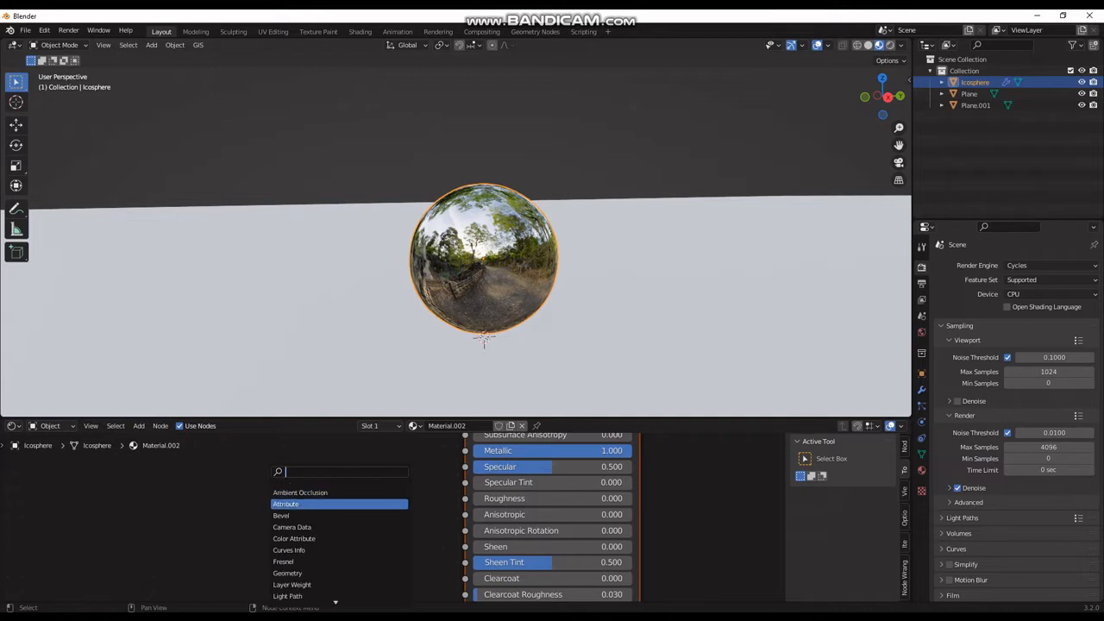
text(v)
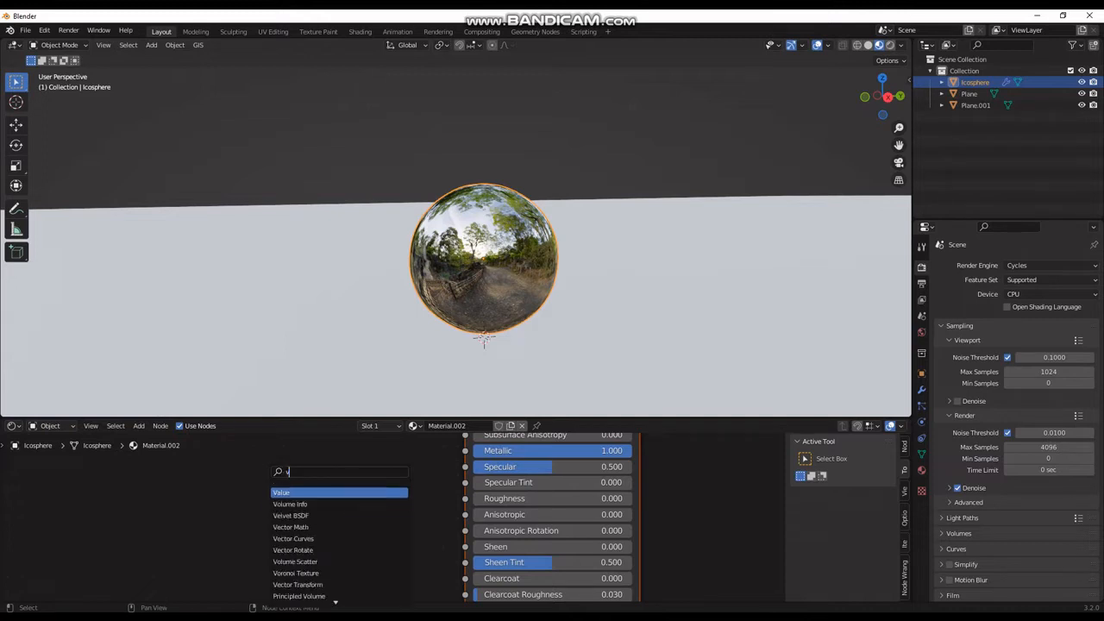
text(oro)
key(Return)
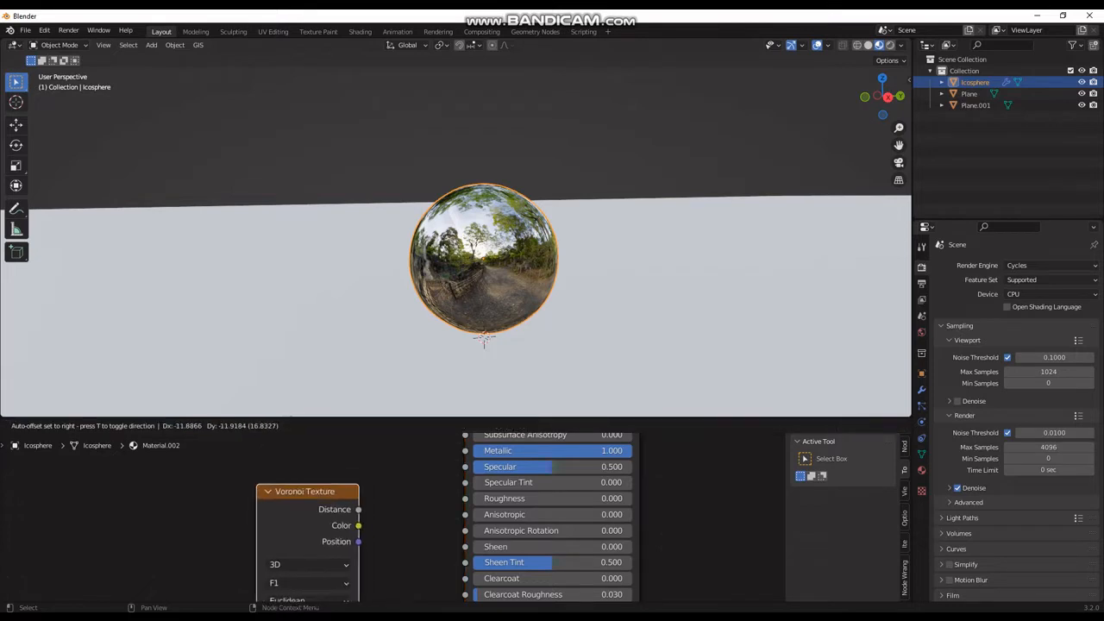
click(104, 495)
Step: Add a Bump node between the Voronoi Texture and the Principled BSDF
scroll(104, 496, down, 5)
middle_drag(346, 552, 353, 470)
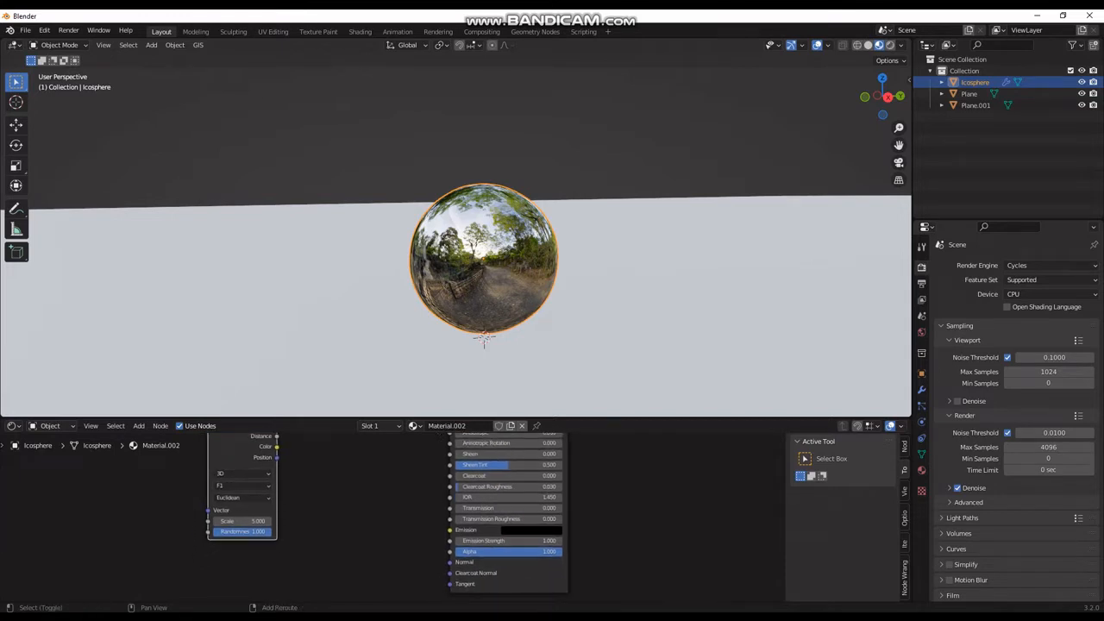
key(shift+a)
key(Return)
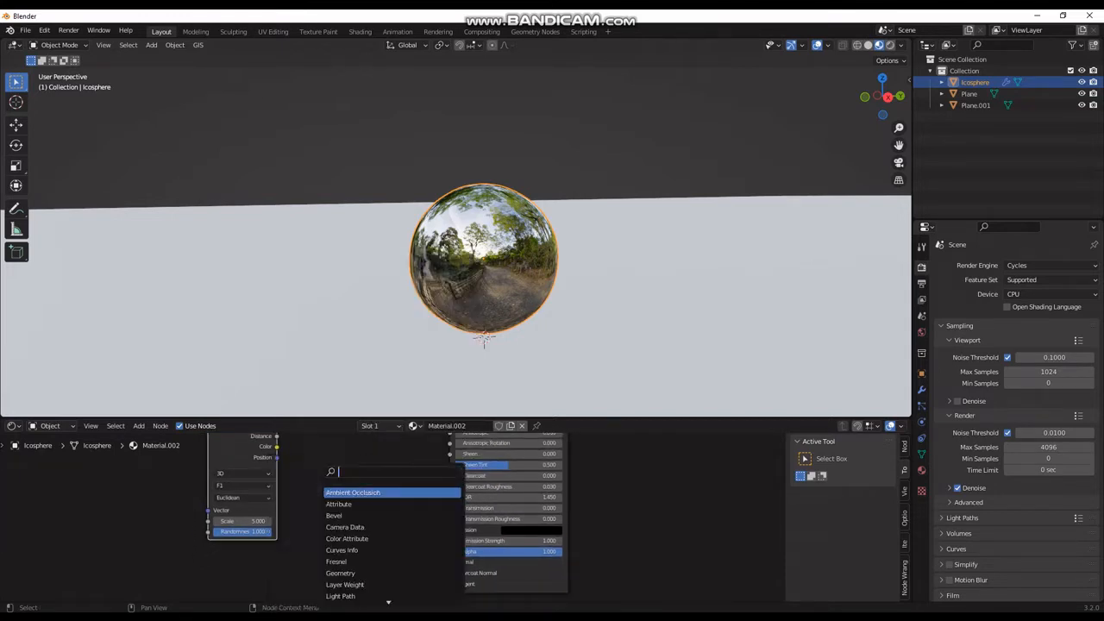
text(bump)
key(Return)
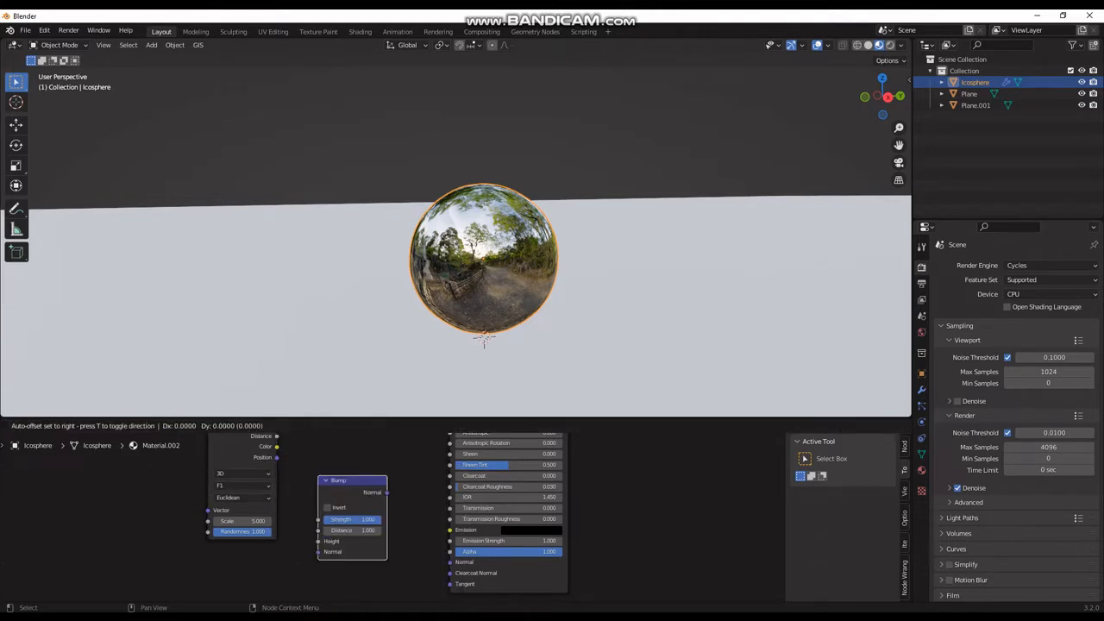
click(318, 475)
Step: Connect the Voronoi Color to the Bump Height and the Bump Normal to the Principled BSDF Normal
middle_drag(319, 475, 322, 483)
drag(279, 454, 320, 548)
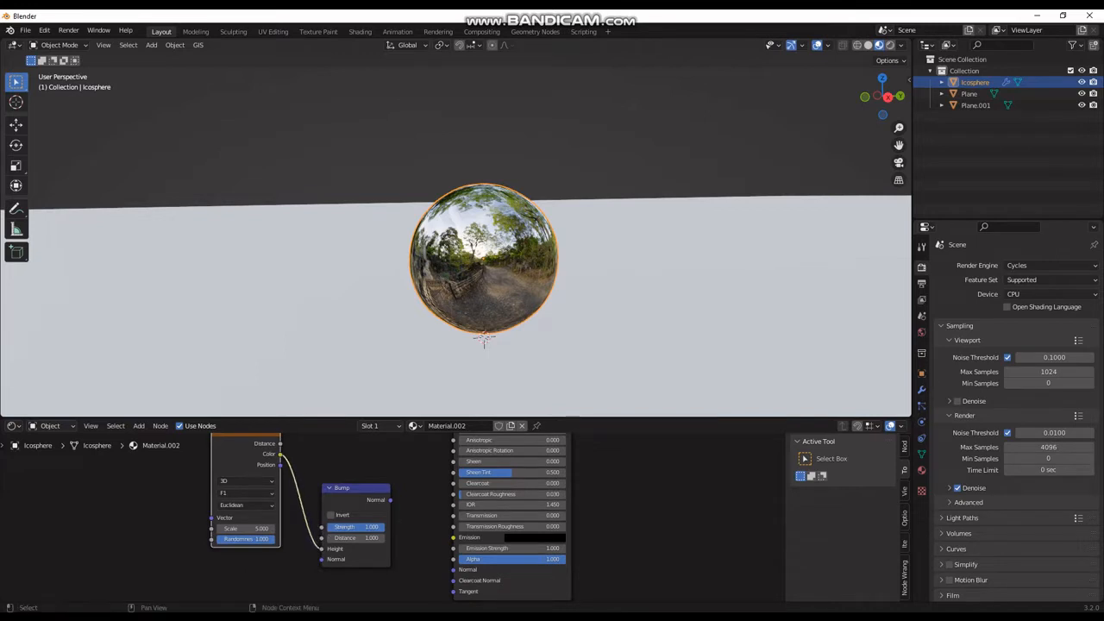
drag(390, 501, 453, 570)
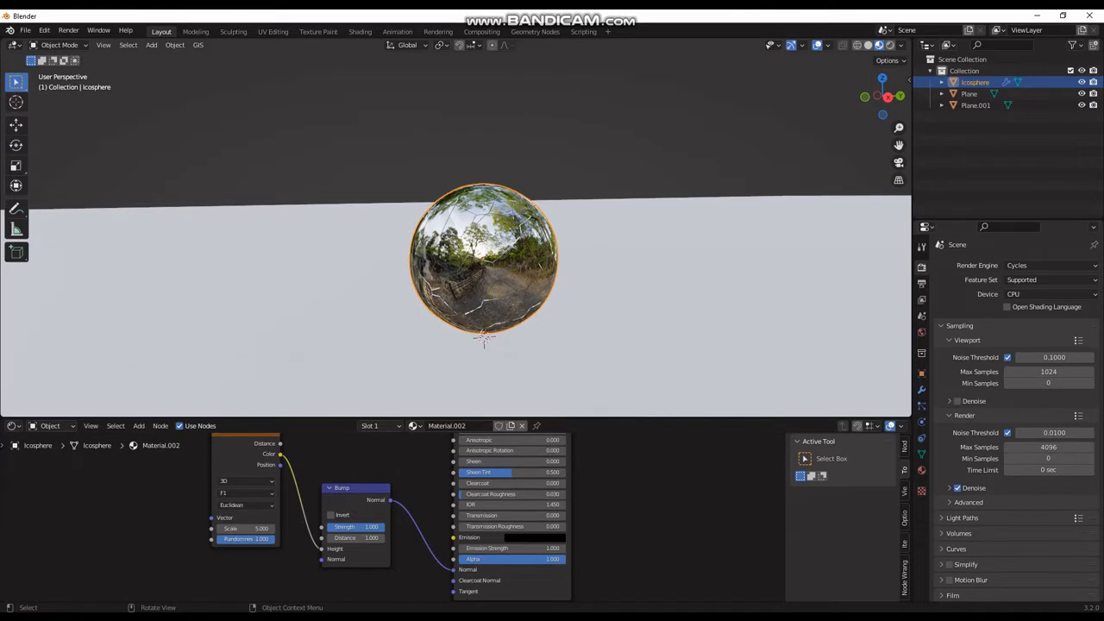
Step: Enable Invert on the Bump node
scroll(484, 339, up, 5)
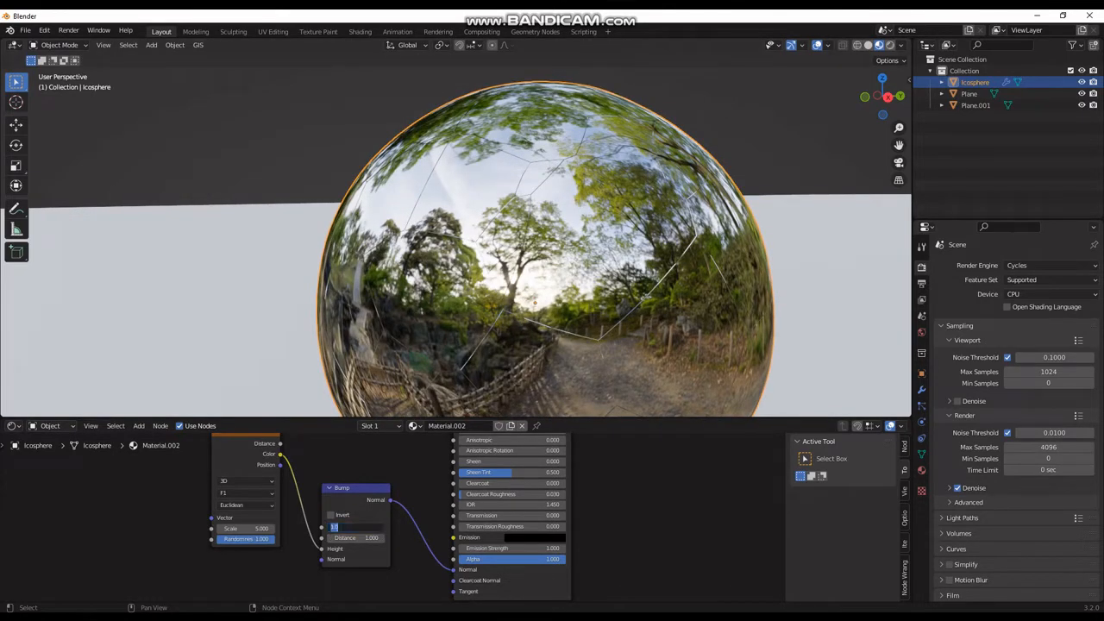
click(330, 515)
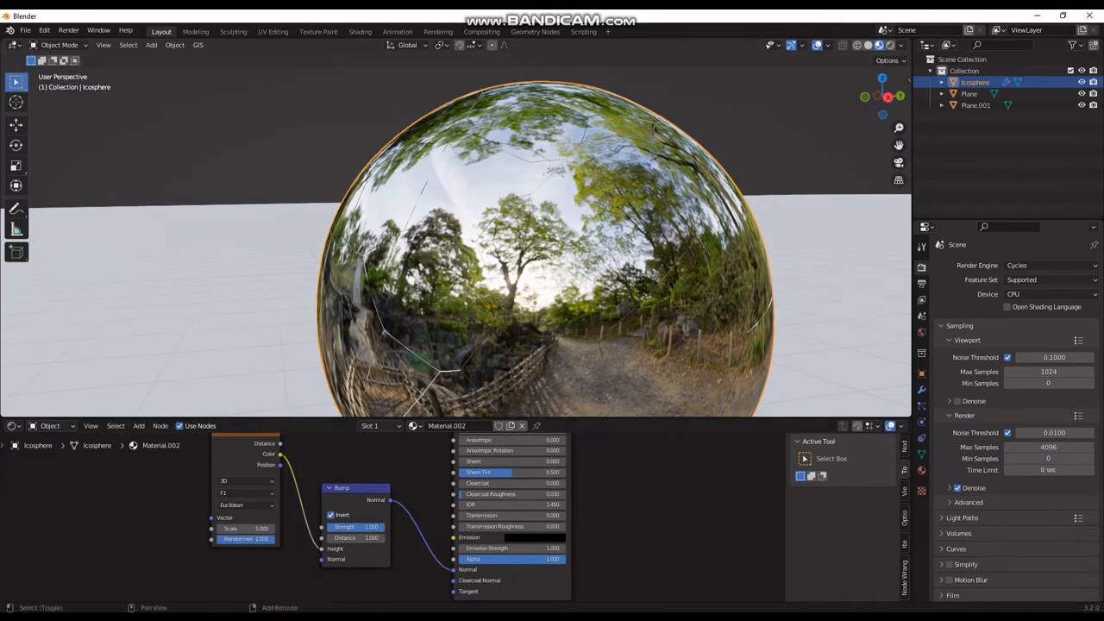
Step: Add a Magic Texture node and connect its Color output to the Voronoi Texture's Vector input
shift+middle_drag(245, 506, 380, 540)
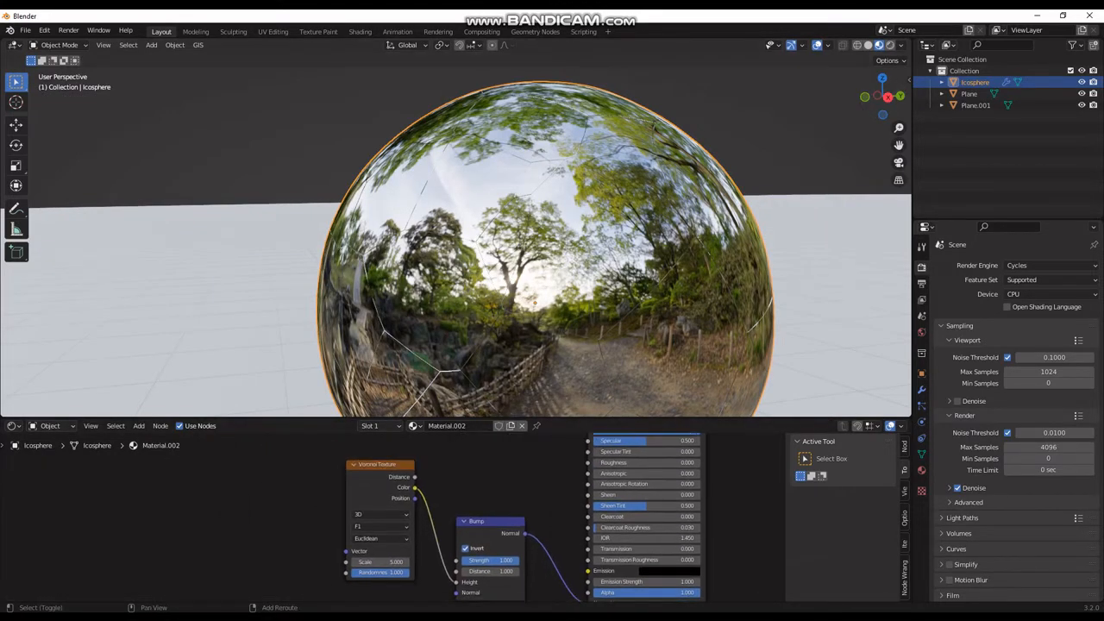
key(shift+a)
click(138, 479)
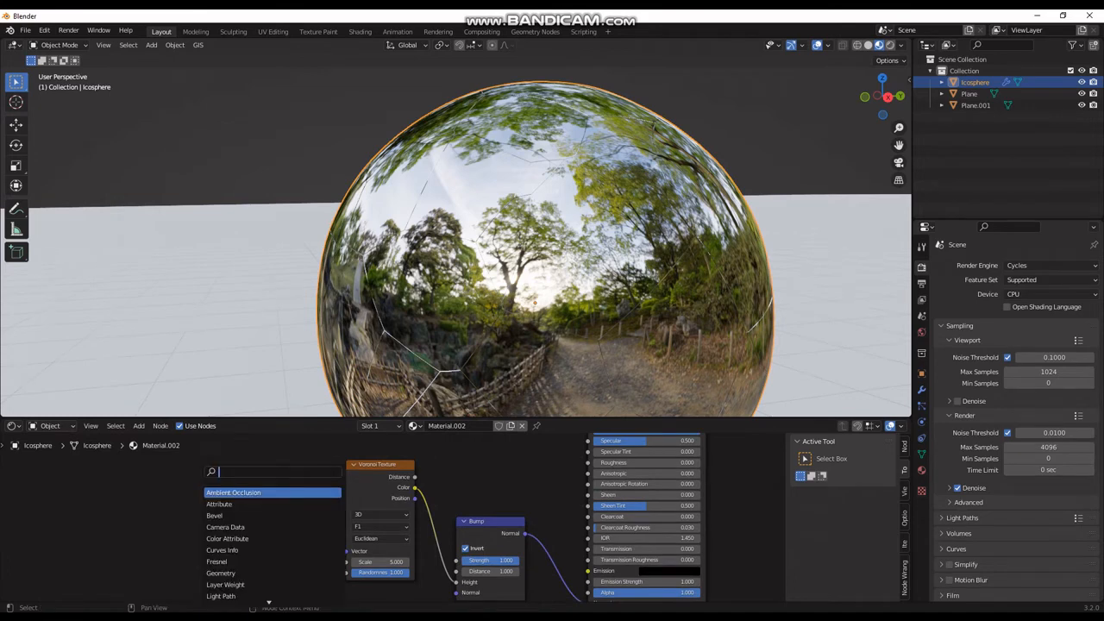
text(magic)
key(Return)
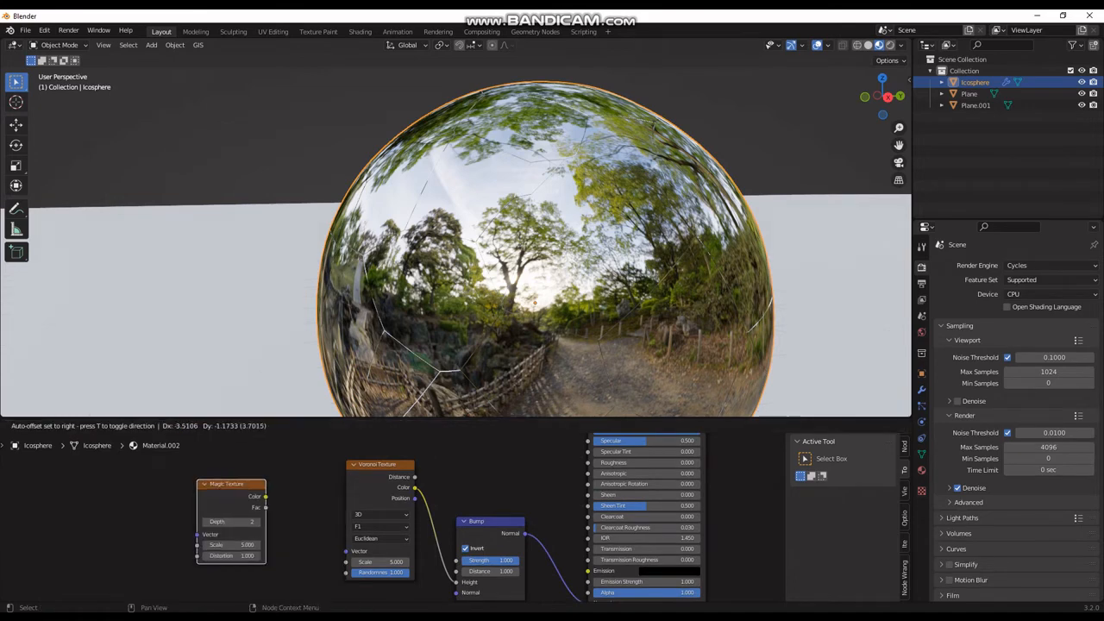
click(232, 518)
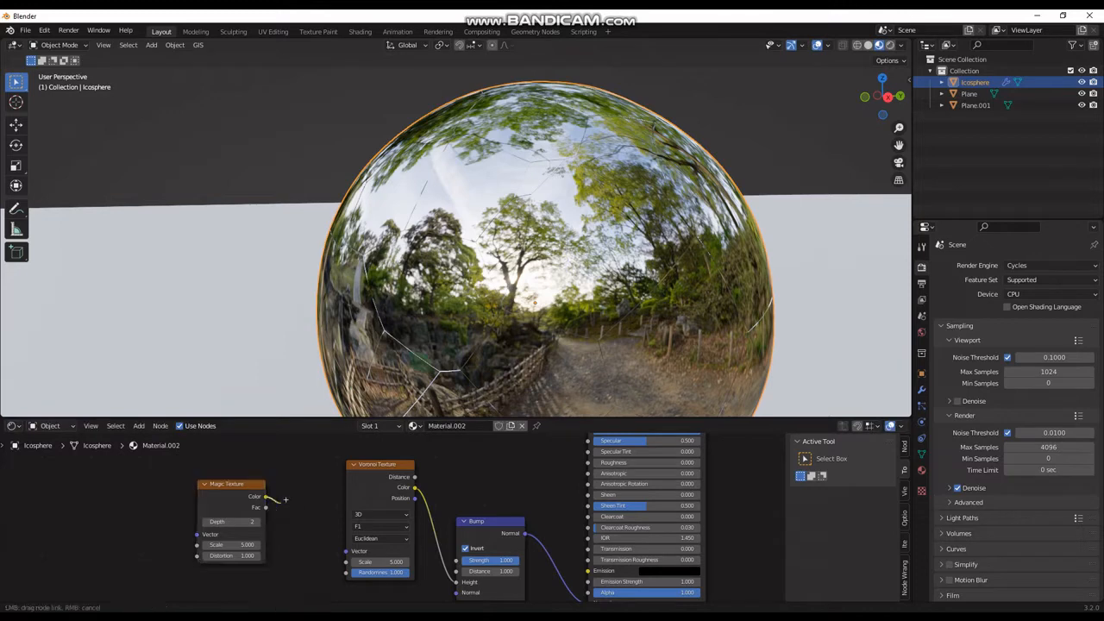
drag(266, 497, 346, 551)
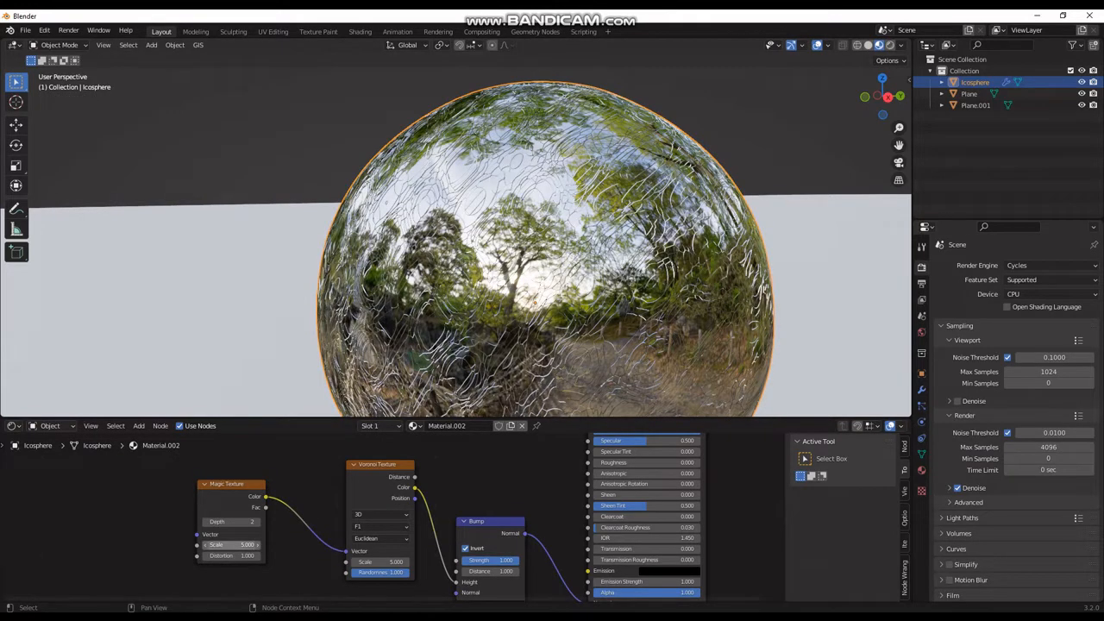
Step: Set the Magic Texture's Scale to 7.8 and its Distortion to 2.7
drag(231, 545, 258, 545)
mouse_move(231, 555)
mouse_down()
mouse_move(257, 555)
mouse_move(217, 555)
mouse_up()
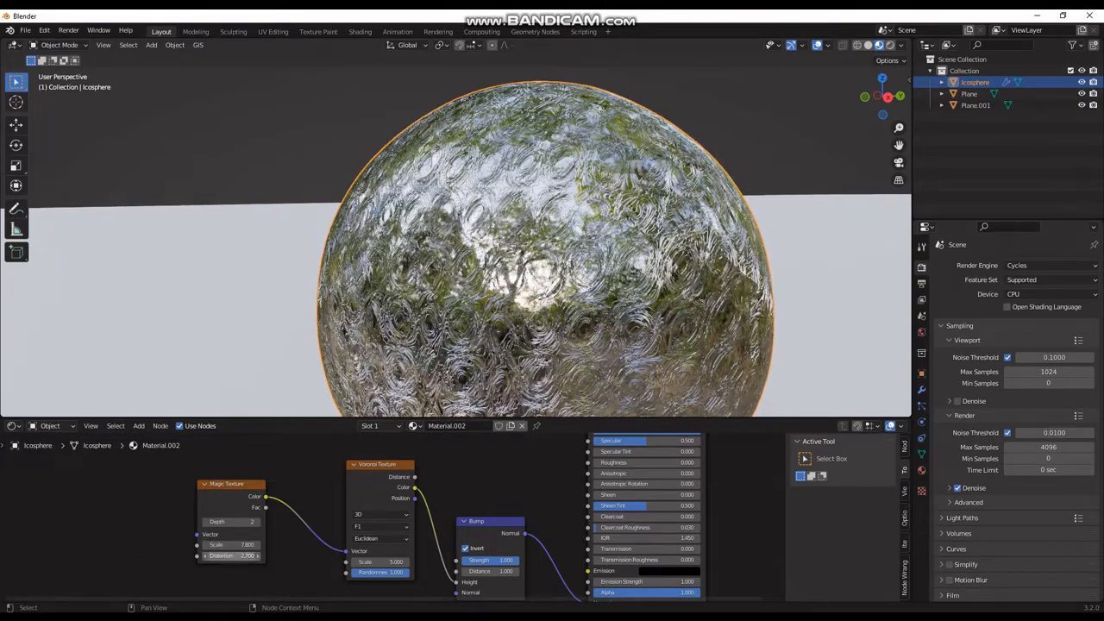
key(shift+a)
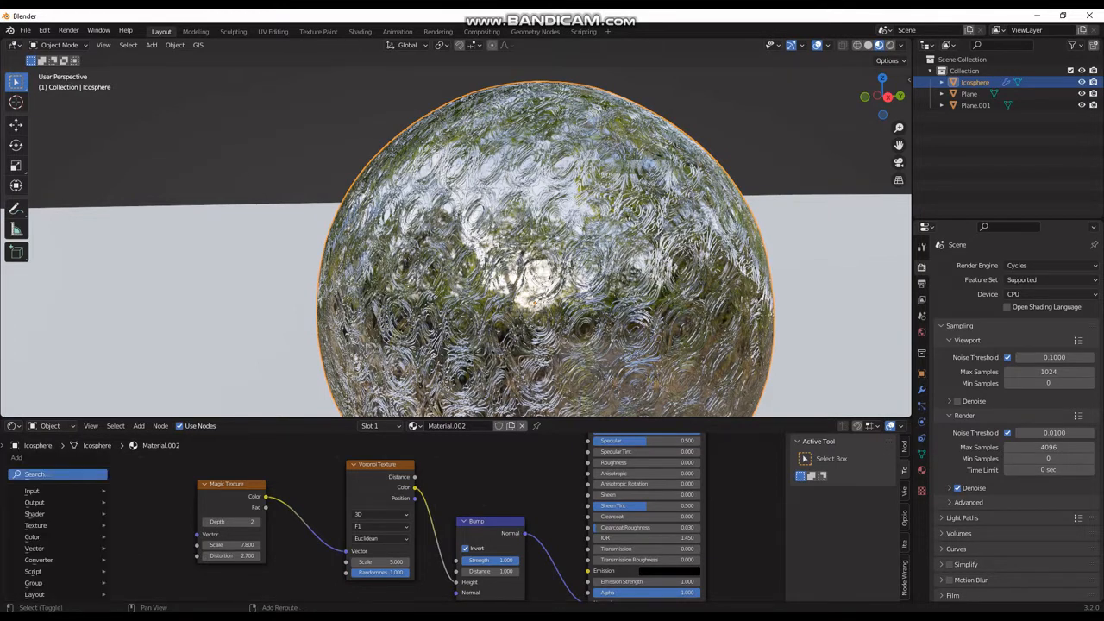
click(52, 474)
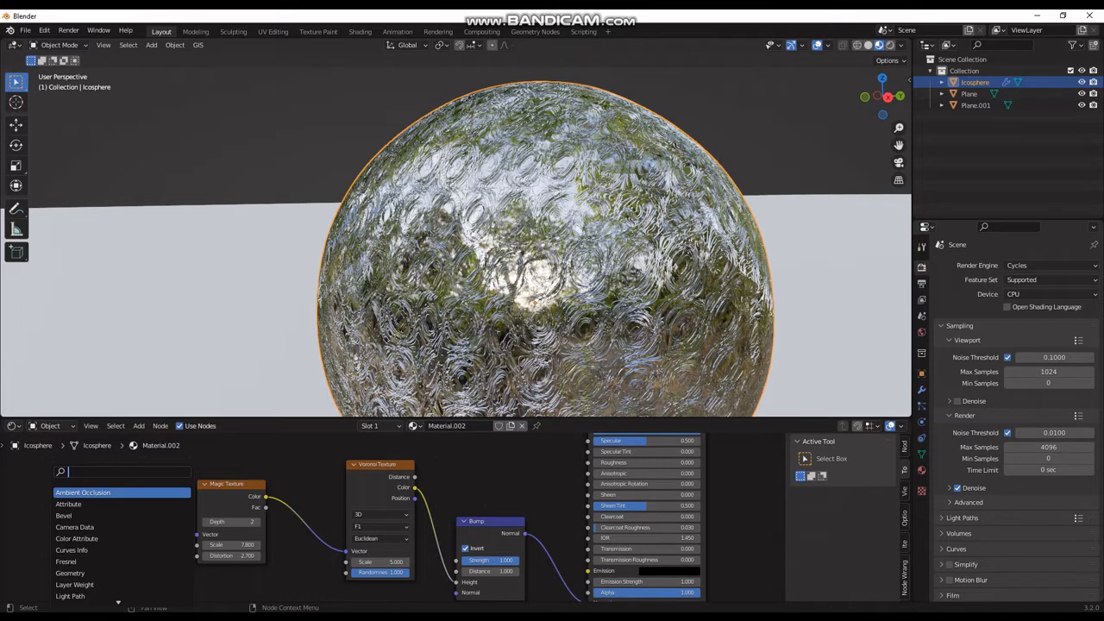
text(wav)
key(Return)
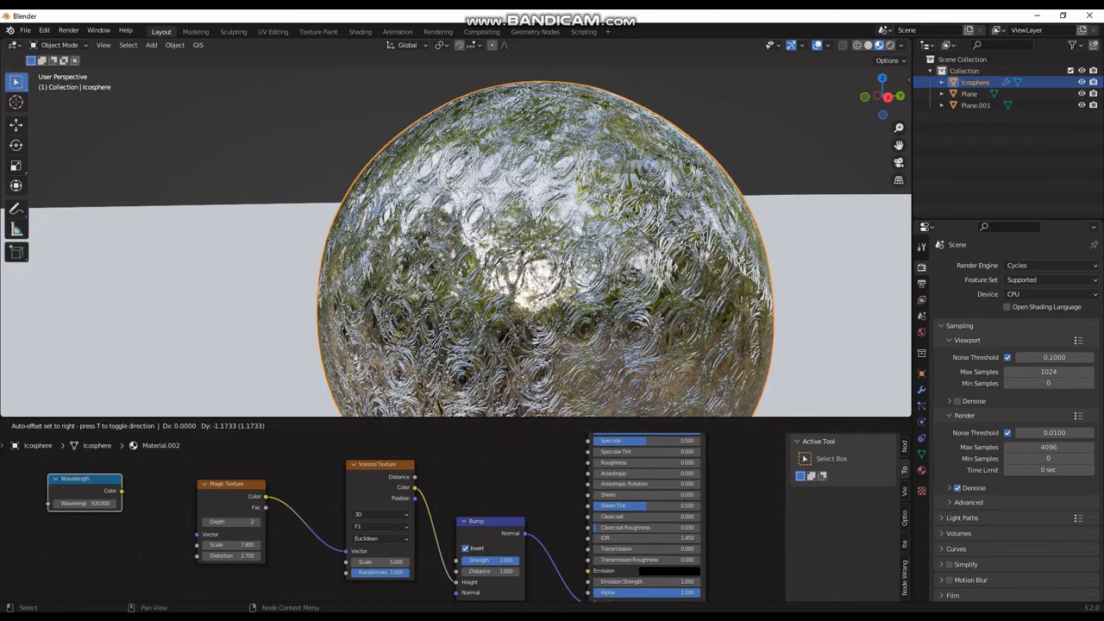
key(Escape)
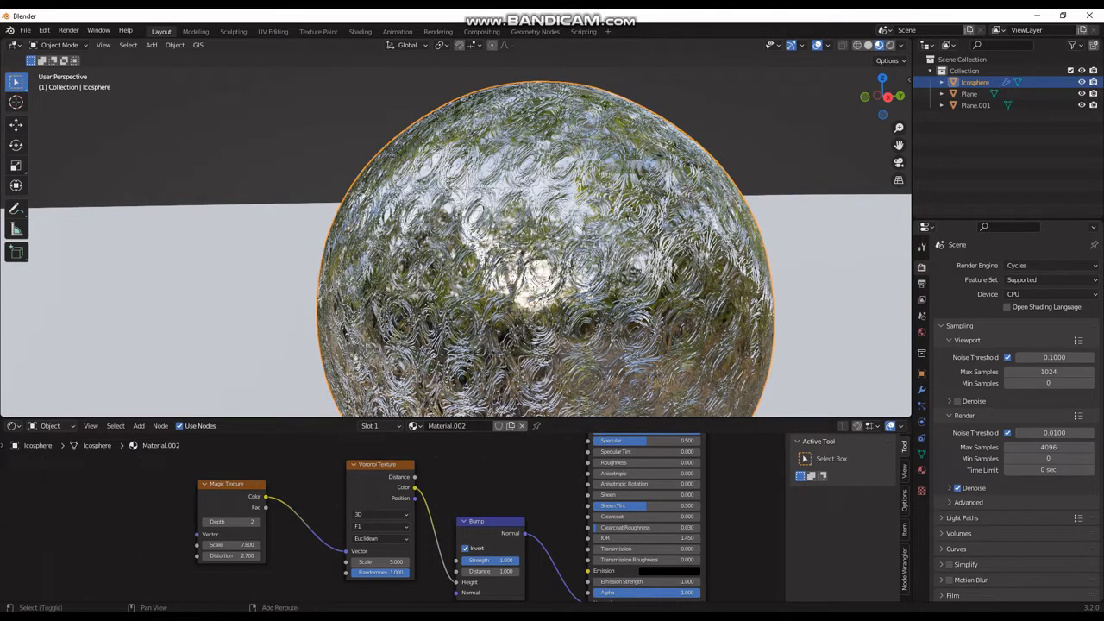
key(shift+w)
key(Escape)
Step: Add a Wave Texture node and connect its Color output to the Magic Texture's Vector input
key(shift+a)
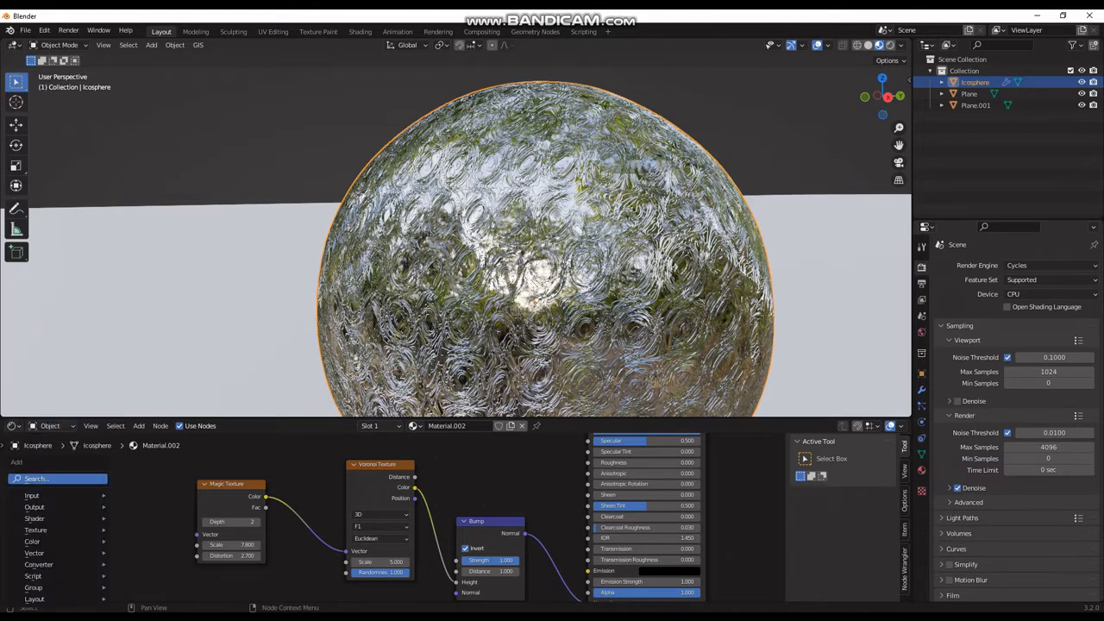
click(54, 480)
text(wa)
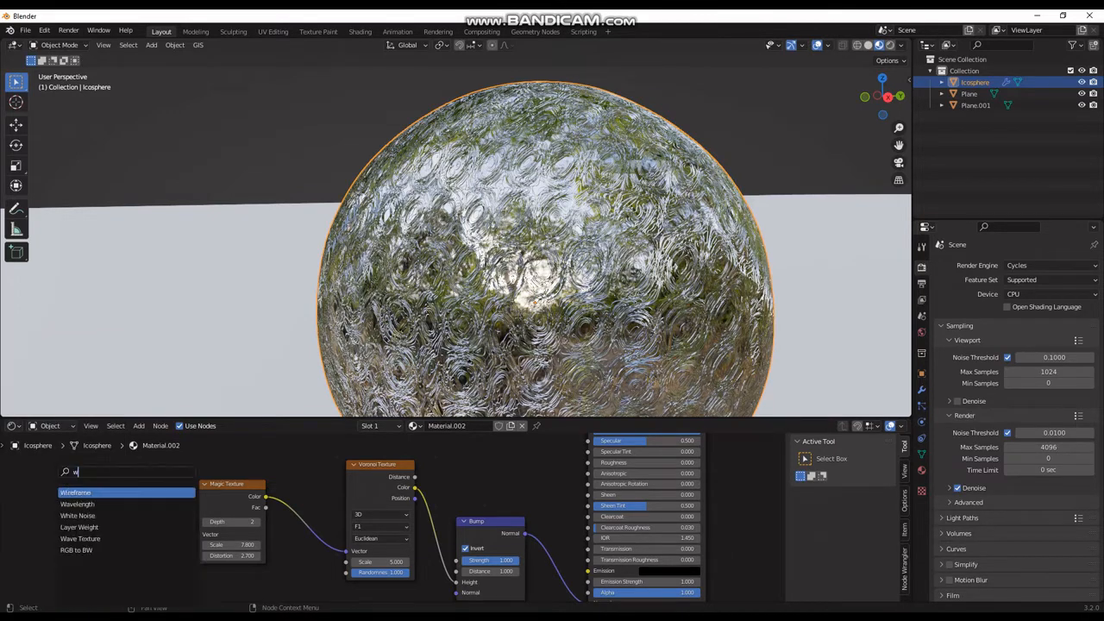
click(76, 505)
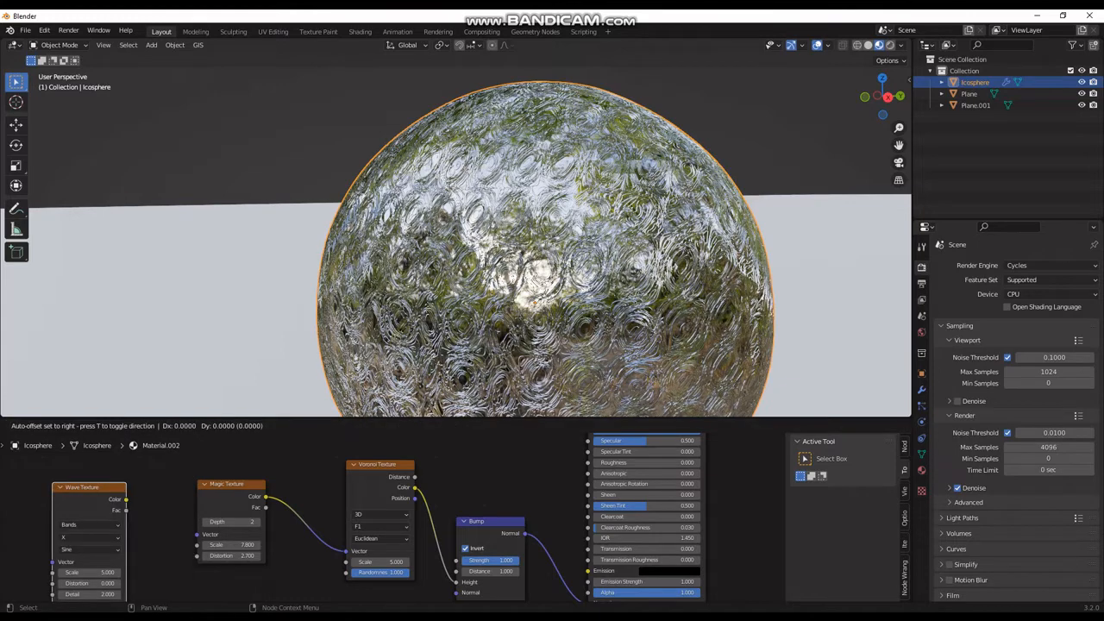
key(Return)
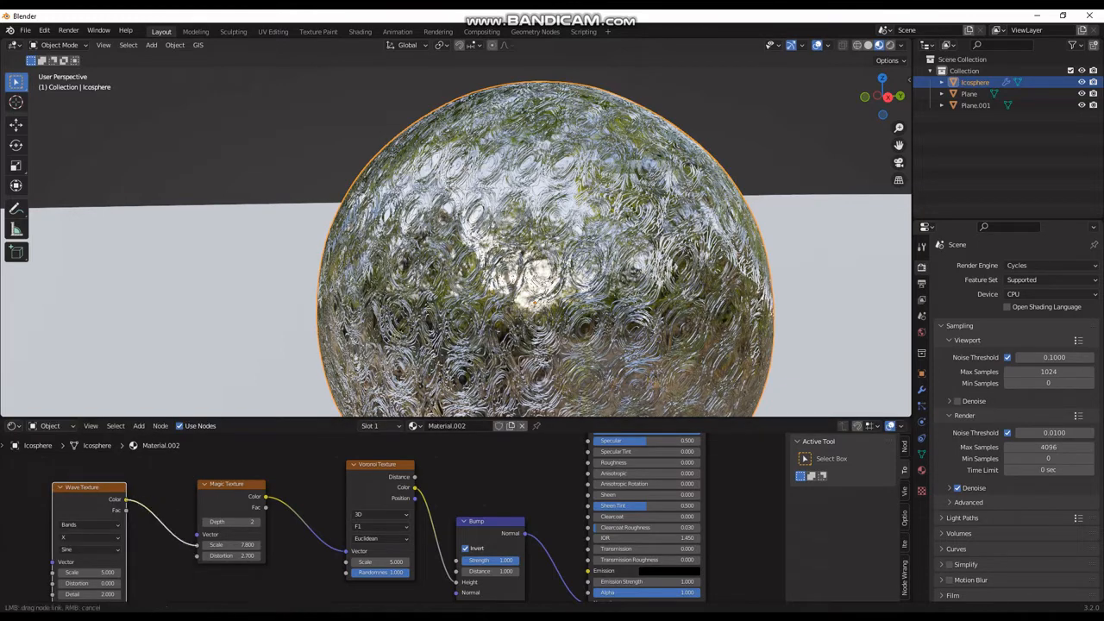
drag(195, 534, 197, 534)
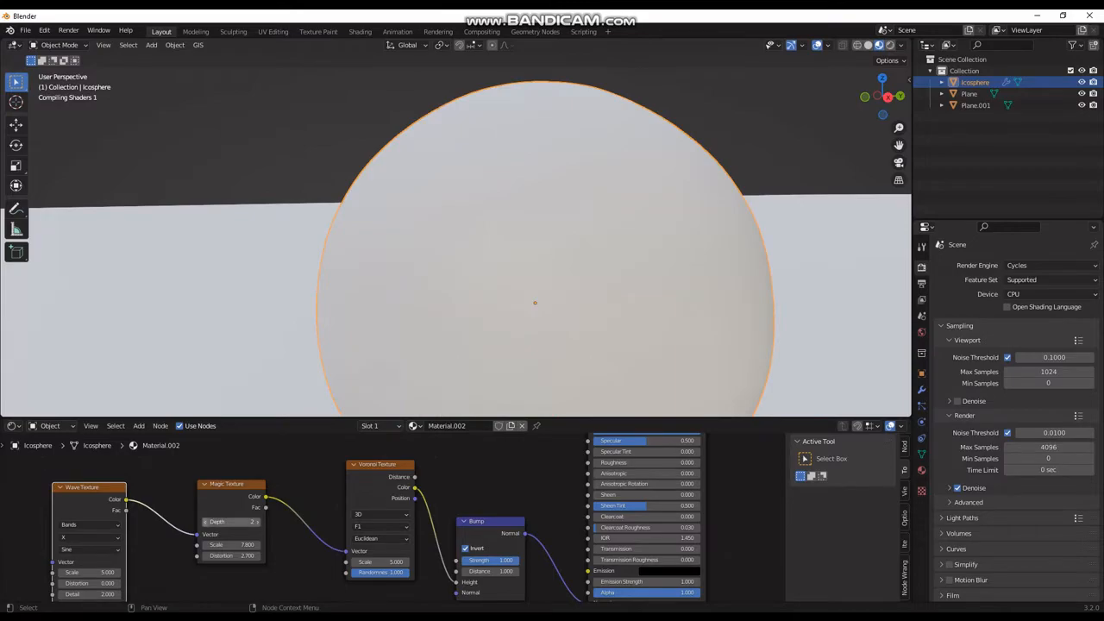
Step: Set the Wave Texture's Scale to -3.5 and the Magic Texture's Scale to 0.6
middle_drag(552, 285, 557, 235)
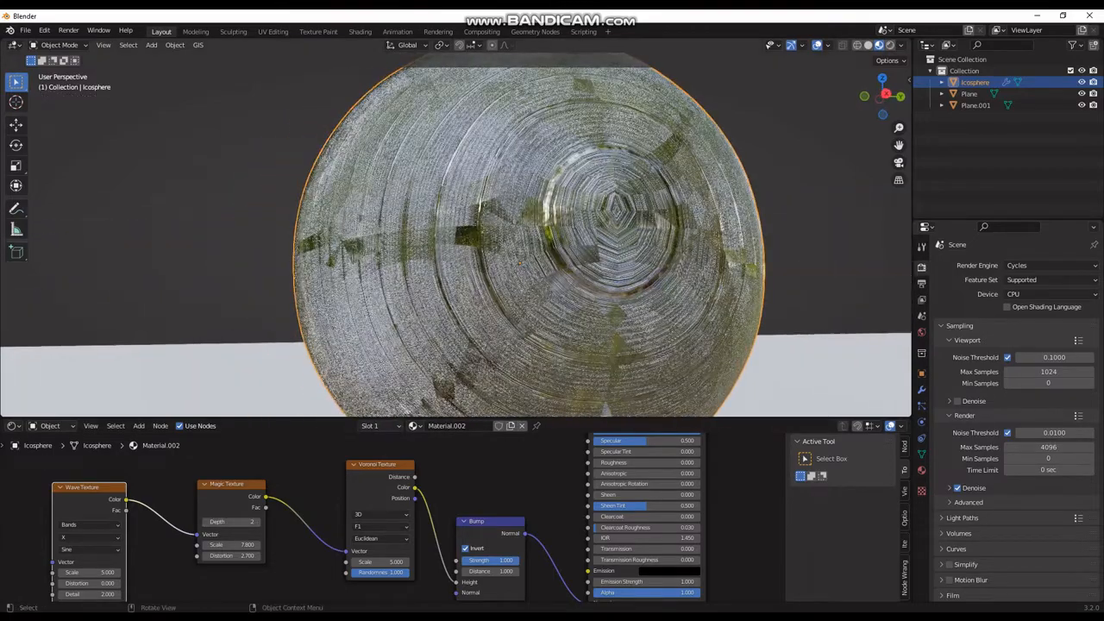
mouse_move(89, 572)
mouse_down()
mouse_move(53, 572)
mouse_move(77, 572)
mouse_up()
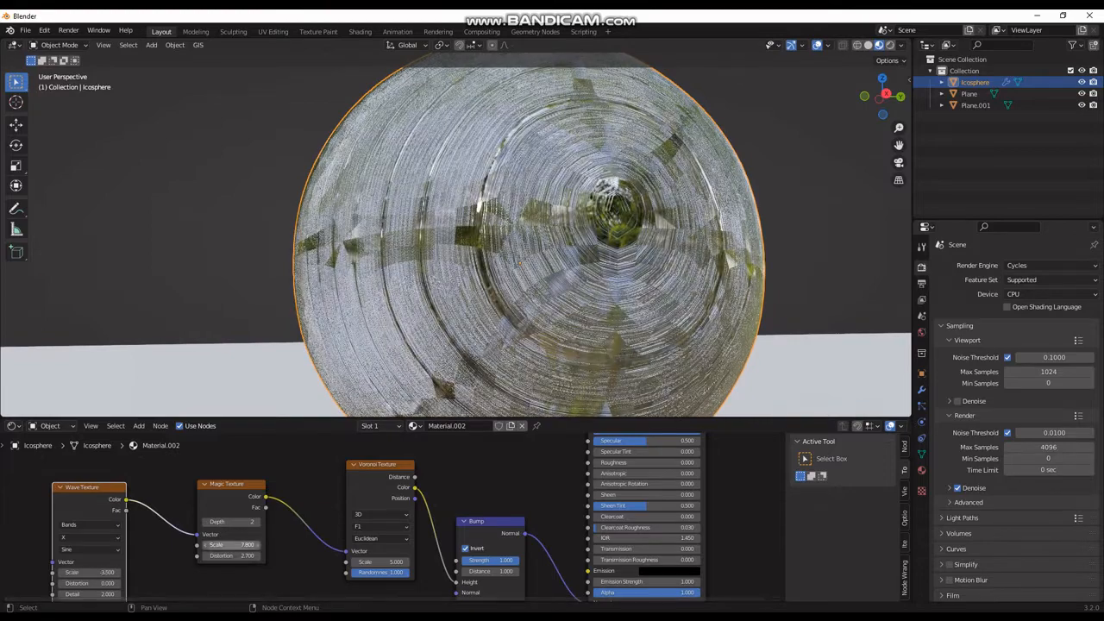
drag(230, 545, 173, 544)
Step: Set the Wave Texture's Detail to 15 and its Distortion to 20.5
middle_drag(388, 527, 576, 461)
scroll(460, 493, up, 1)
scroll(457, 534, up, 1)
scroll(457, 534, up, 5)
scroll(545, 485, up, 1)
drag(241, 505, 367, 505)
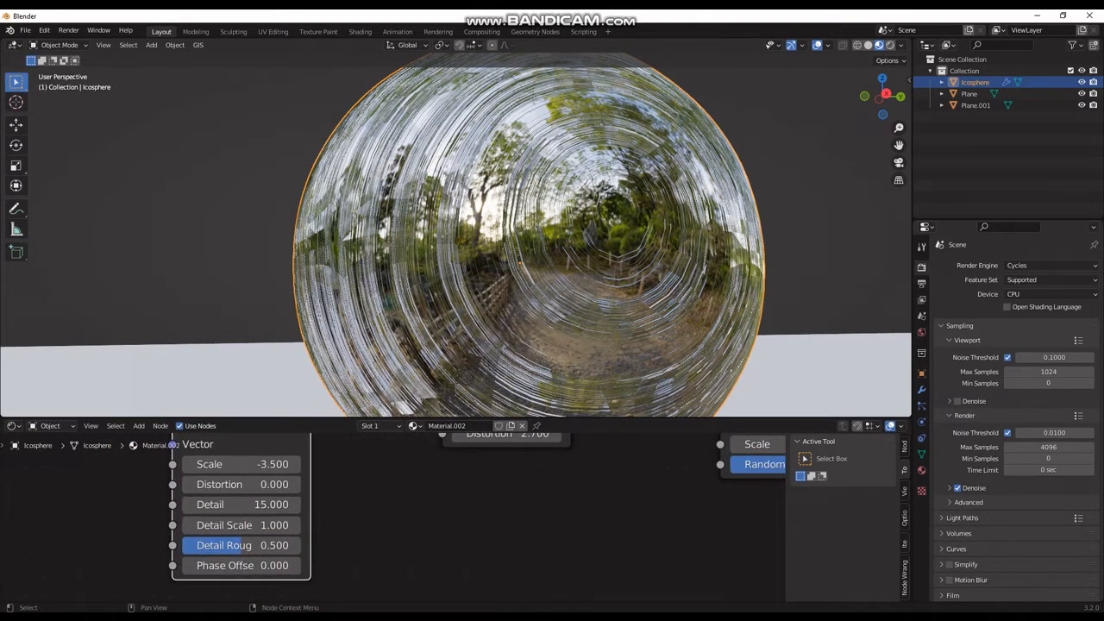
drag(241, 484, 419, 484)
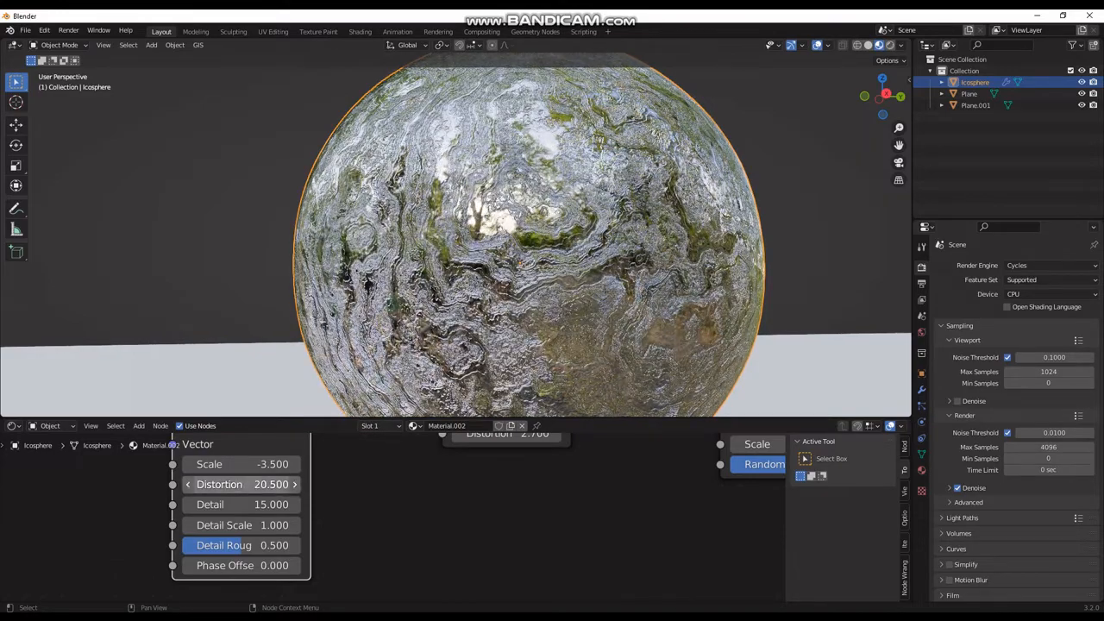
Step: Try smaller Scale values on the Wave Texture and set the Scale to 1
mouse_move(242, 465)
mouse_down()
mouse_move(389, 465)
mouse_move(247, 464)
mouse_move(256, 464)
mouse_up()
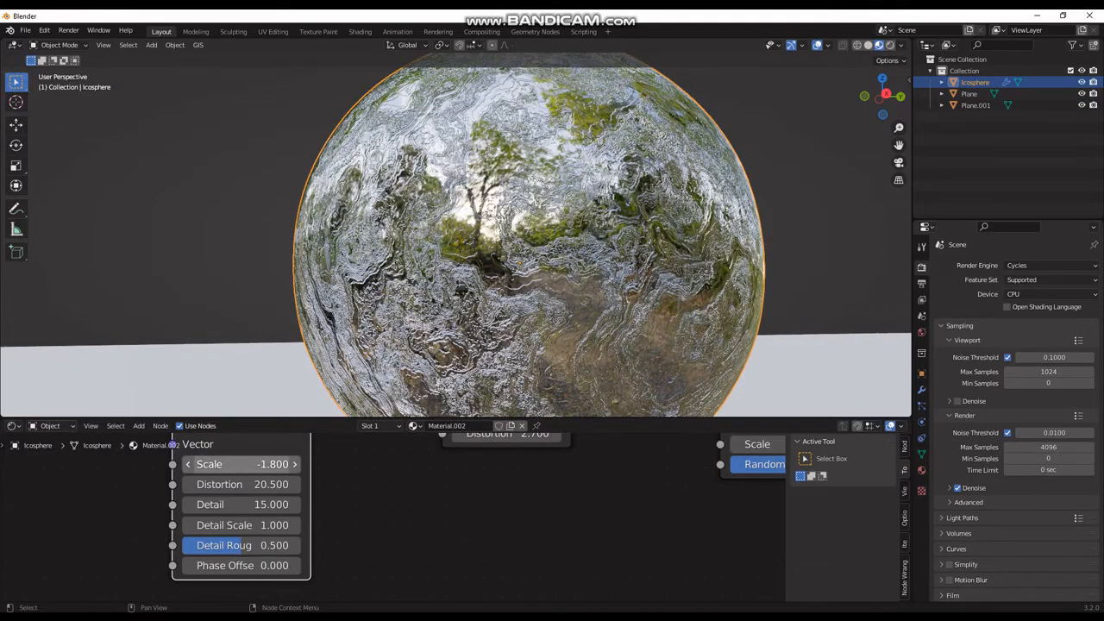
key(Return)
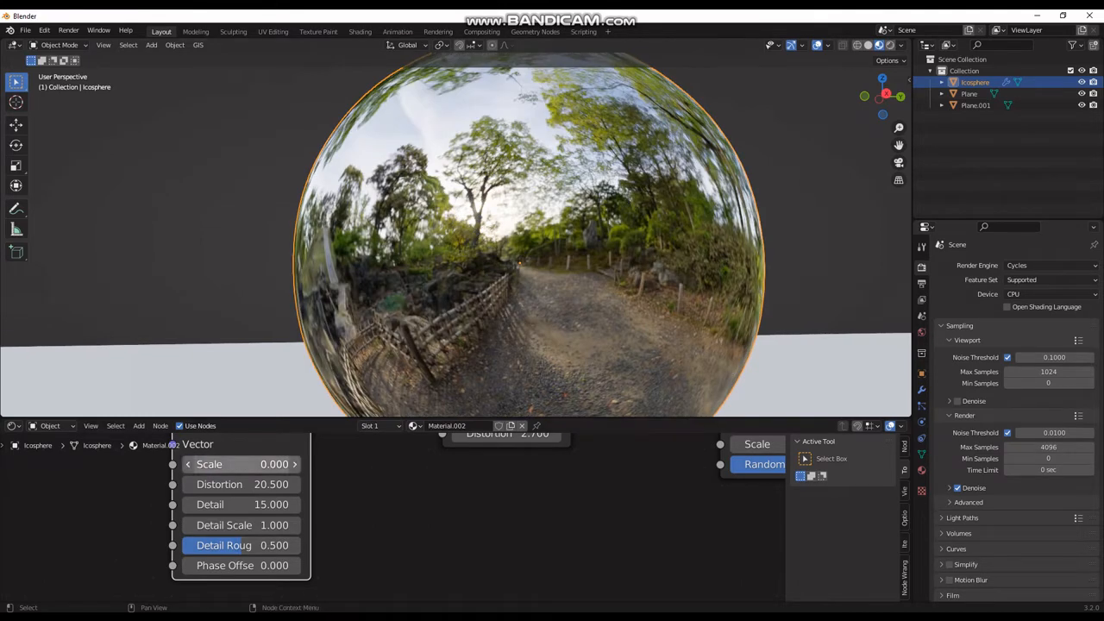
text(1)
key(Return)
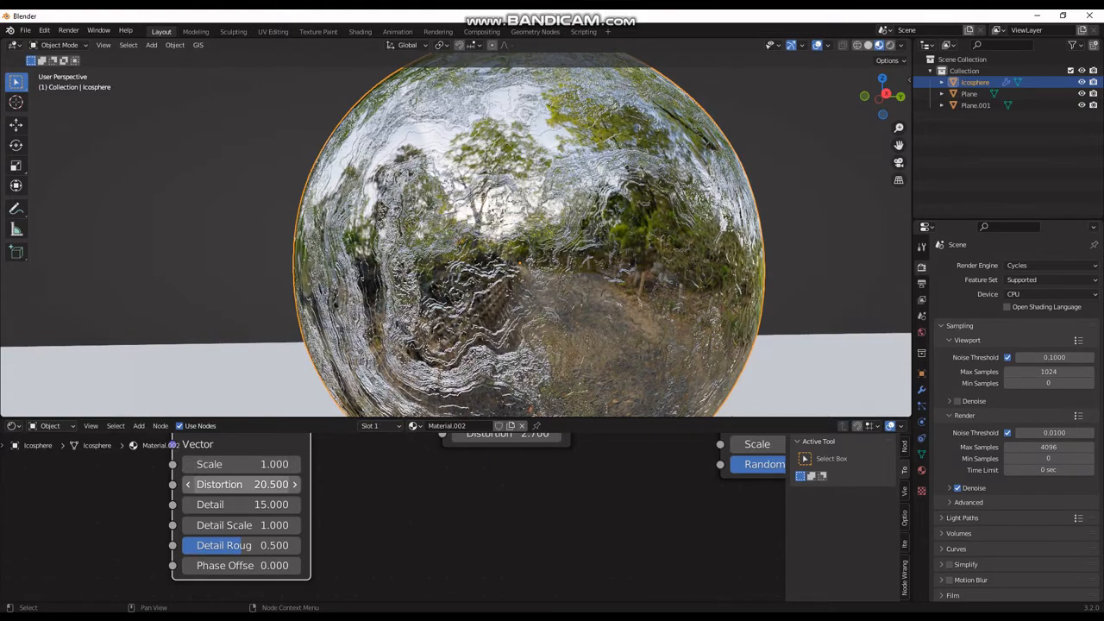
Step: Switch the viewport to Rendered shading to check the sphere's bumped surface
click(889, 45)
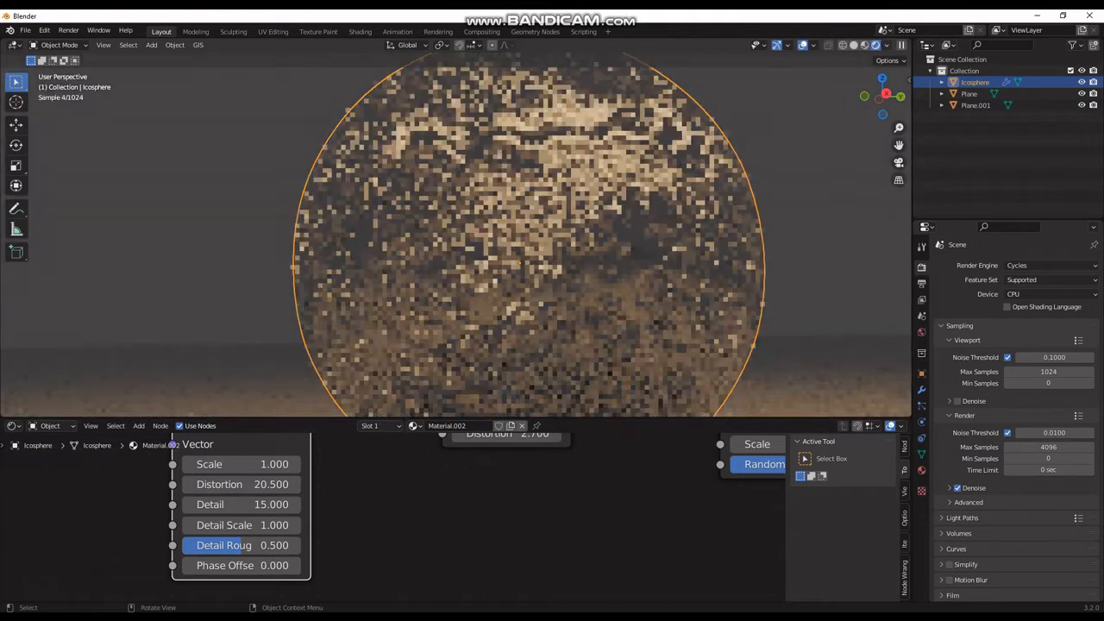
middle_drag(535, 259, 483, 277)
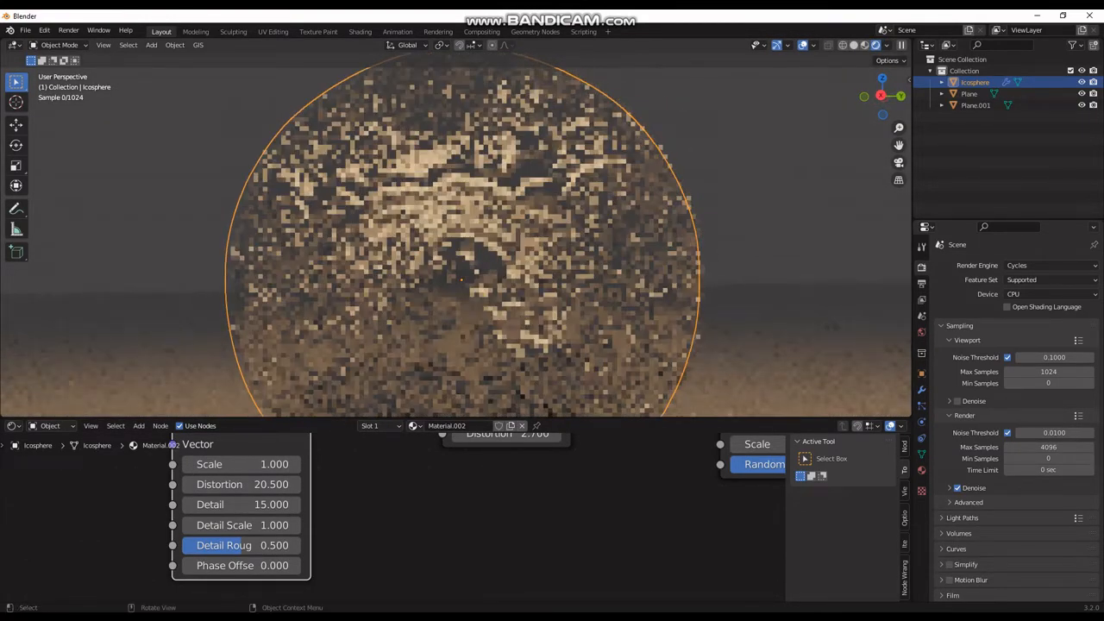
scroll(457, 241, down, 3)
Step: Replace the sphere's Principled BSDF with a Glossy BSDF connected to the Material Output's Surface input
middle_drag(535, 518, 282, 547)
scroll(392, 518, down, 2)
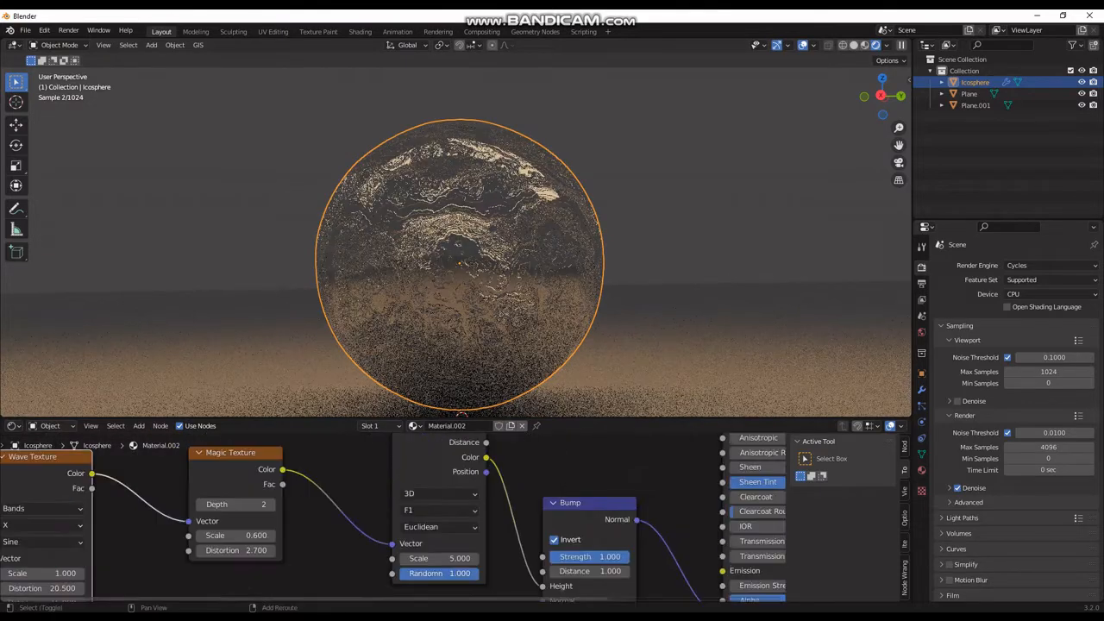
shift+middle_drag(604, 436, 273, 618)
middle_drag(477, 485, 478, 552)
key(x)
key(shift+a)
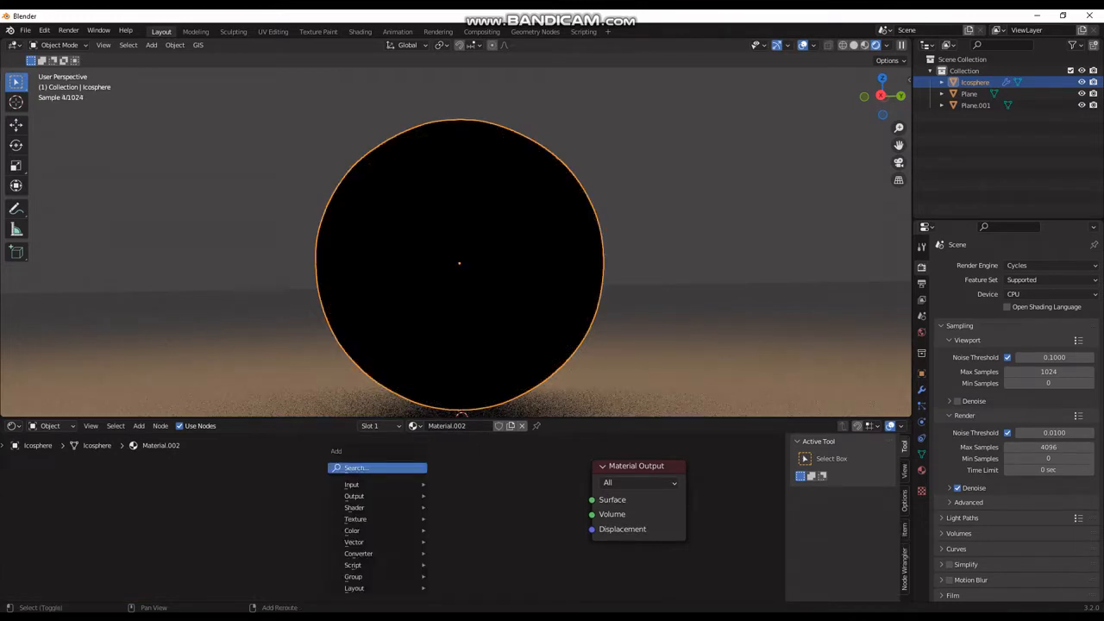
click(416, 468)
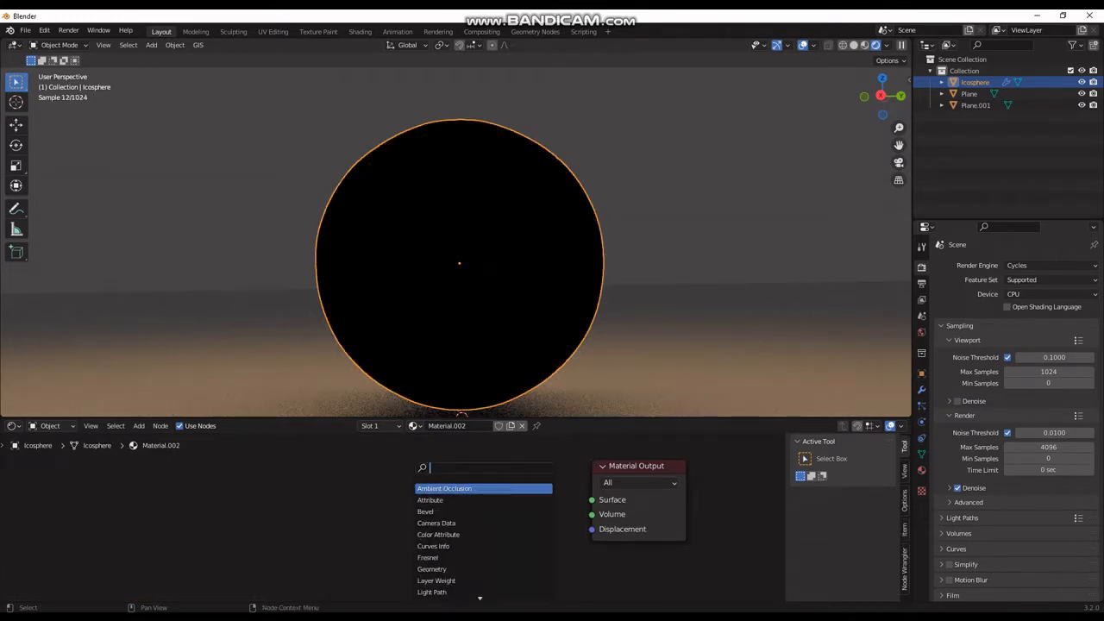
text(gloss)
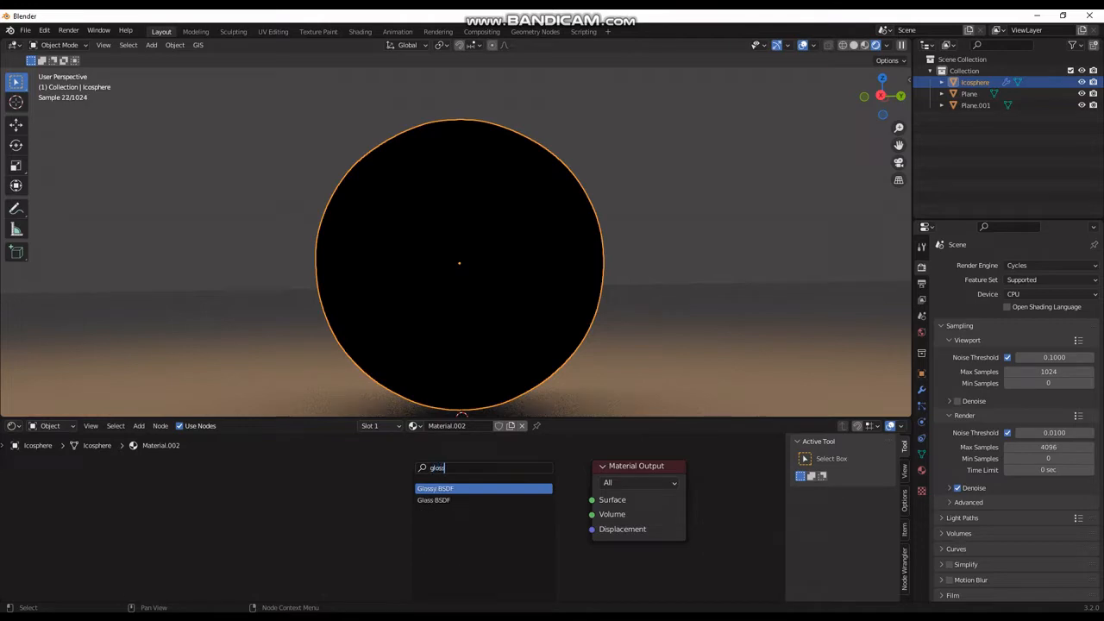
key(Return)
click(461, 415)
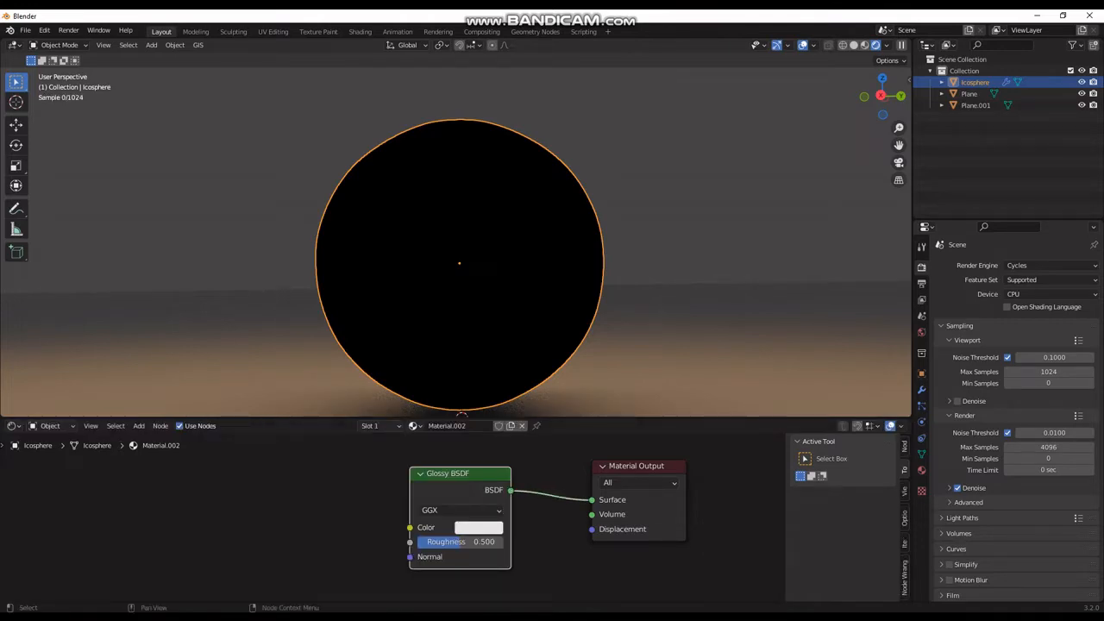
Step: Move the Material Output node farther from the Glossy BSDF and set the Glossy Roughness to 0
drag(639, 466, 933, 466)
scroll(456, 517, down, 6)
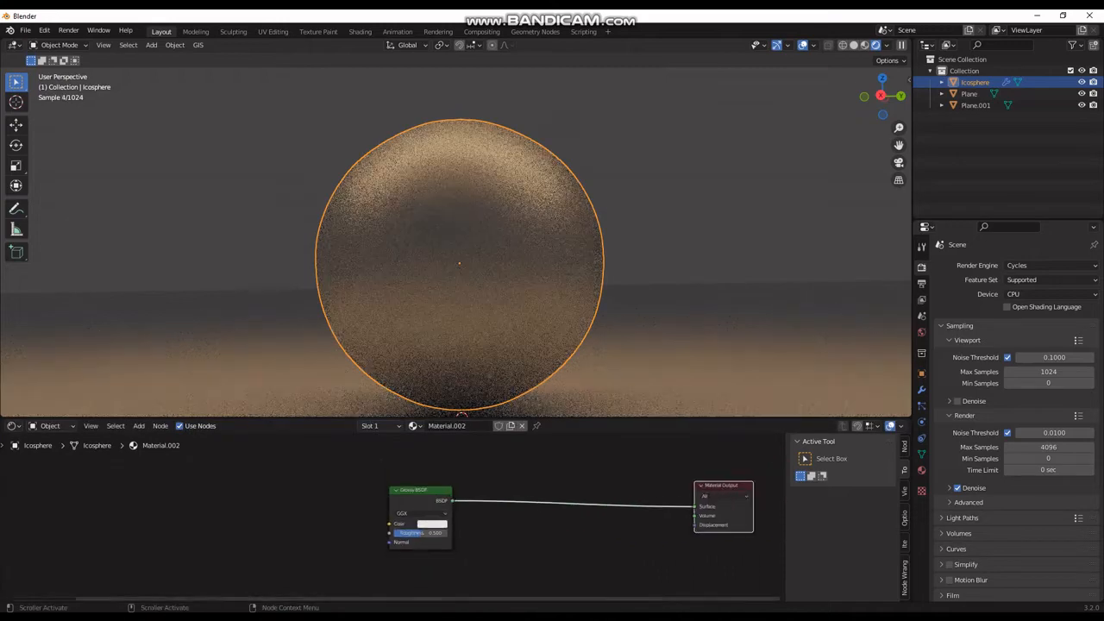
scroll(395, 518, down, 2)
drag(411, 527, 379, 527)
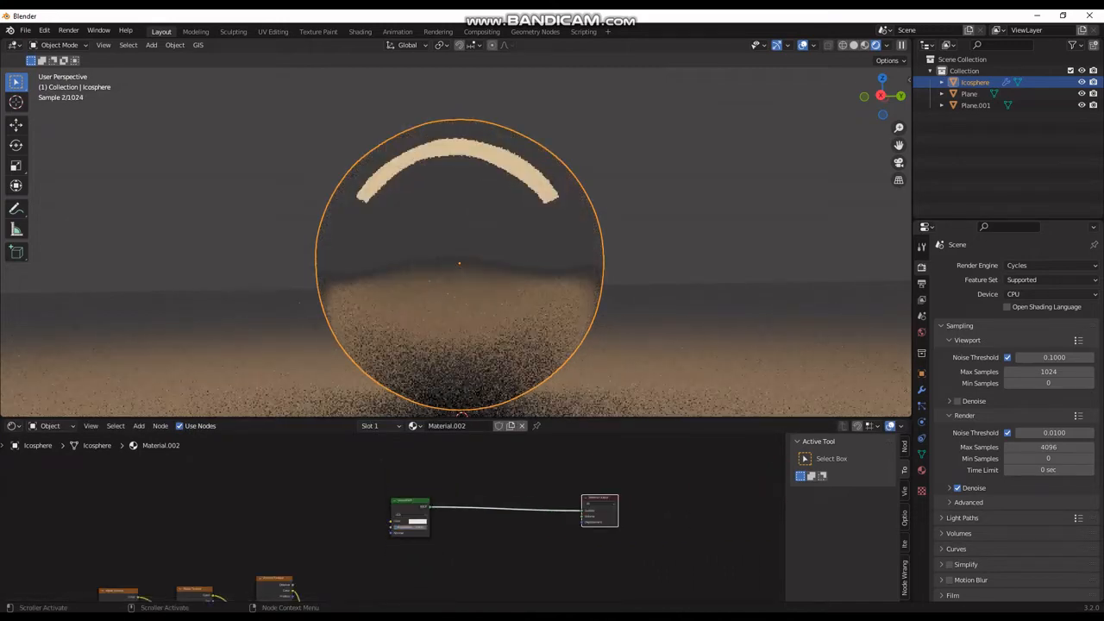
Step: Connect the Bump node's Normal output to the Glossy BSDF's Normal input
middle_drag(410, 553, 502, 517)
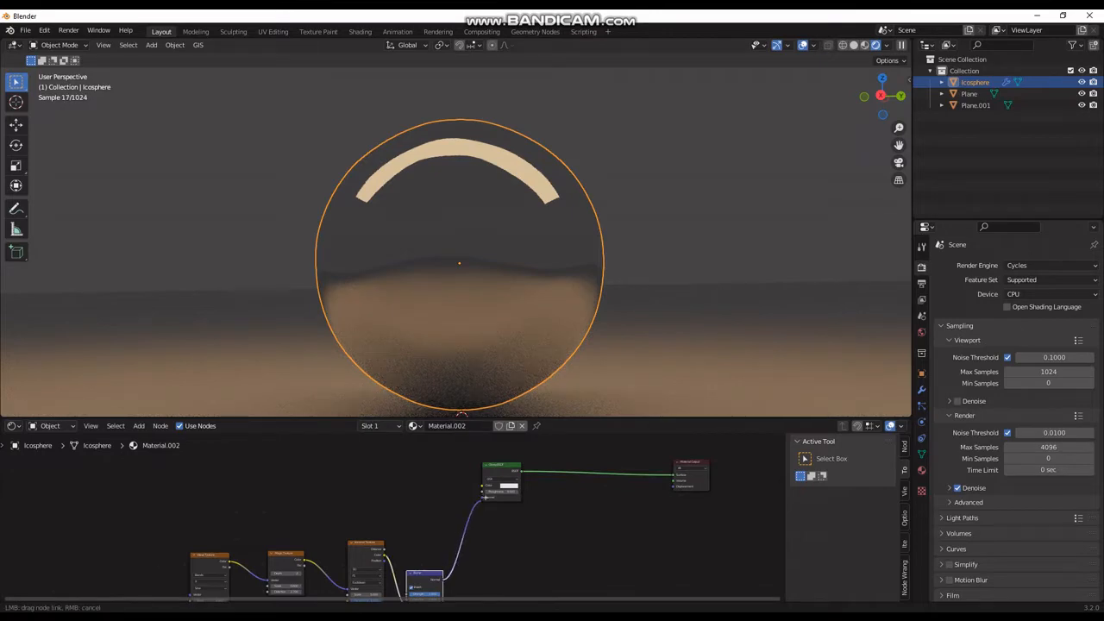
drag(481, 499, 482, 497)
Step: Add a Wave Texture node and connect its Color output to the Glossy BSDF's Roughness input
scroll(483, 509, up, 5)
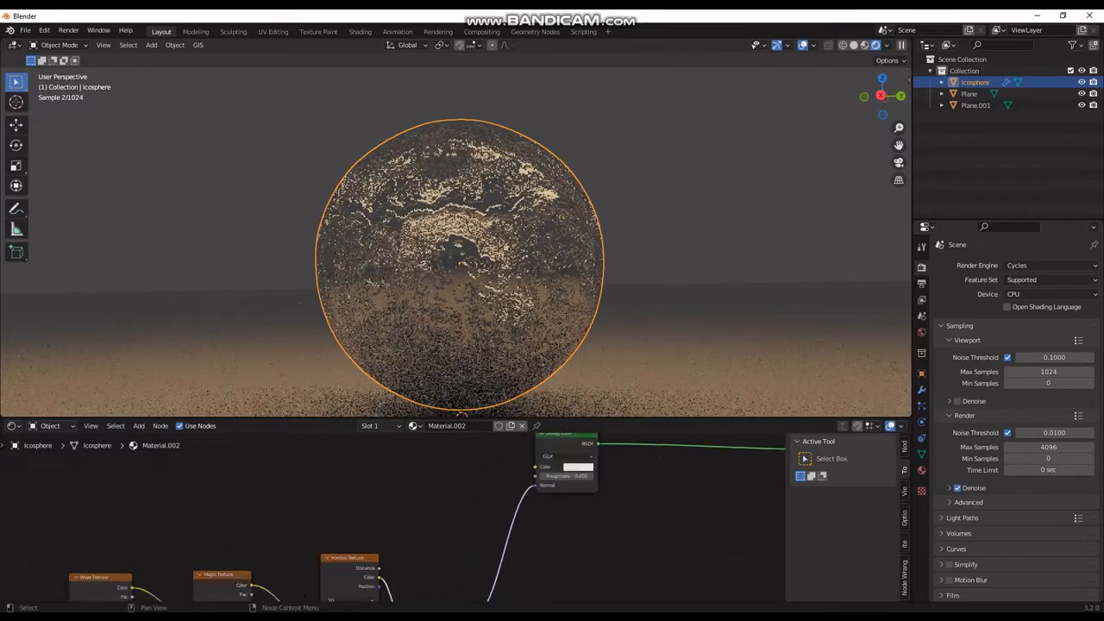
middle_drag(483, 510, 483, 581)
scroll(486, 463, up, 3)
key(shift+a)
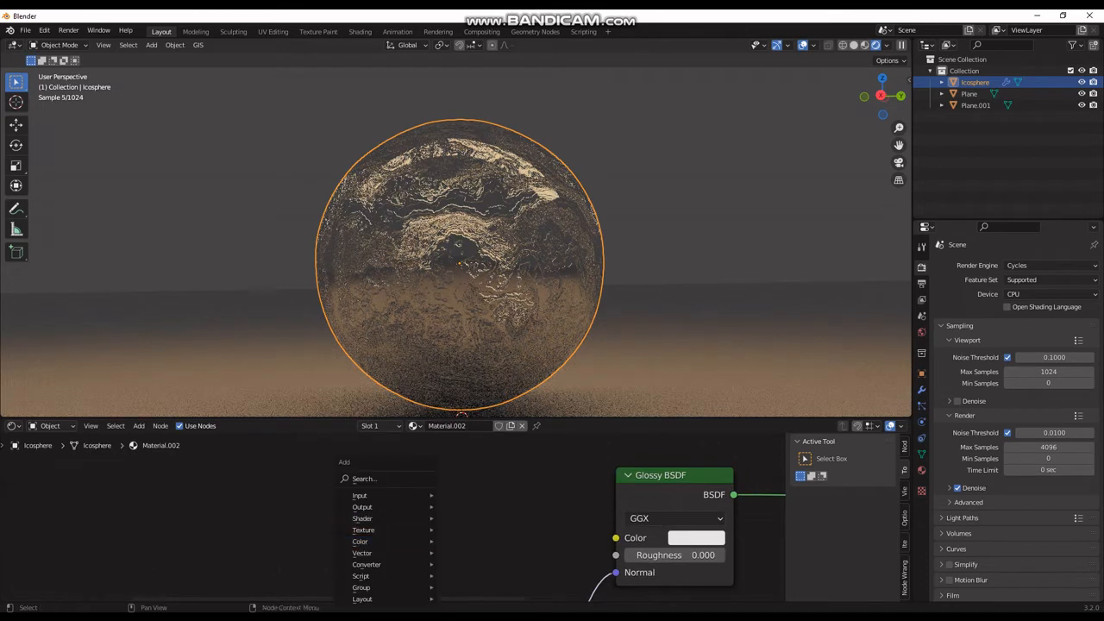
click(389, 479)
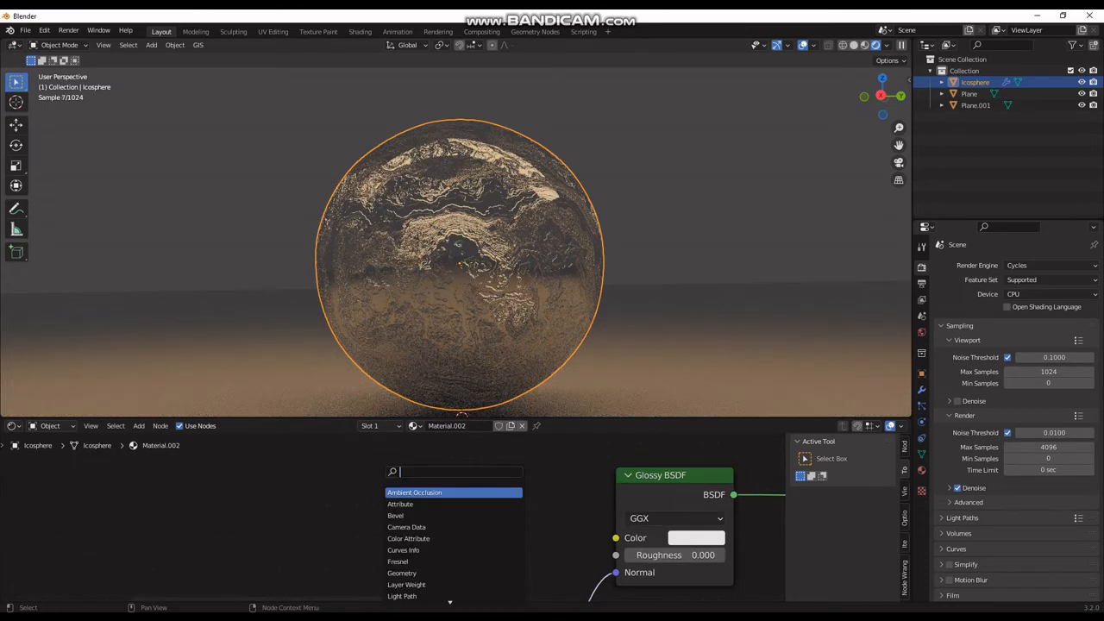
text(wave)
key(Return)
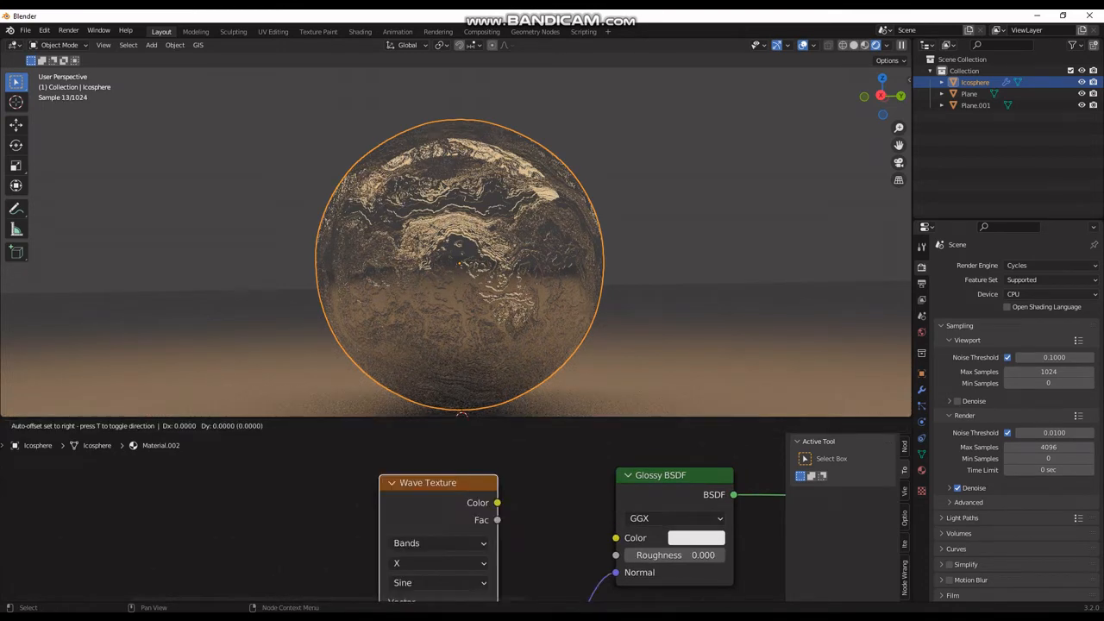
key(Return)
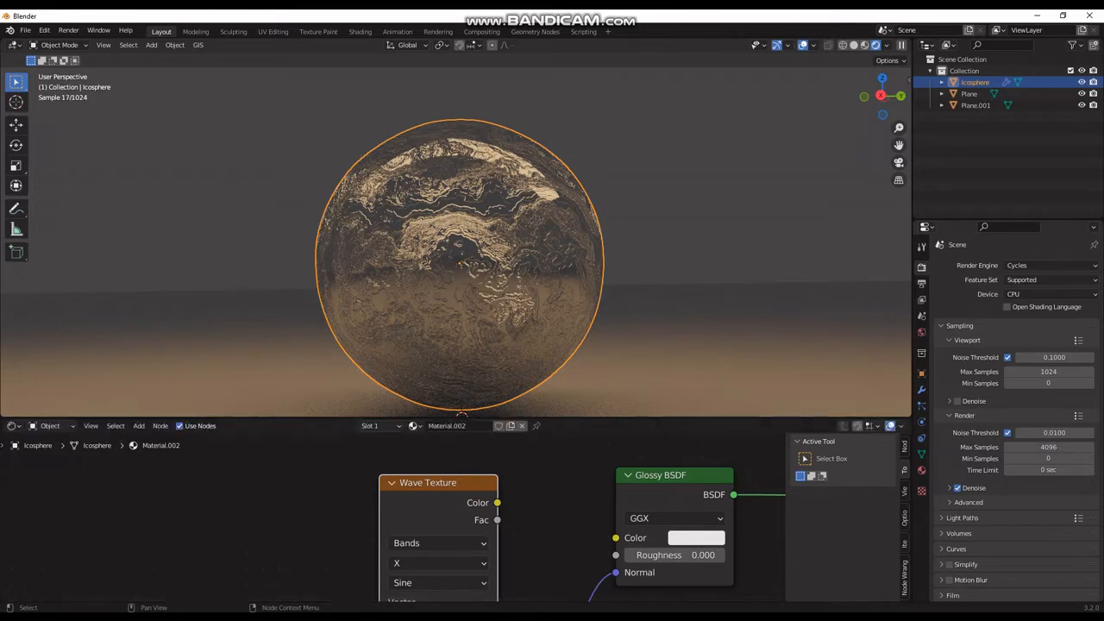
drag(615, 538, 615, 537)
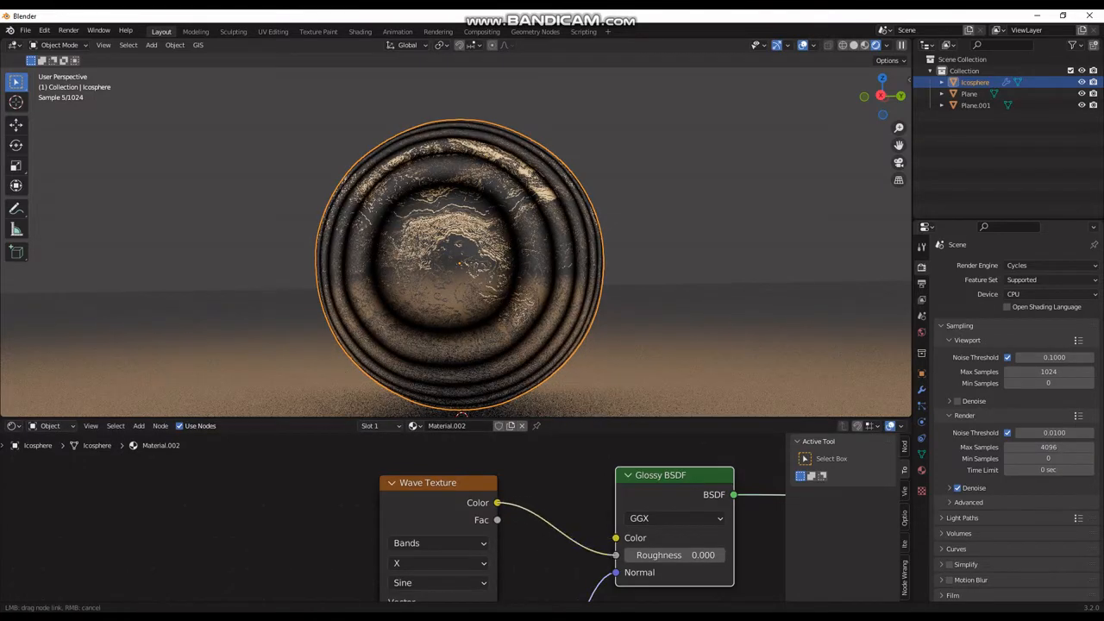
drag(615, 554, 615, 555)
Step: Set the new Wave Texture's Distortion to 24.2 and Scale to 1, and view the sphere from another side
middle_drag(552, 527, 546, 427)
scroll(552, 527, up, 2)
scroll(552, 526, up, 3)
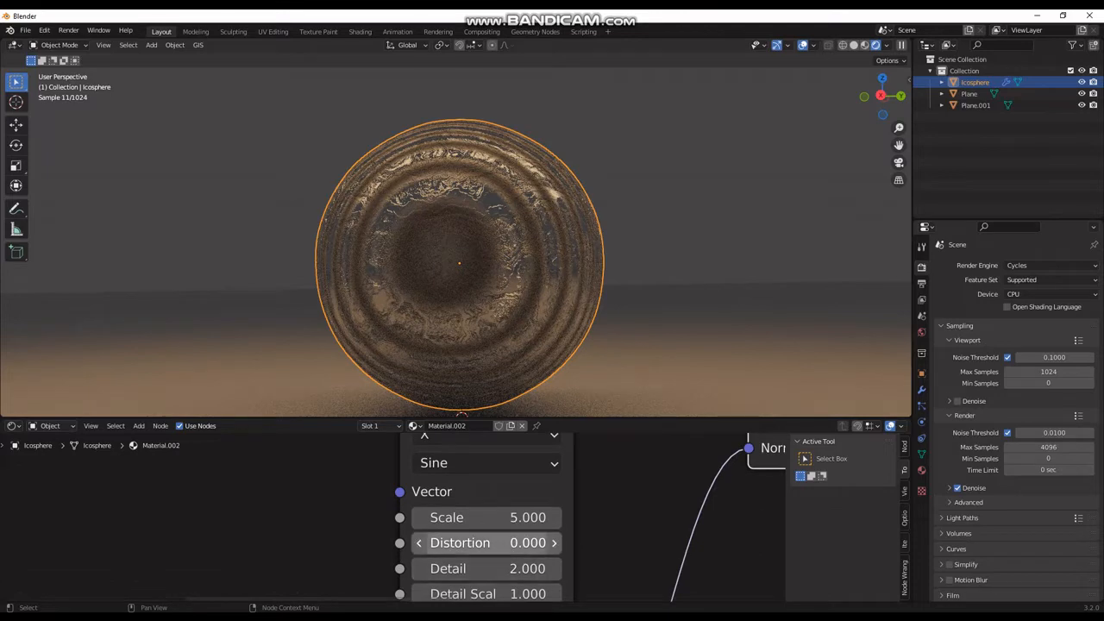
click(483, 543)
key(Return)
drag(484, 543, 586, 543)
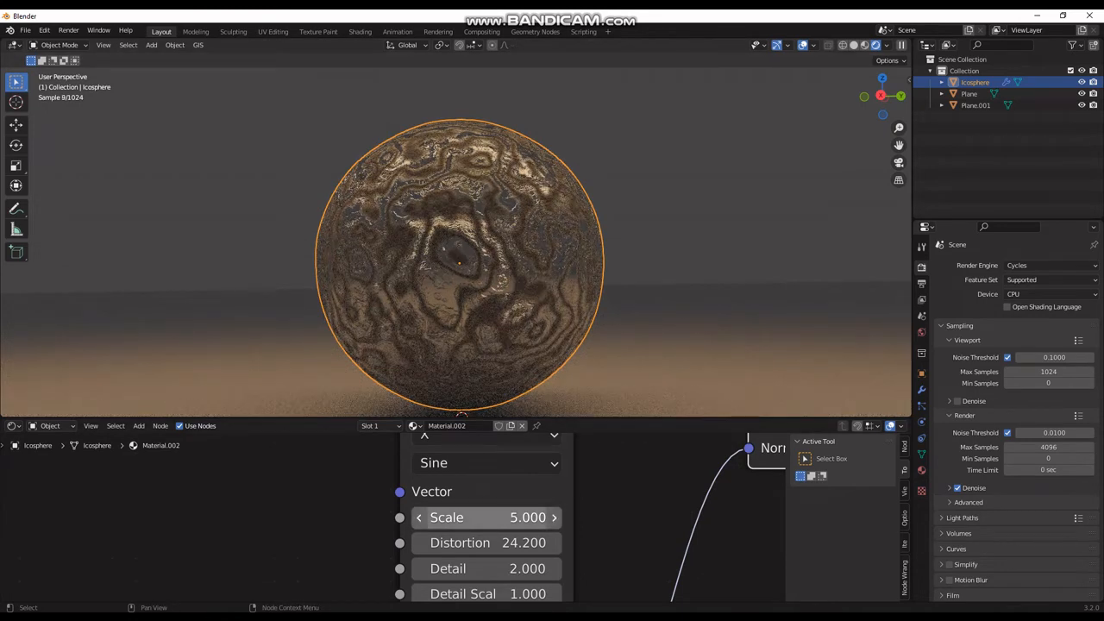
click(486, 518)
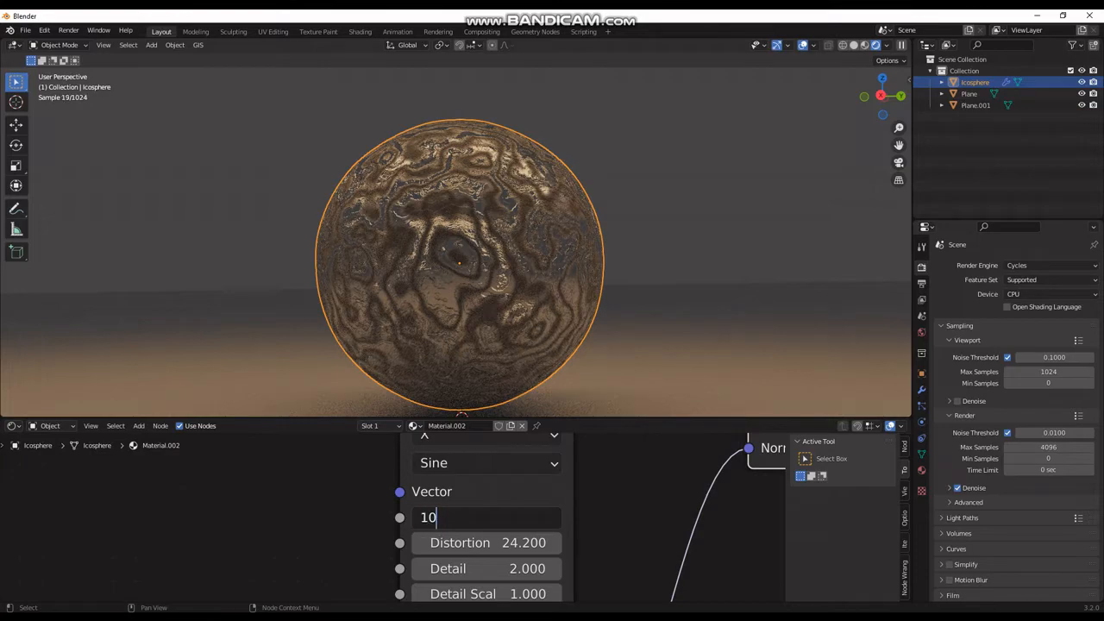
key(Return)
middle_drag(553, 259, 450, 276)
scroll(414, 259, up, 4)
scroll(414, 259, down, 2)
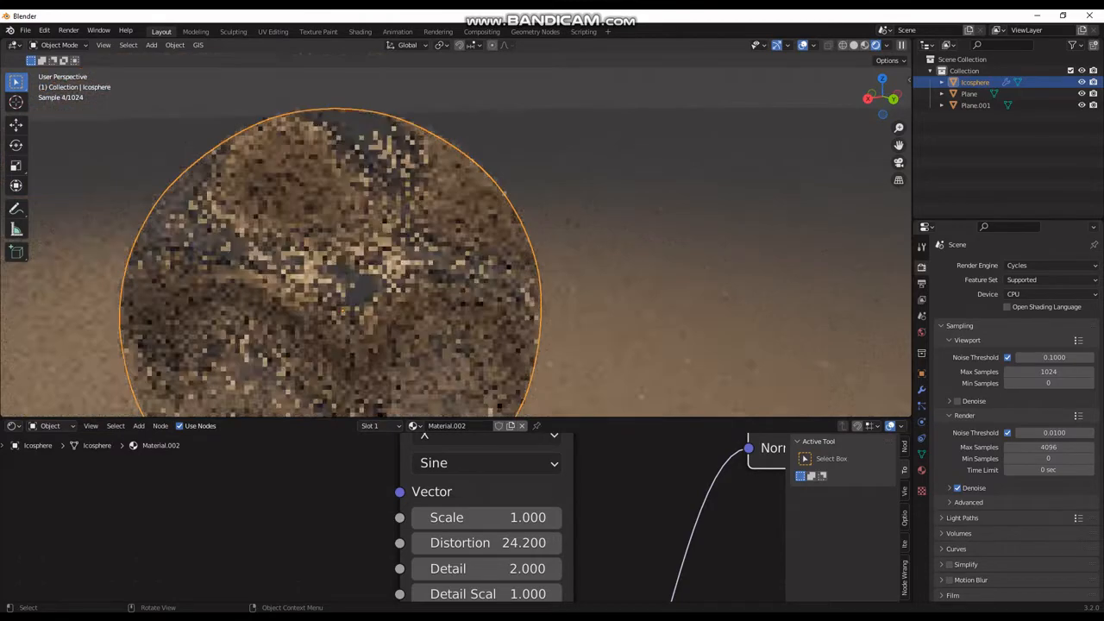
Step: Delete the Wave Texture node that feeds the Glossy BSDF's Roughness
scroll(394, 518, down, 11)
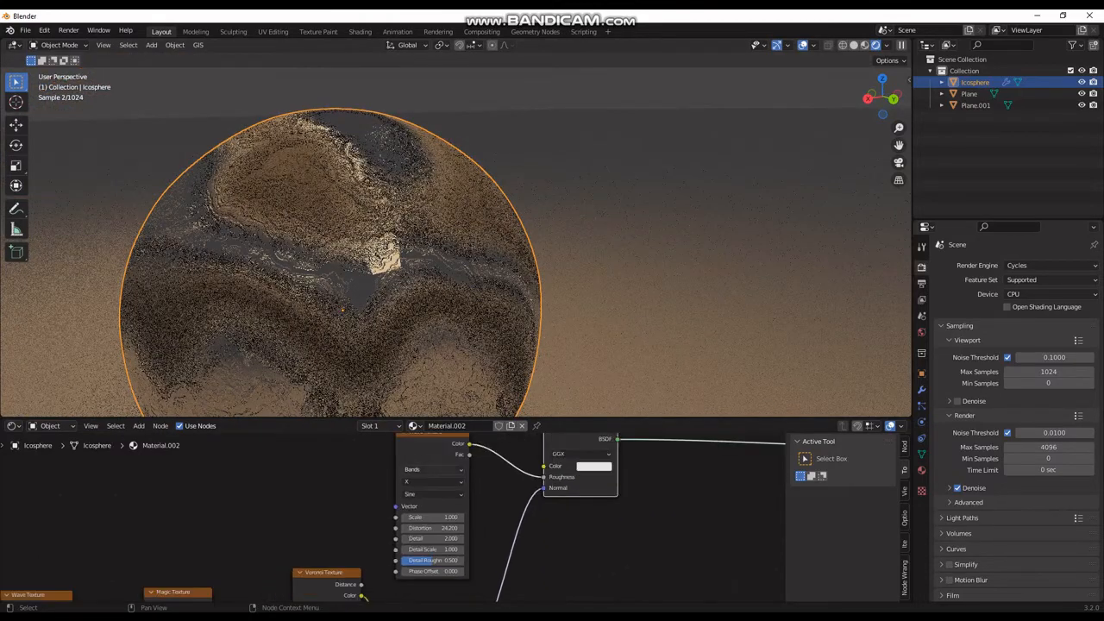
click(433, 457)
key(x)
Step: Move the Glossy BSDF beside the Bump node and bring the Material Output close to the Glossy BSDF
middle_drag(518, 509, 393, 544)
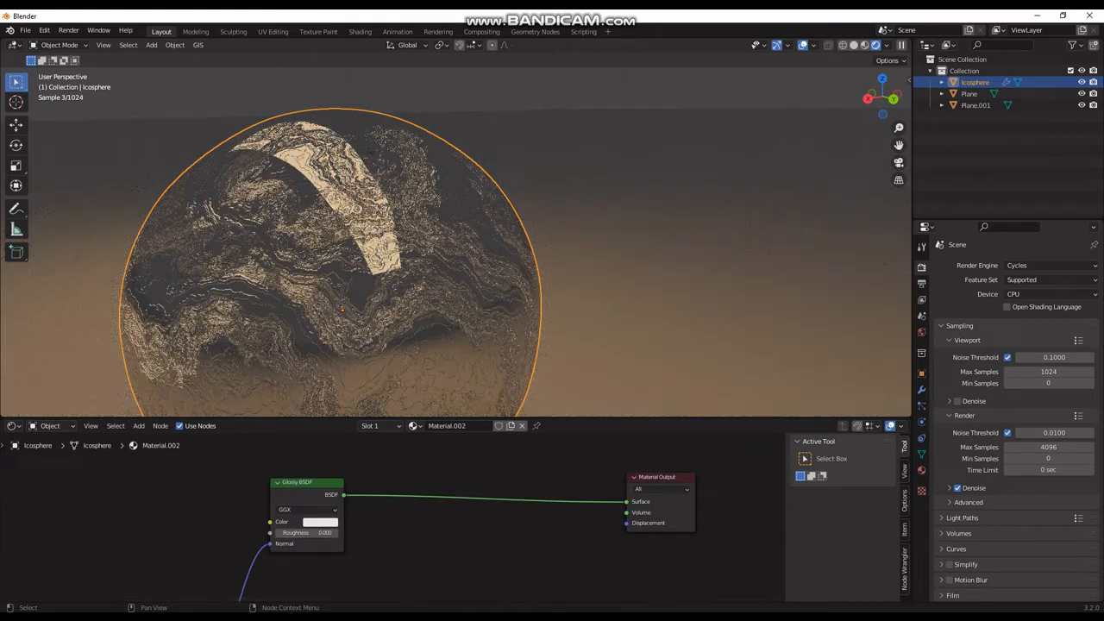
scroll(455, 552, down, 7)
shift+middle_drag(456, 587, 559, 469)
scroll(390, 532, down, 5)
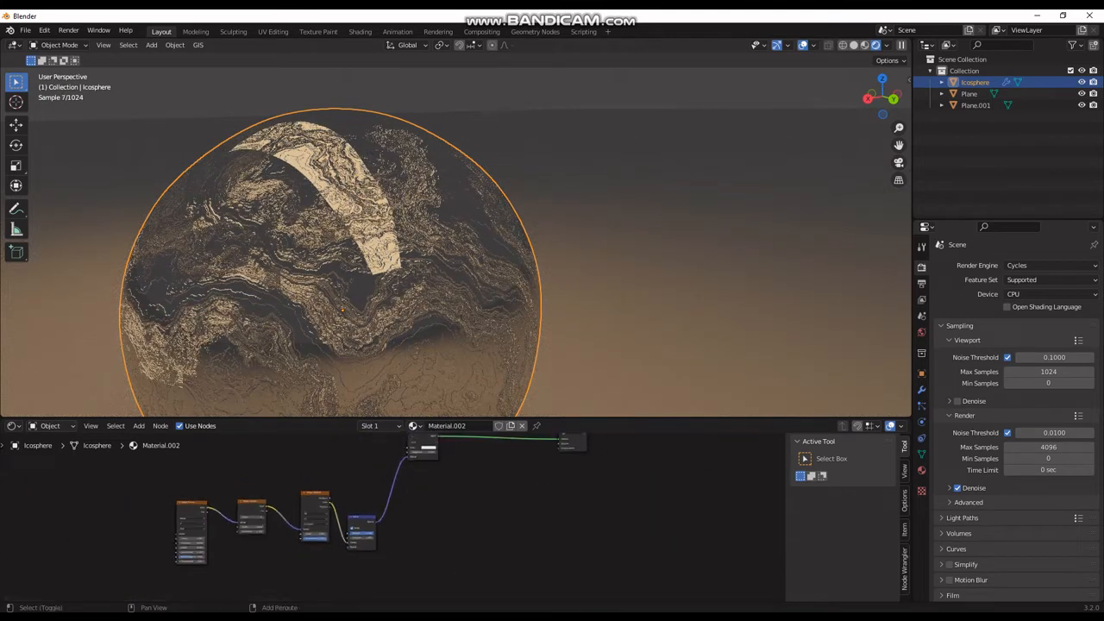
middle_drag(390, 533, 388, 543)
drag(617, 468, 402, 461)
key(g)
click(389, 539)
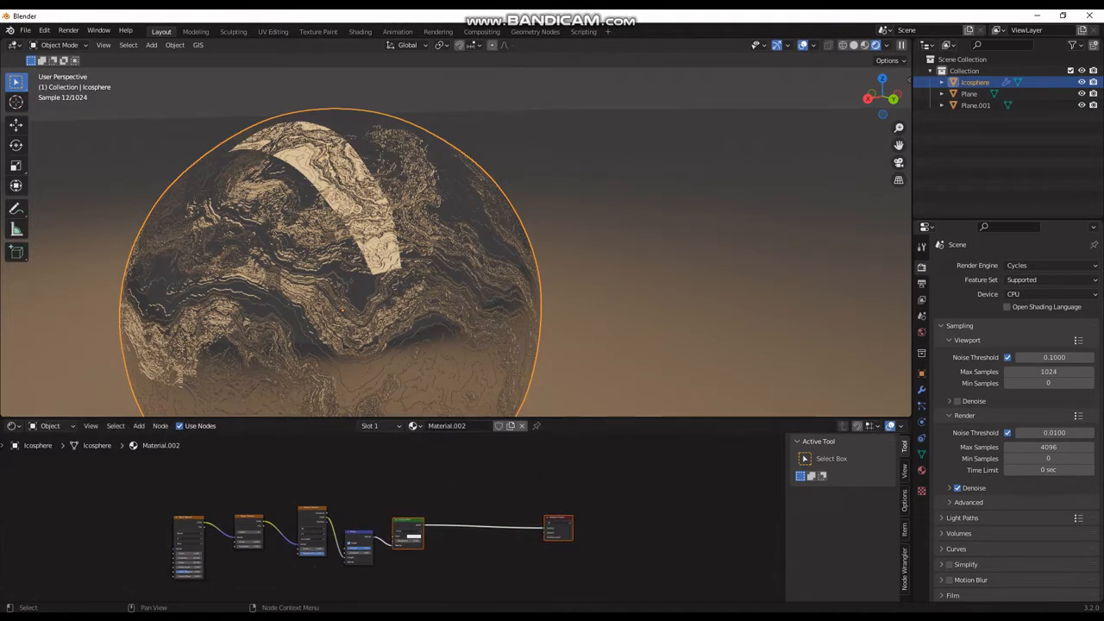
drag(544, 515, 550, 518)
key(g)
click(453, 529)
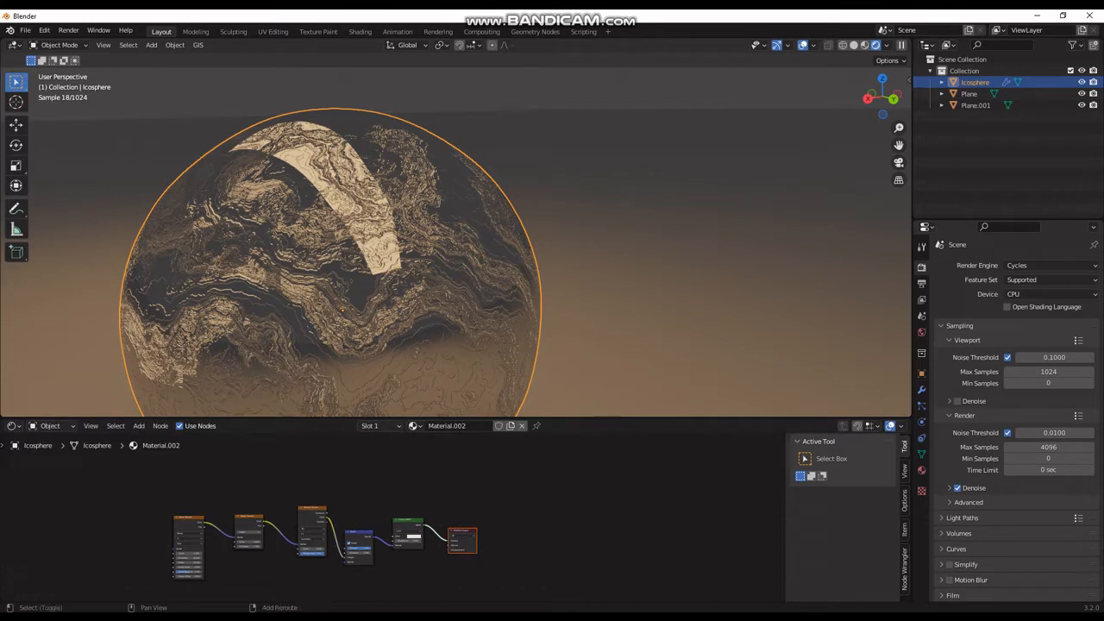
Step: Move the Material Output farther away and insert a Mix Shader between the Glossy BSDF and the Material Output
scroll(390, 513, up, 6)
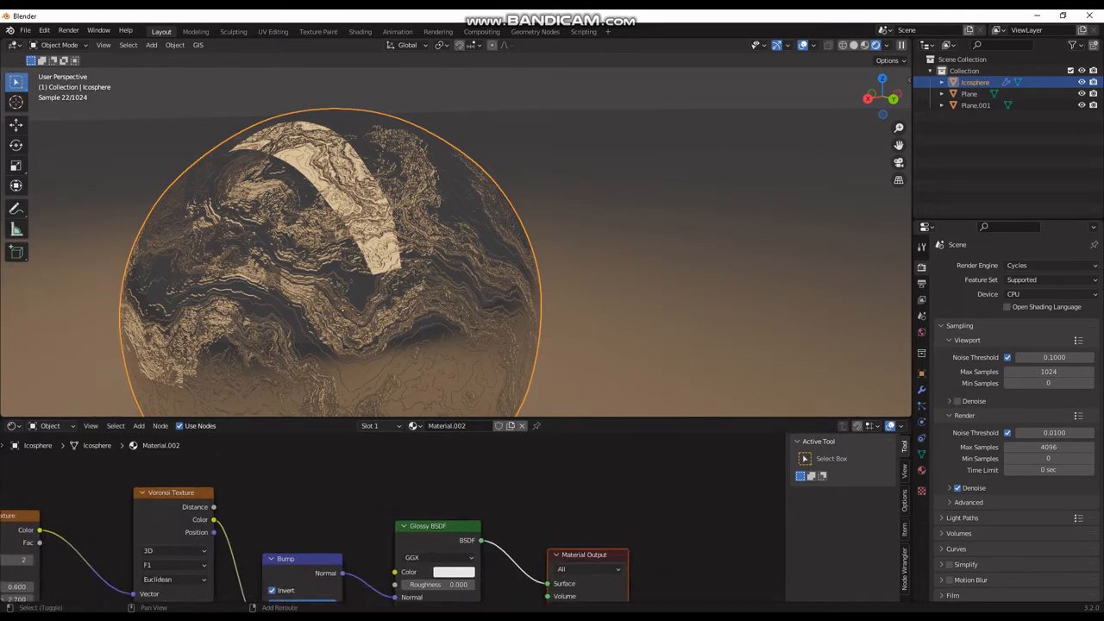
scroll(389, 514, up, 2)
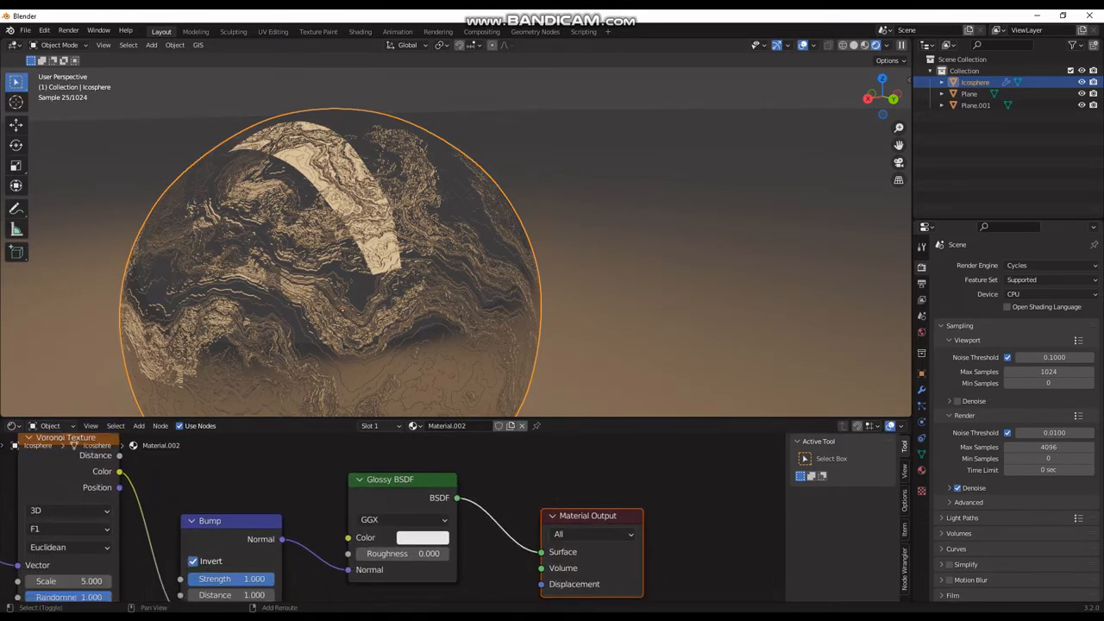
drag(673, 505, 608, 509)
drag(604, 518, 832, 497)
key(shift+a)
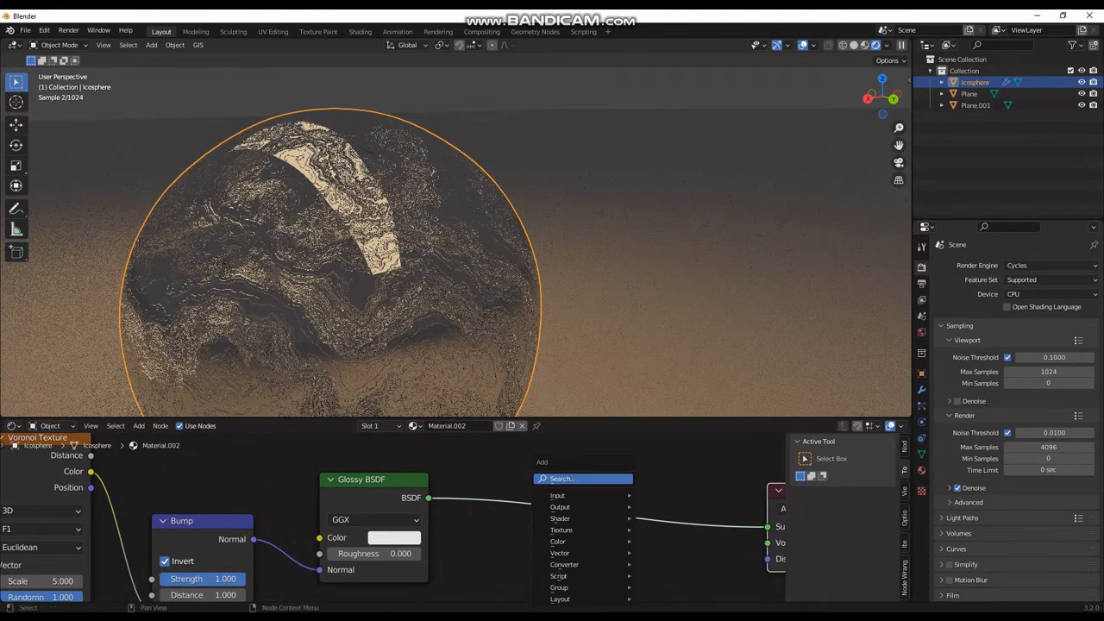
click(583, 478)
text(mix)
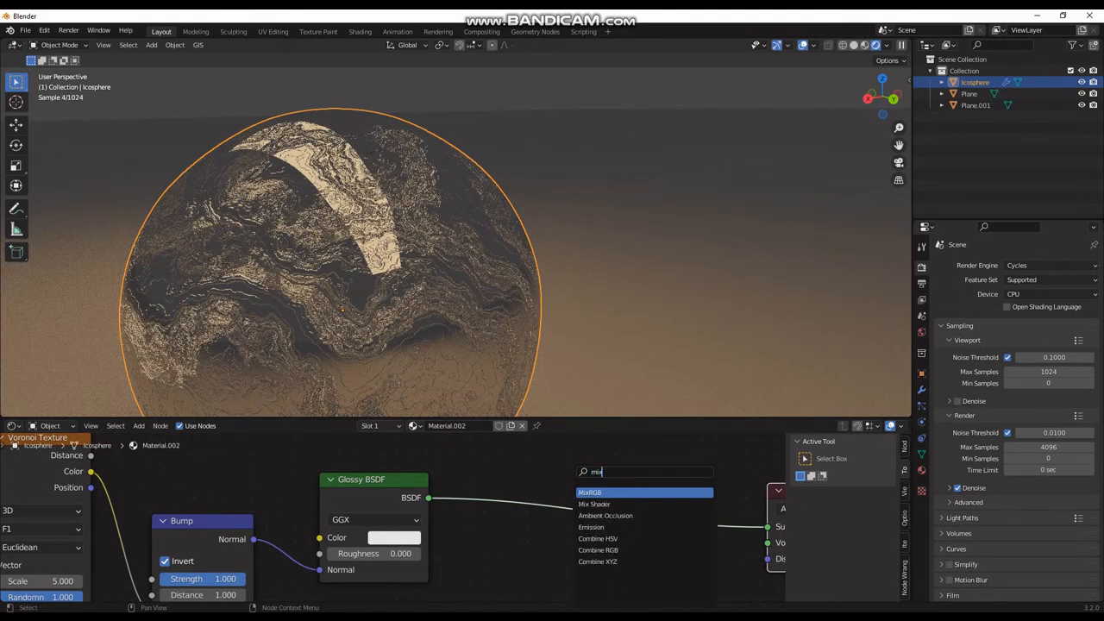
key(Return)
click(583, 478)
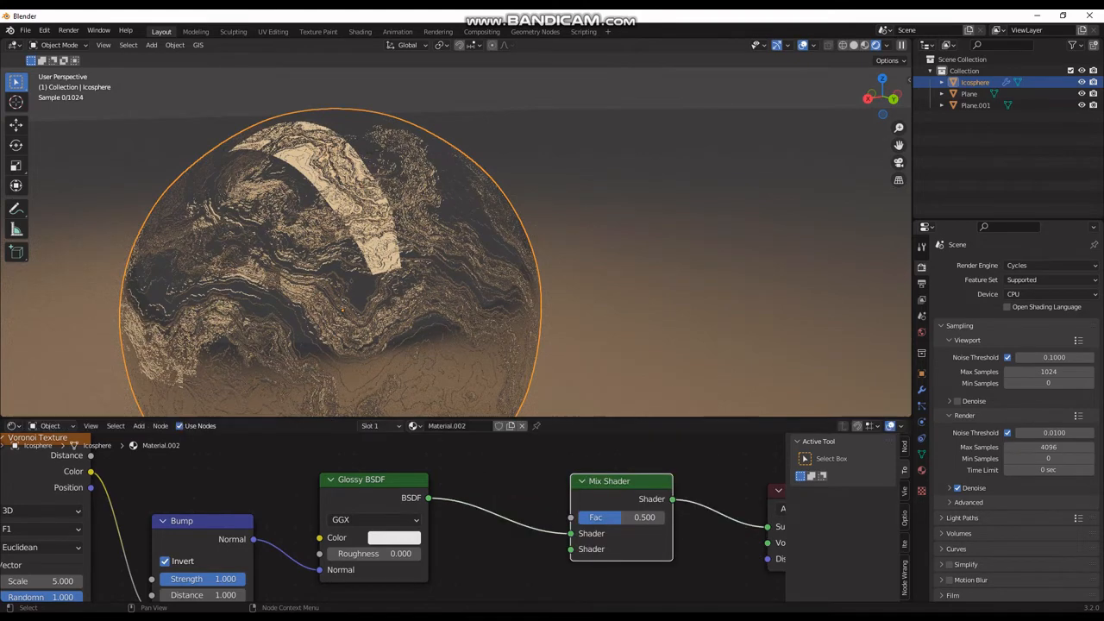
Step: Add a Glass BSDF below the Glossy BSDF and connect it to the Mix Shader's second Shader input
shift+middle_drag(583, 479, 557, 432)
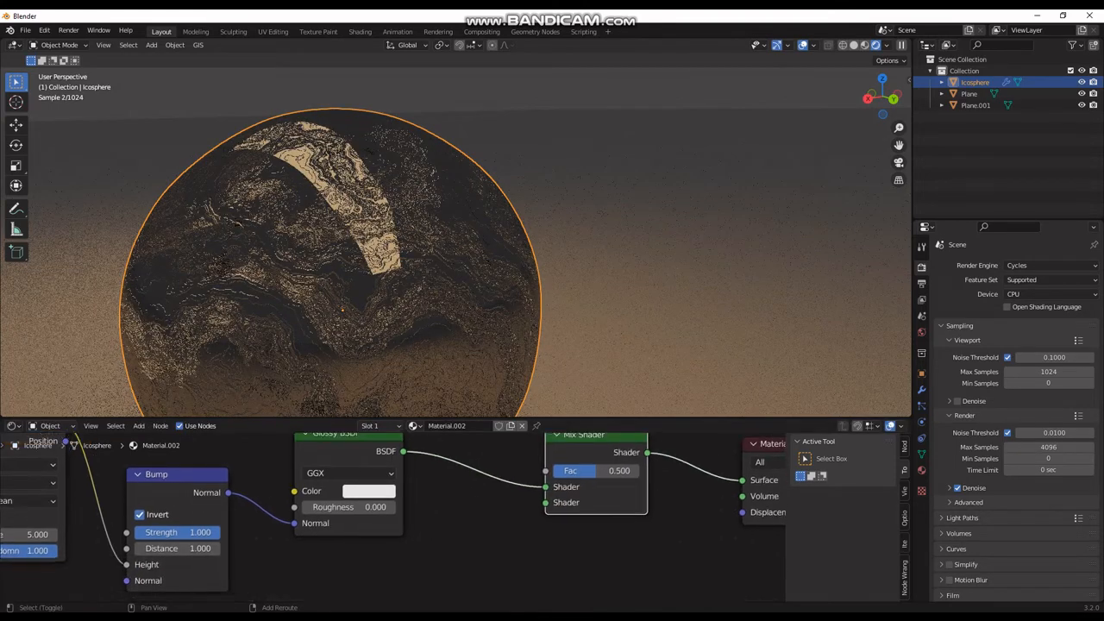
key(shift+a)
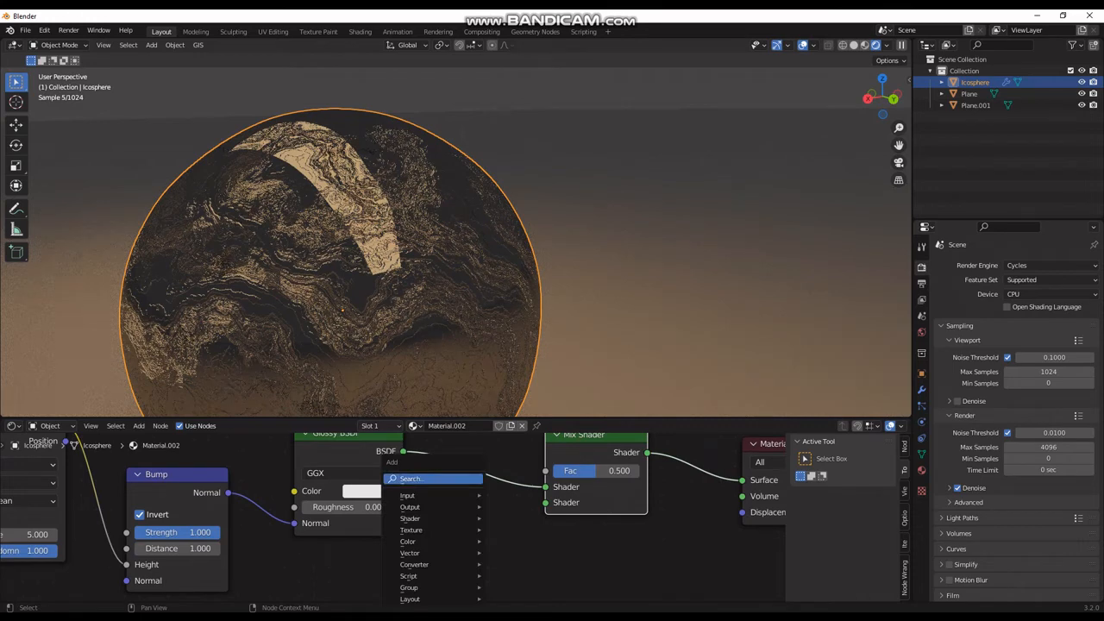
click(422, 478)
text(glass)
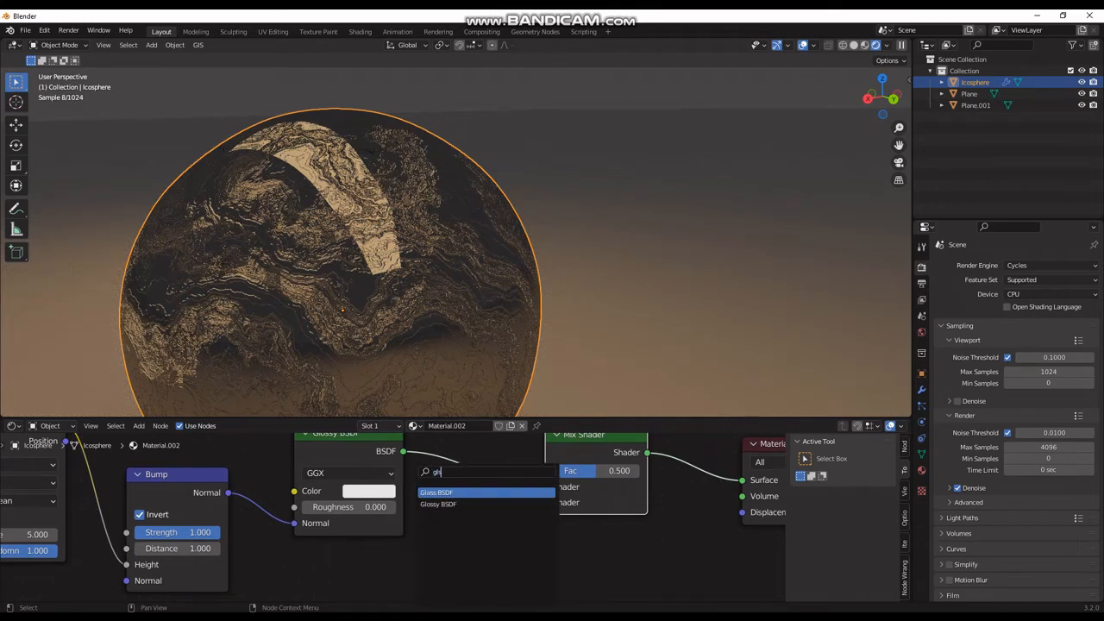
key(Return)
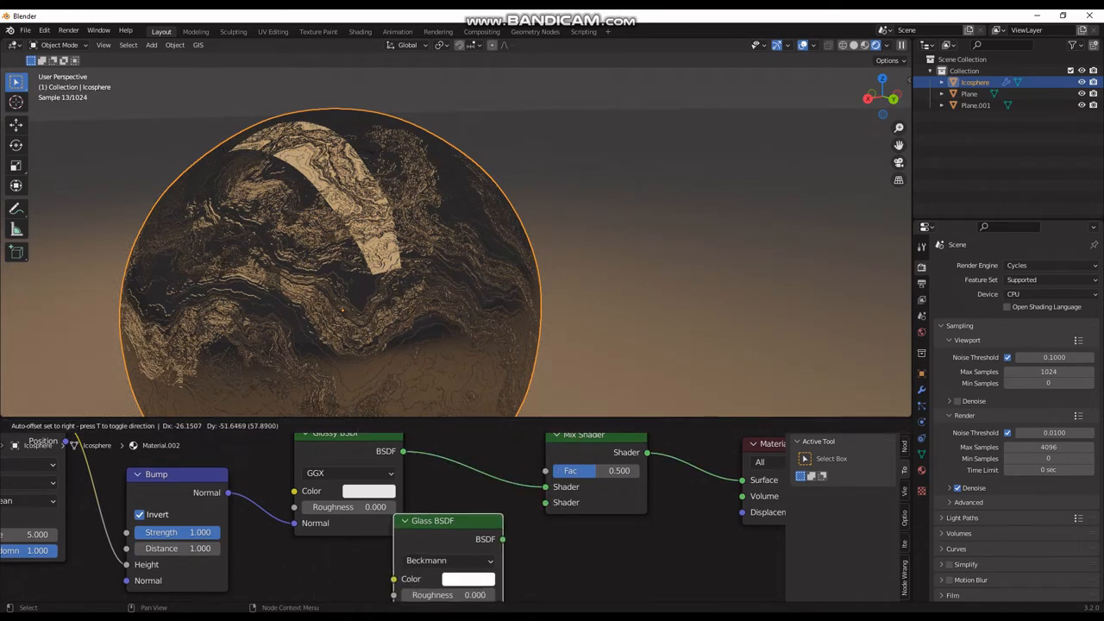
click(410, 553)
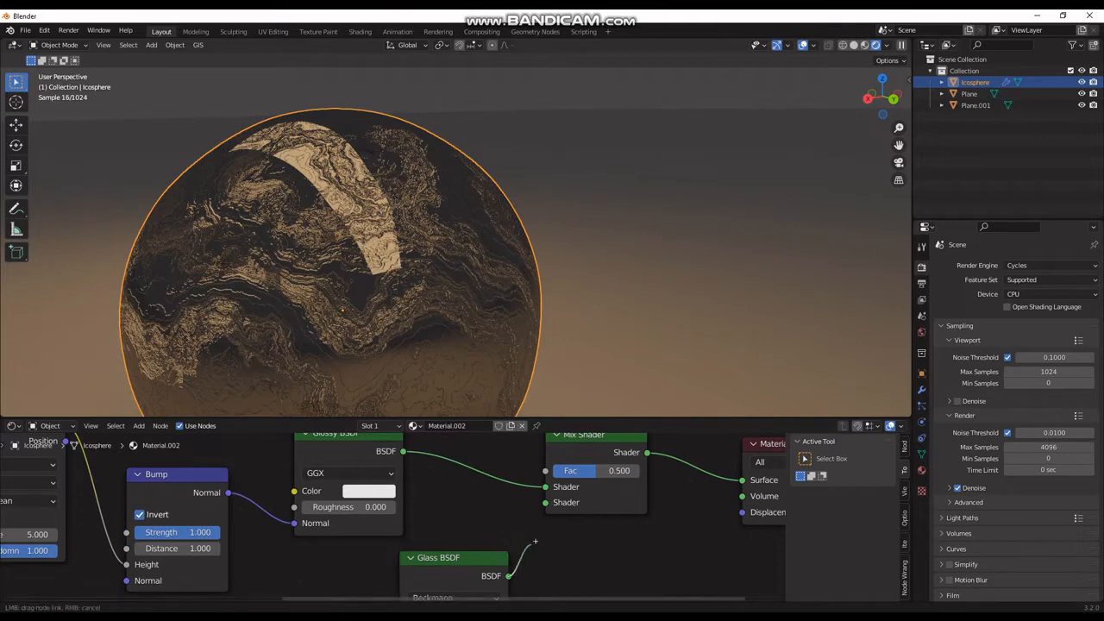
drag(541, 505, 546, 502)
Step: Move the Glass BSDF node slightly closer to the Bump node
middle_drag(363, 578, 469, 479)
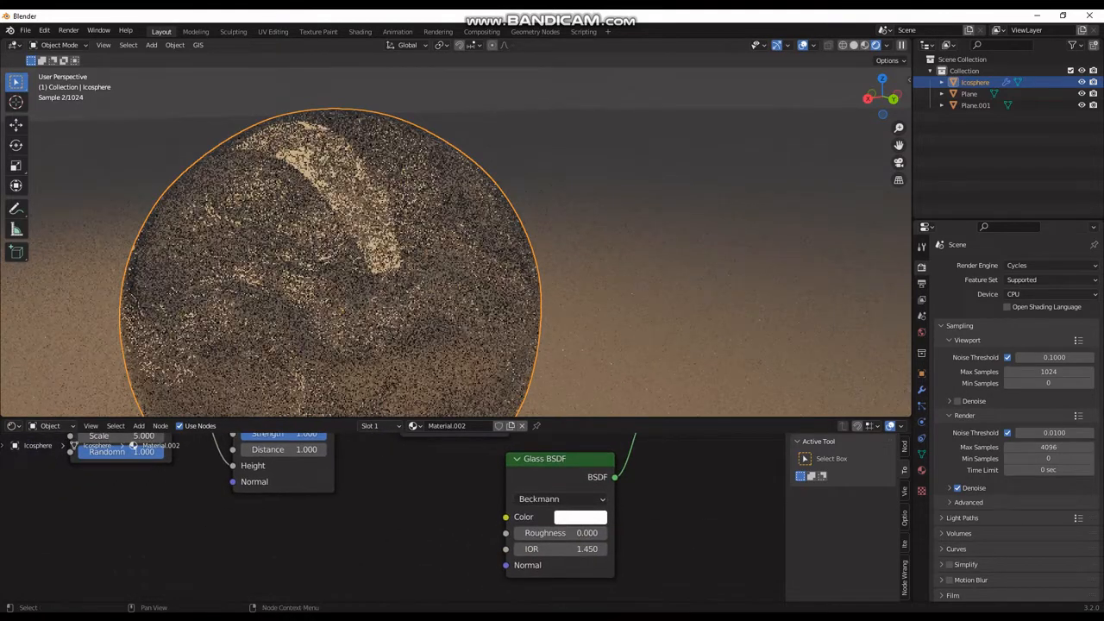
scroll(469, 479, up, 1)
scroll(414, 526, up, 1)
middle_drag(414, 526, 352, 544)
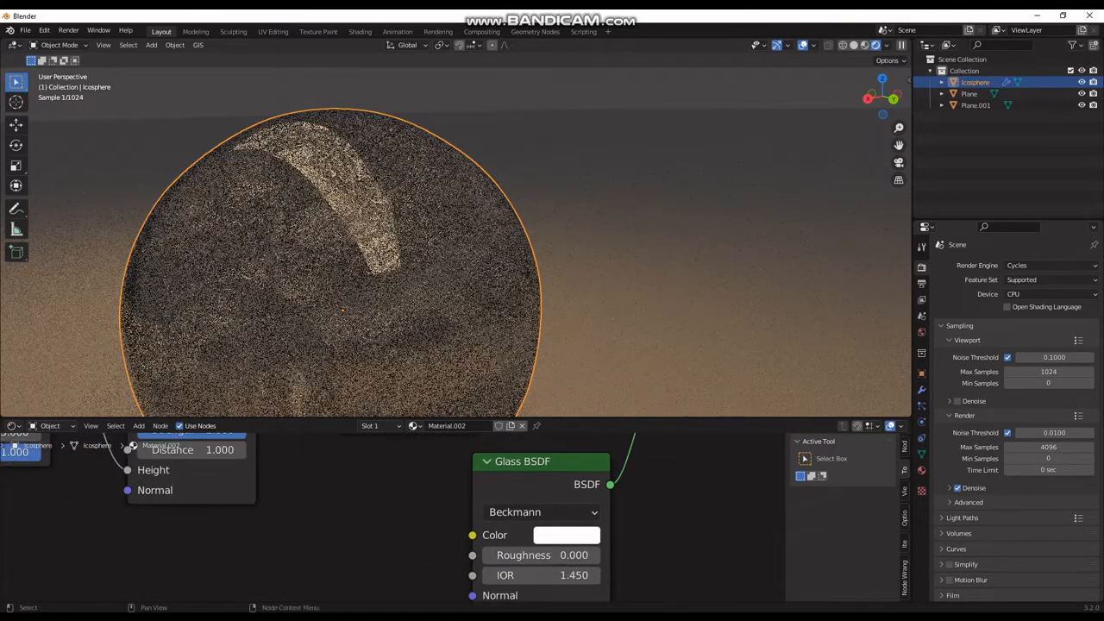
drag(535, 461, 467, 466)
middle_drag(466, 466, 486, 445)
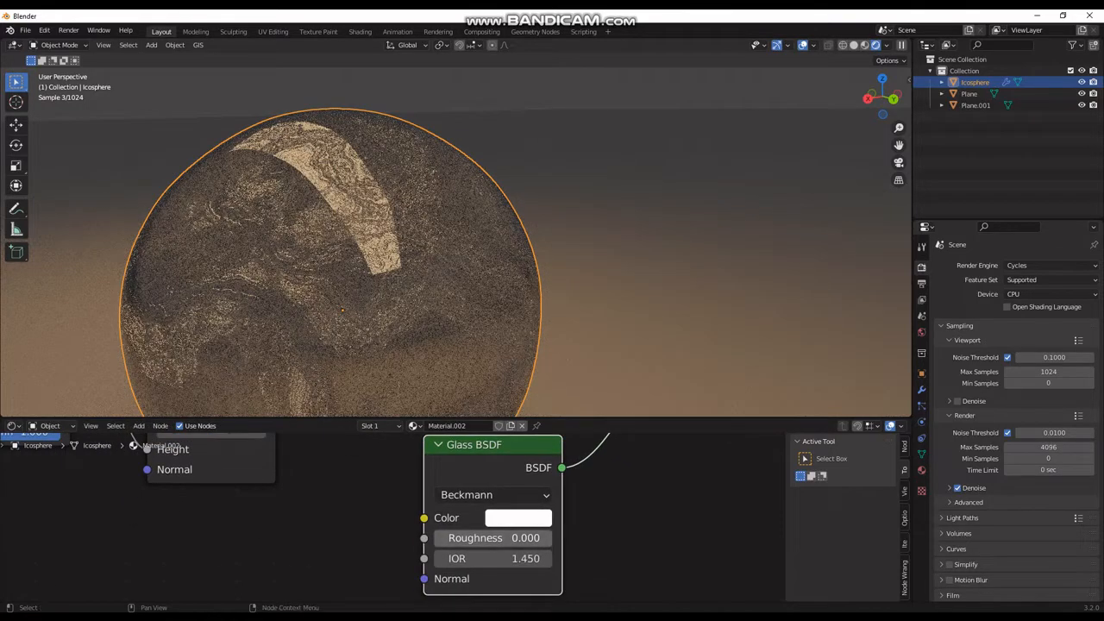
mouse_move(440, 538)
mouse_down()
mouse_move(552, 537)
mouse_move(434, 538)
mouse_up()
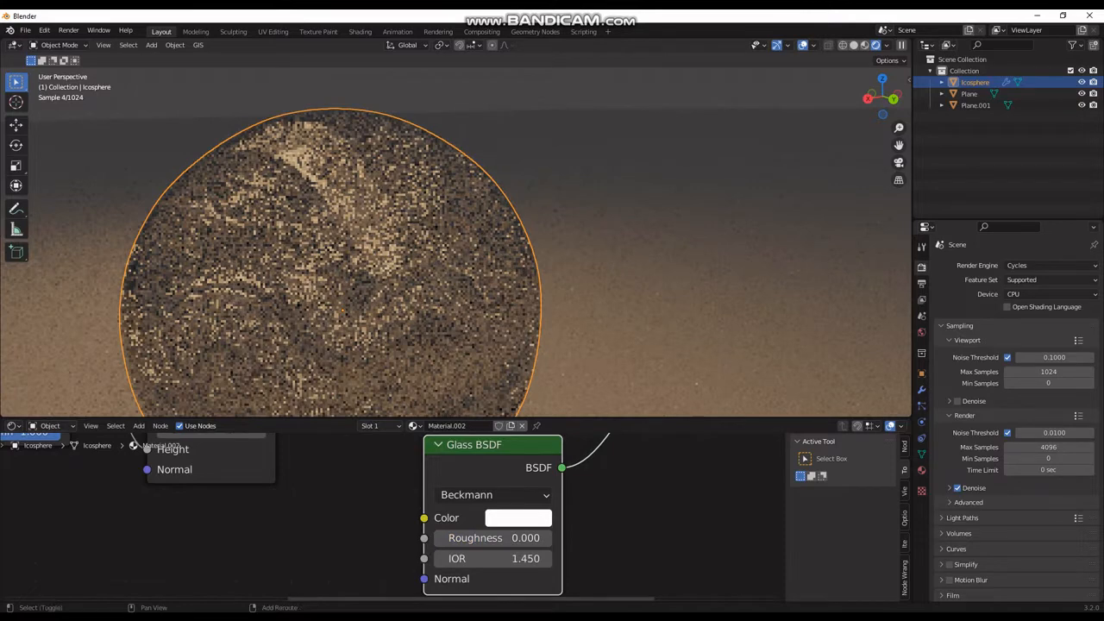
Step: Duplicate the Wave Texture, Magic Texture, Voronoi Texture and Bump nodes as a set below the originals
shift+middle_drag(434, 552, 653, 592)
scroll(615, 436, down, 7)
scroll(412, 490, down, 3)
drag(96, 515, 499, 532)
shift+middle_drag(498, 531, 479, 451)
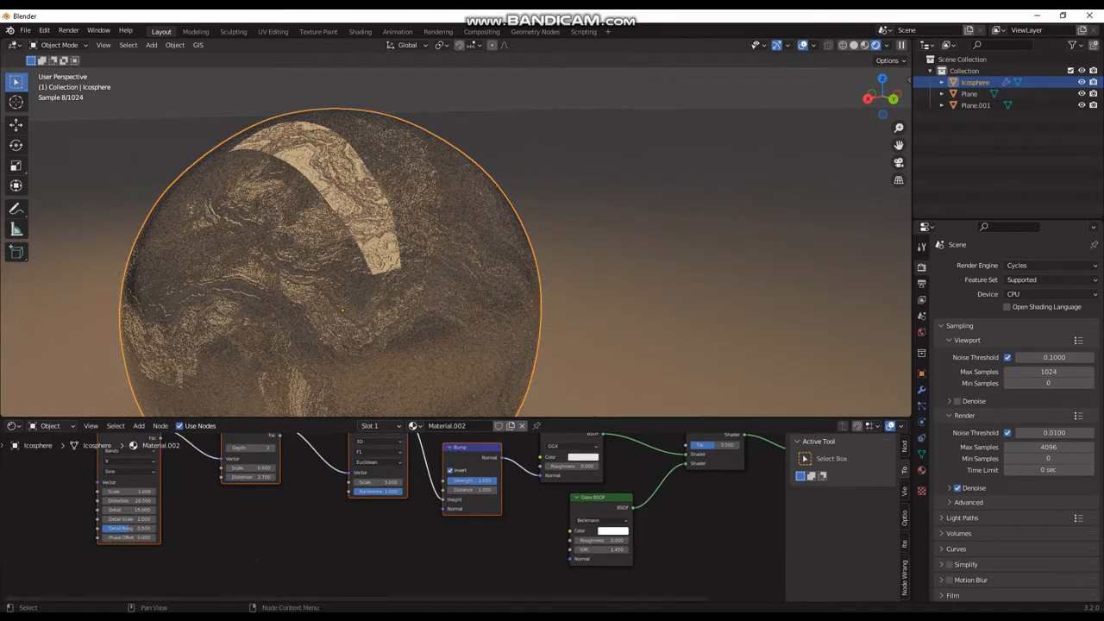
key(Home)
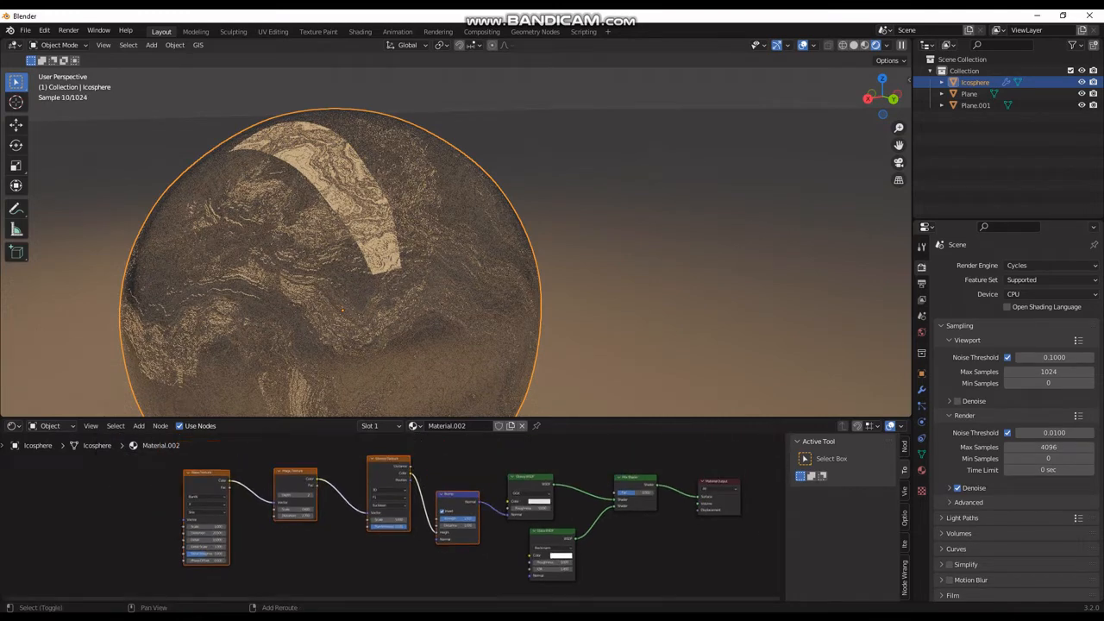
key(shift+d)
key(Return)
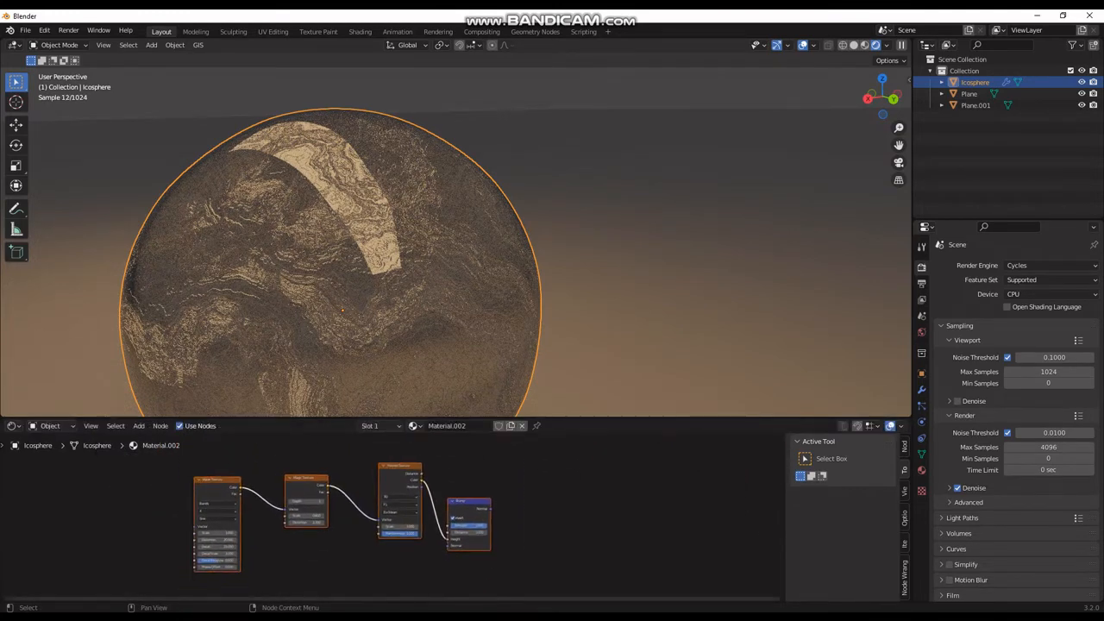
Step: Connect the duplicated Bump node's Normal output to the Glass BSDF's Normal input
middle_drag(552, 492, 477, 573)
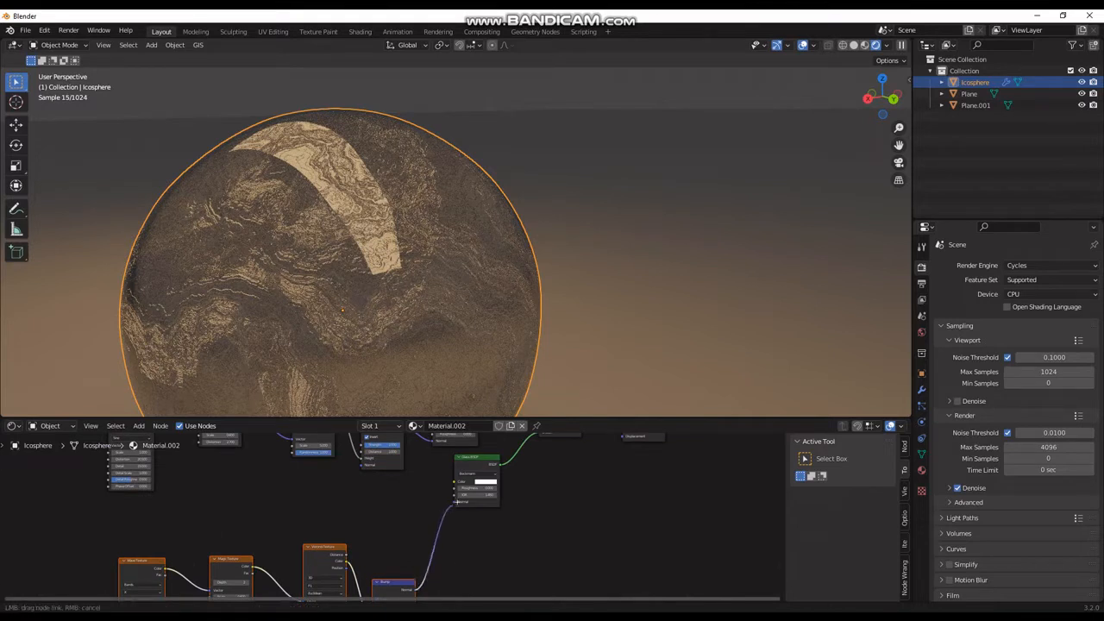
drag(458, 502, 453, 502)
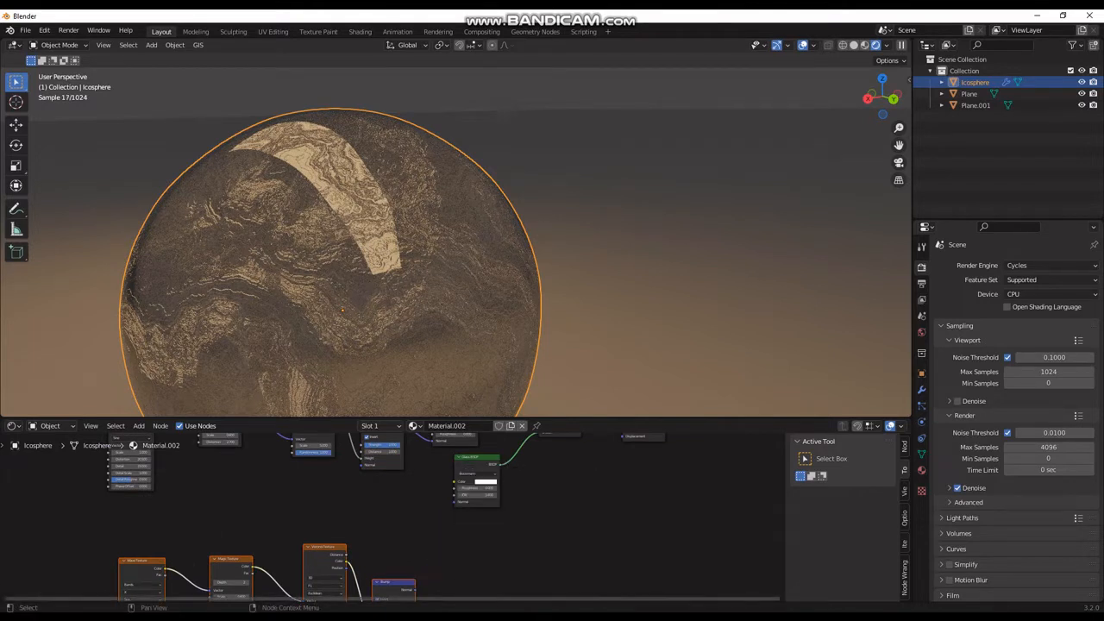
drag(416, 590, 427, 581)
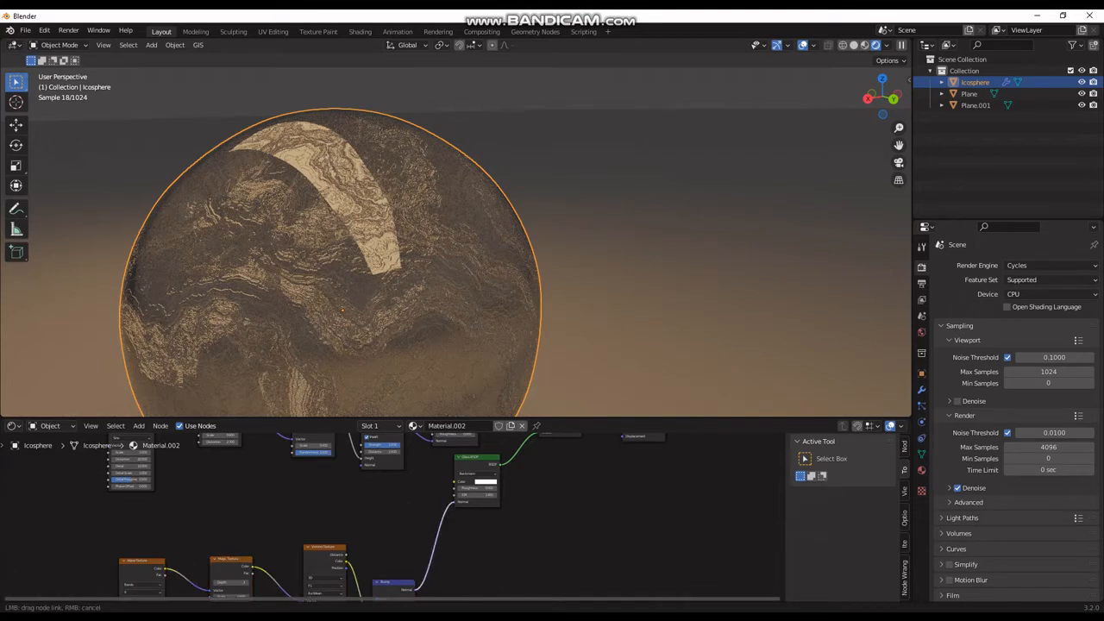
Step: Set the Scale of both the duplicated Voronoi Texture and the duplicated Magic Texture to 1
drag(454, 502, 454, 503)
middle_drag(518, 285, 559, 292)
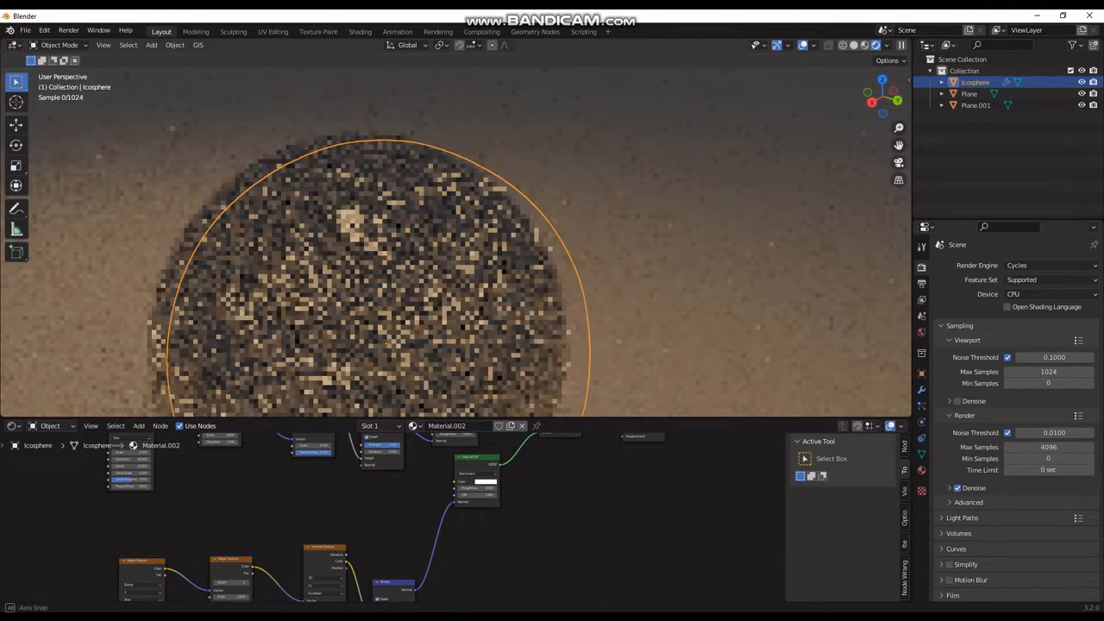
middle_drag(484, 552, 537, 495)
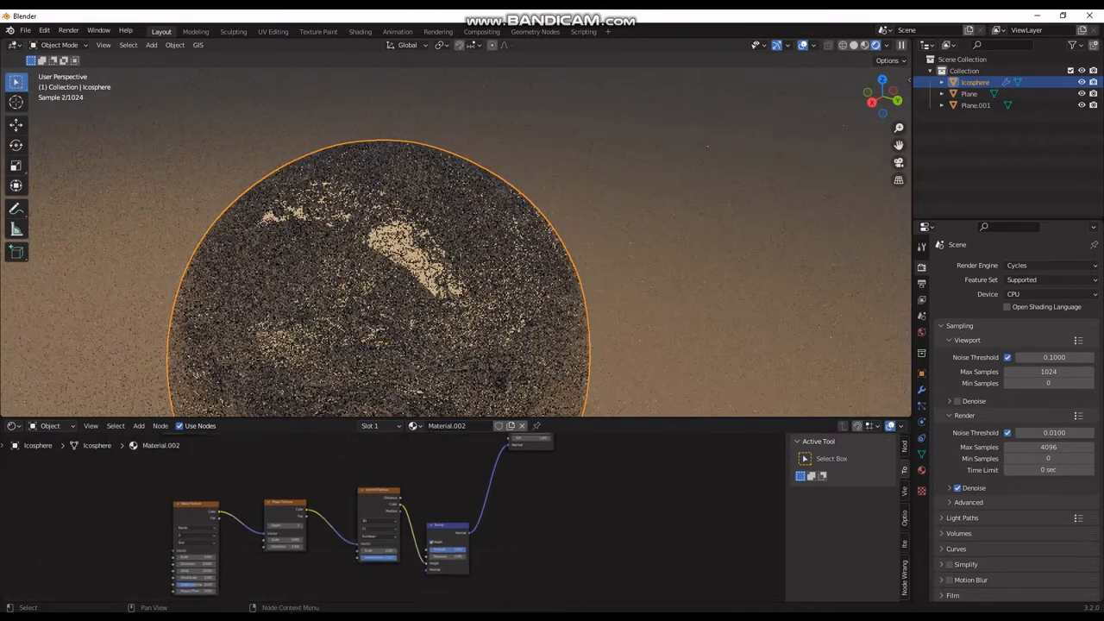
scroll(392, 517, up, 4)
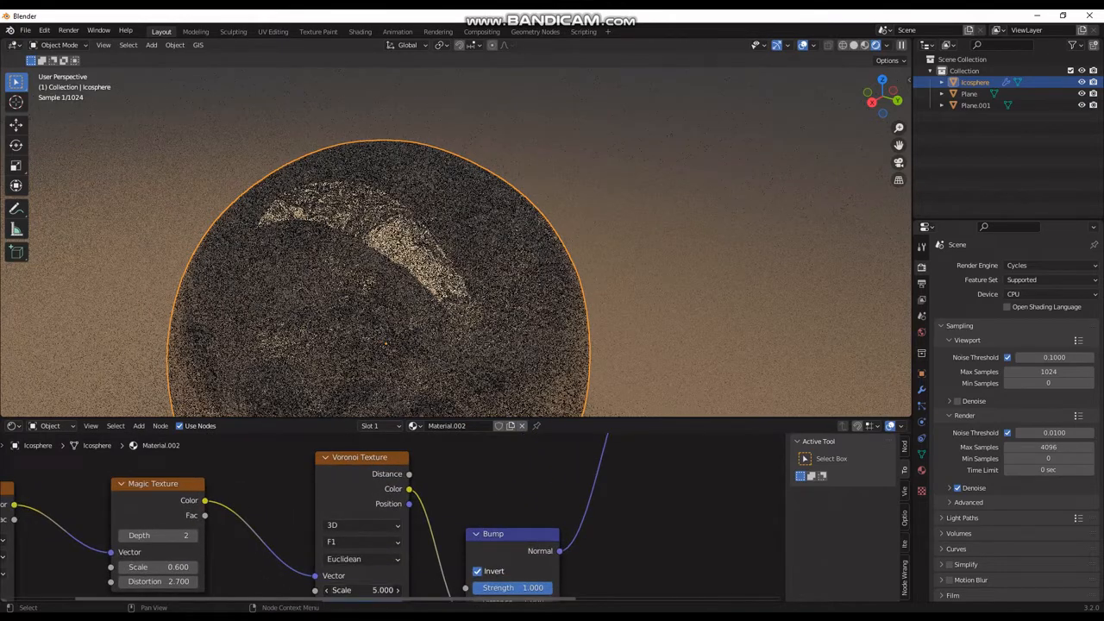
click(361, 591)
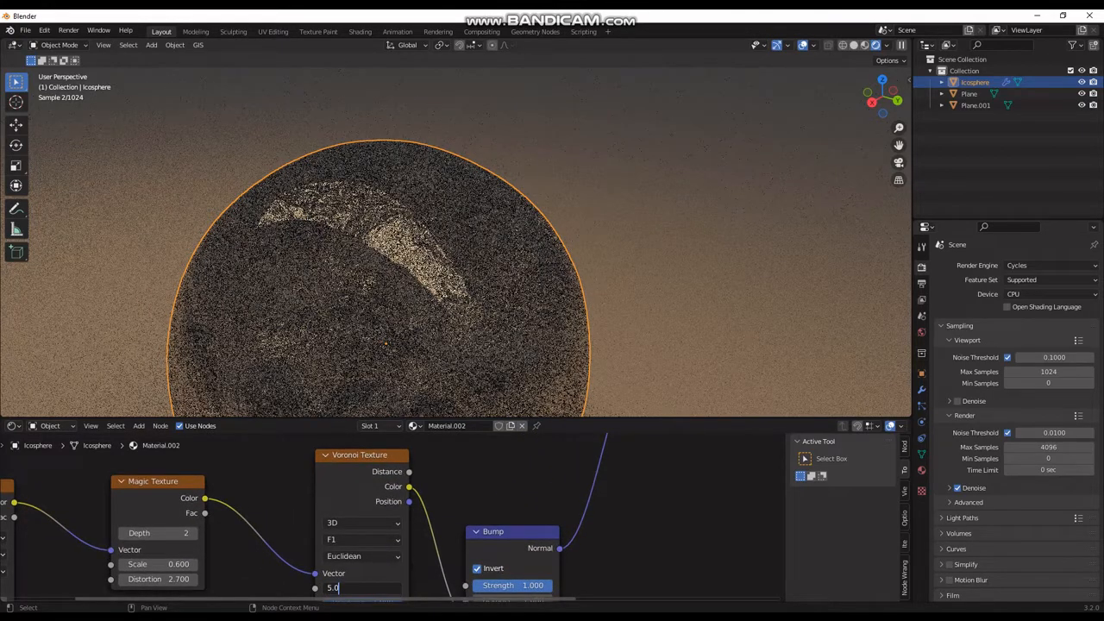
middle_drag(161, 564, 248, 533)
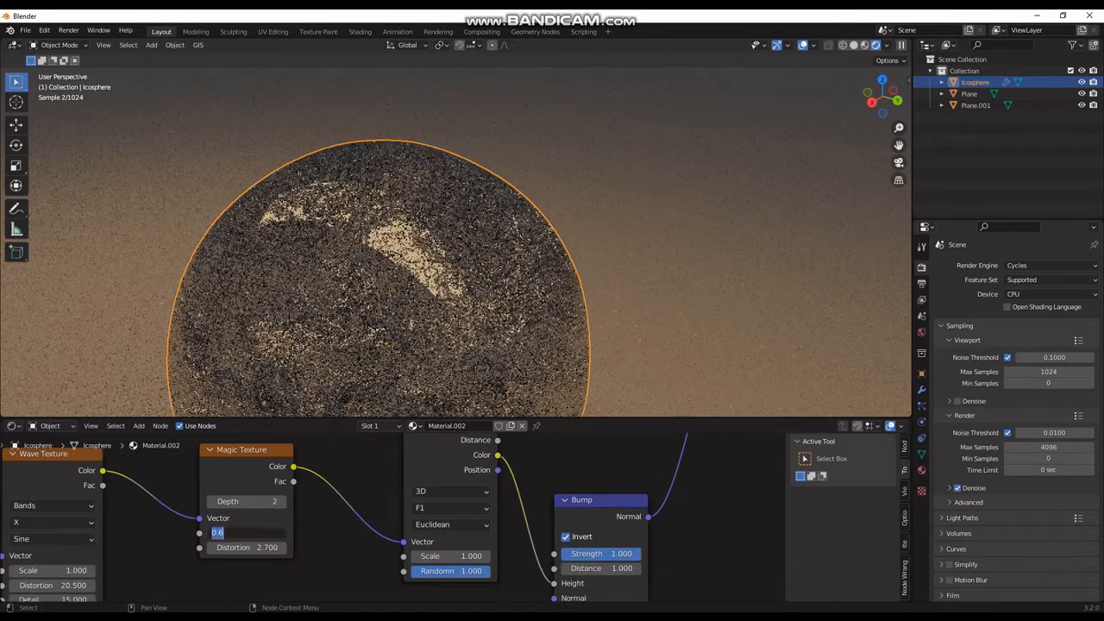
text(1)
key(Return)
shift+middle_drag(247, 547, 372, 503)
shift+middle_drag(177, 509, 204, 593)
key(ctrl+z)
key(ctrl+z)
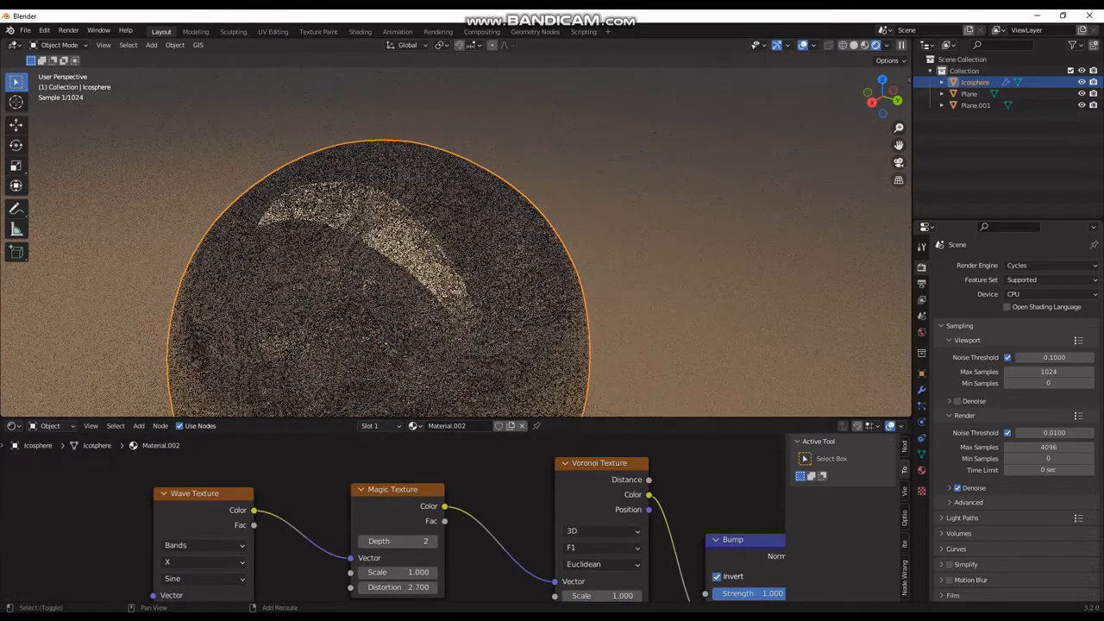
Step: Set the original Voronoi Texture's Scale to -0.6 and turn off Invert on the Bump node feeding the Glossy BSDF
shift+middle_drag(427, 542, 283, 518)
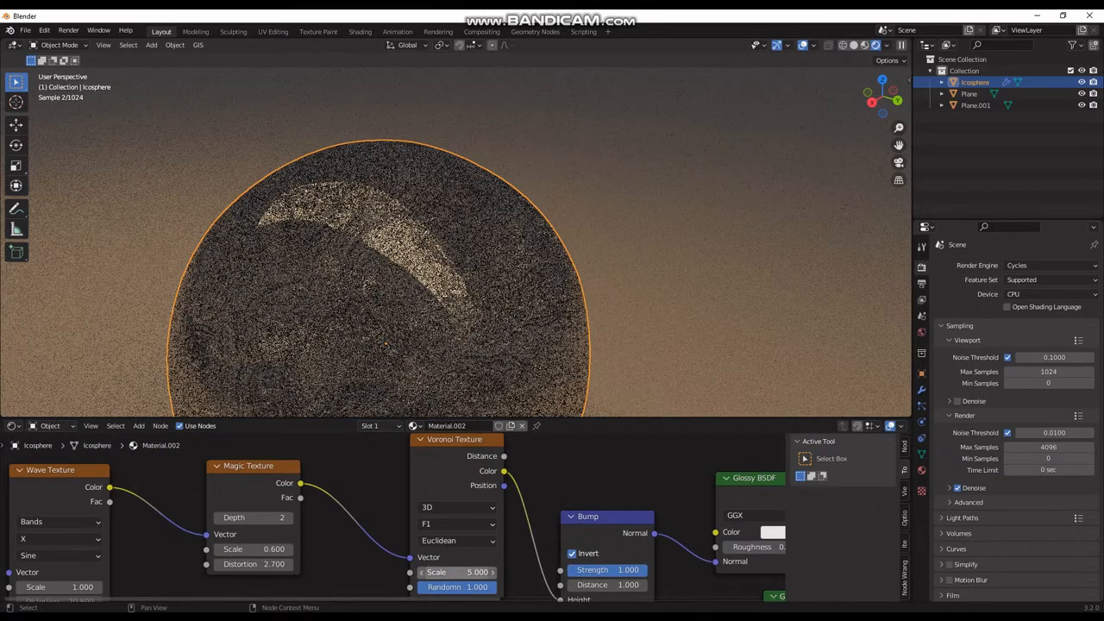
text(1)
key(Return)
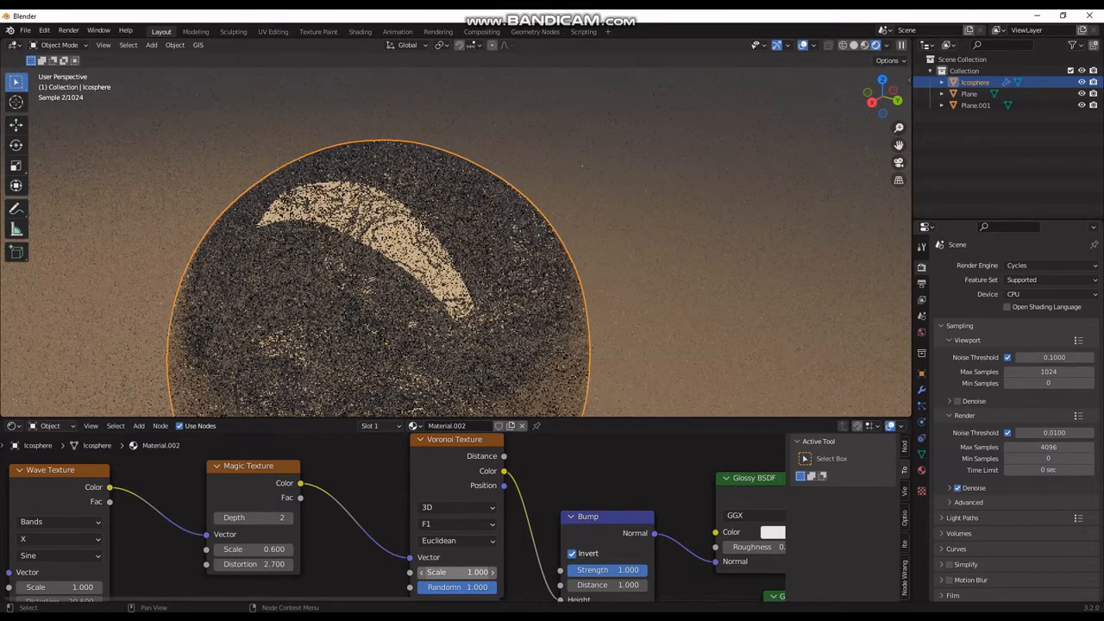
drag(457, 572, 414, 572)
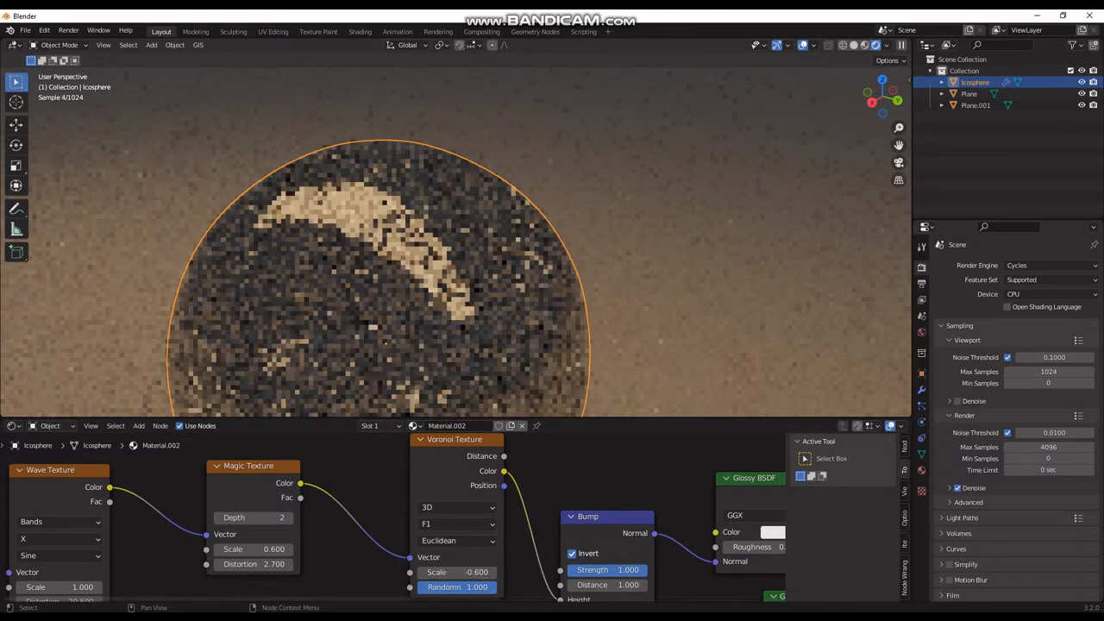
middle_drag(608, 585, 477, 585)
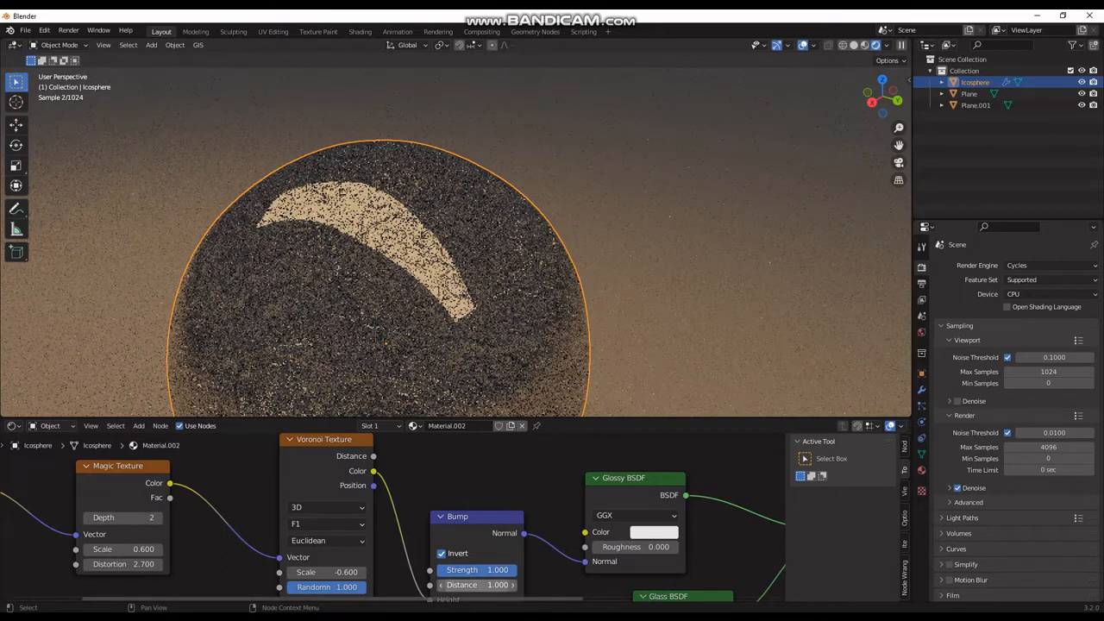
click(441, 553)
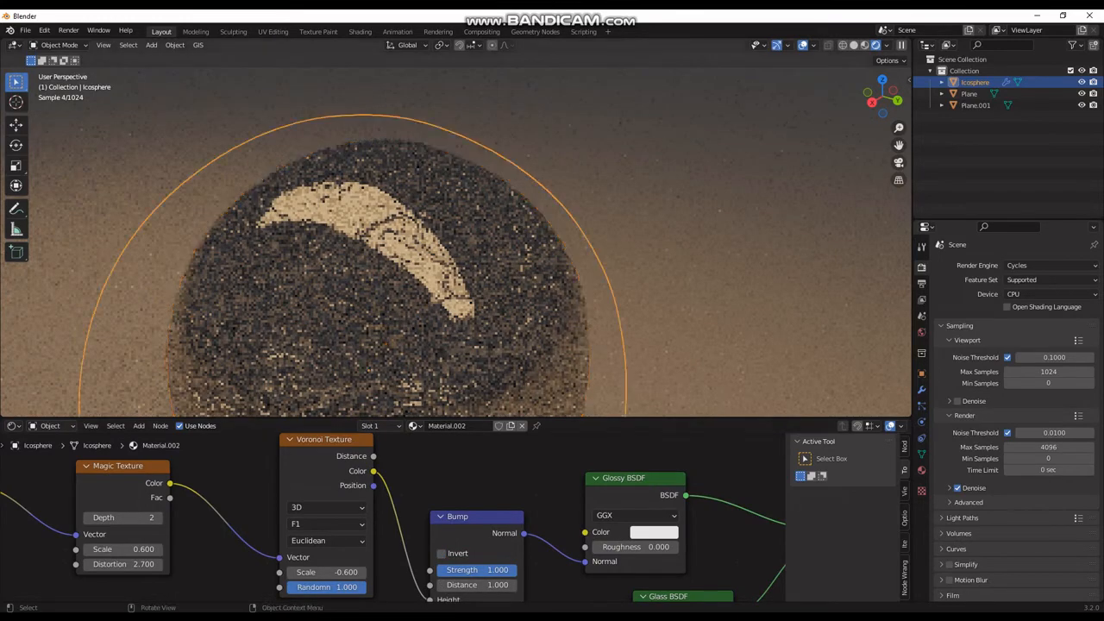
Step: Delete the original Magic Texture and connect the Wave Texture's Color directly to the Voronoi Texture's Vector input
scroll(456, 241, up, 5)
middle_drag(393, 518, 549, 534)
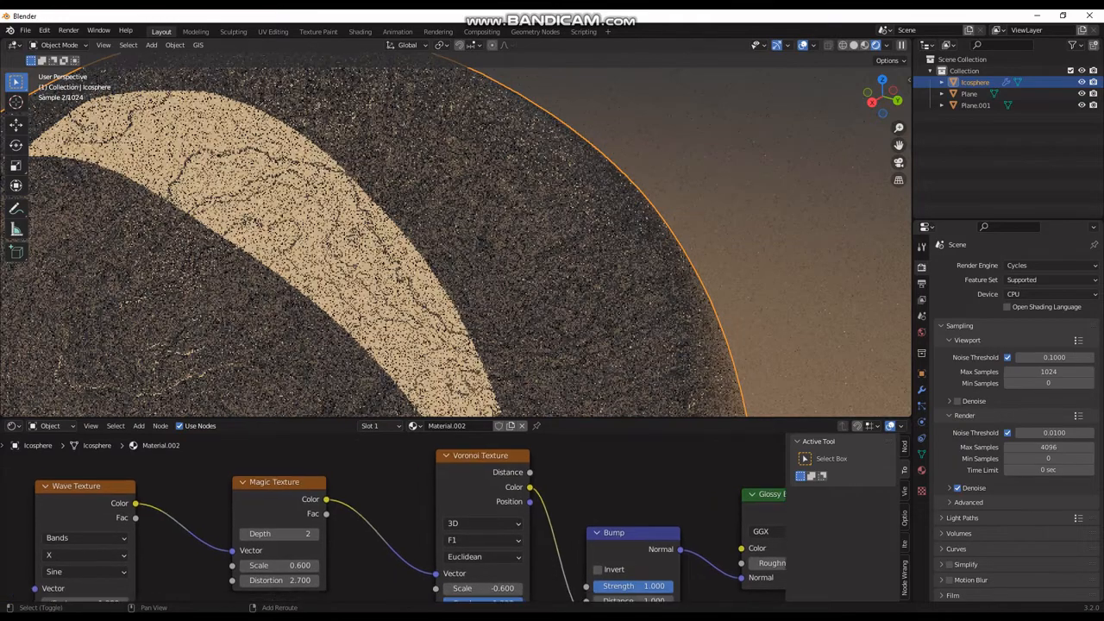
key(x)
drag(136, 503, 159, 500)
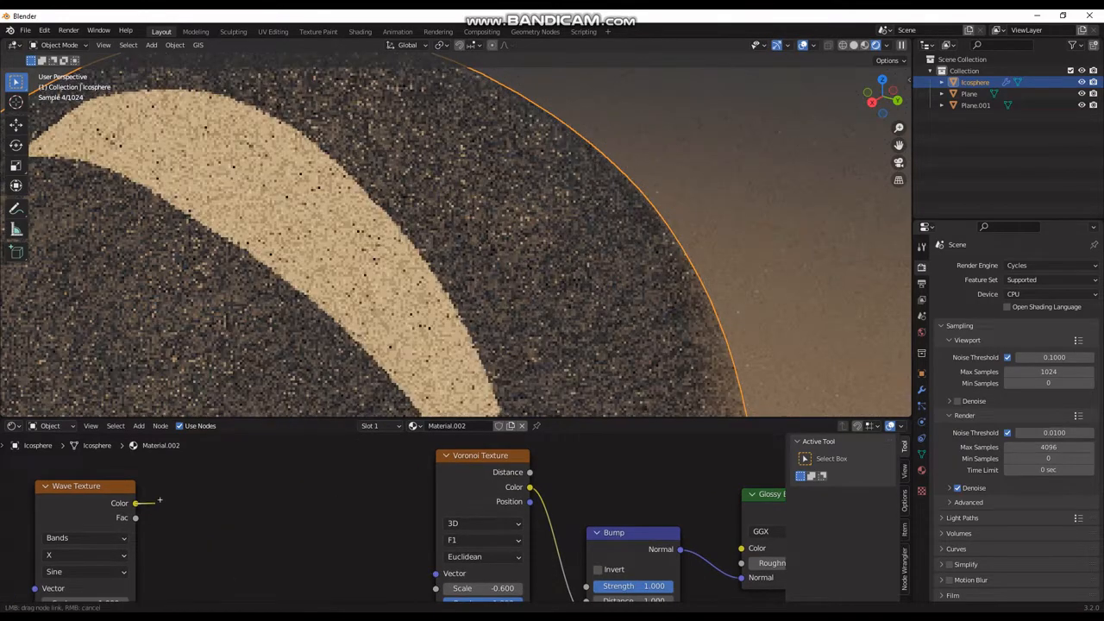
drag(435, 573, 436, 573)
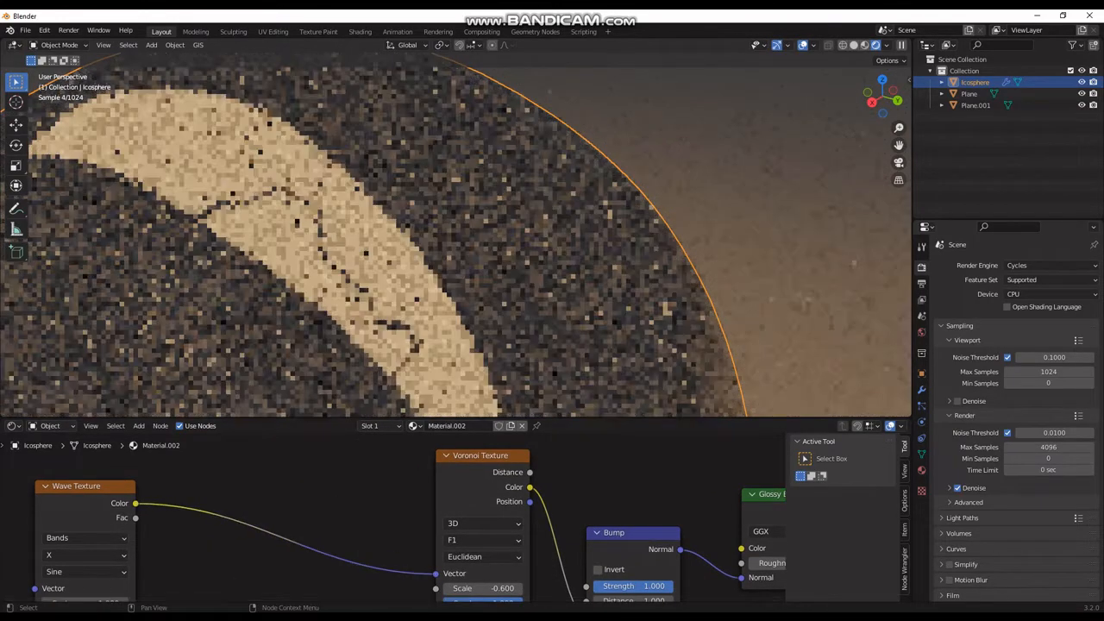
Step: Move the Voronoi Texture node closer to the Wave Texture node
scroll(432, 359, down, 6)
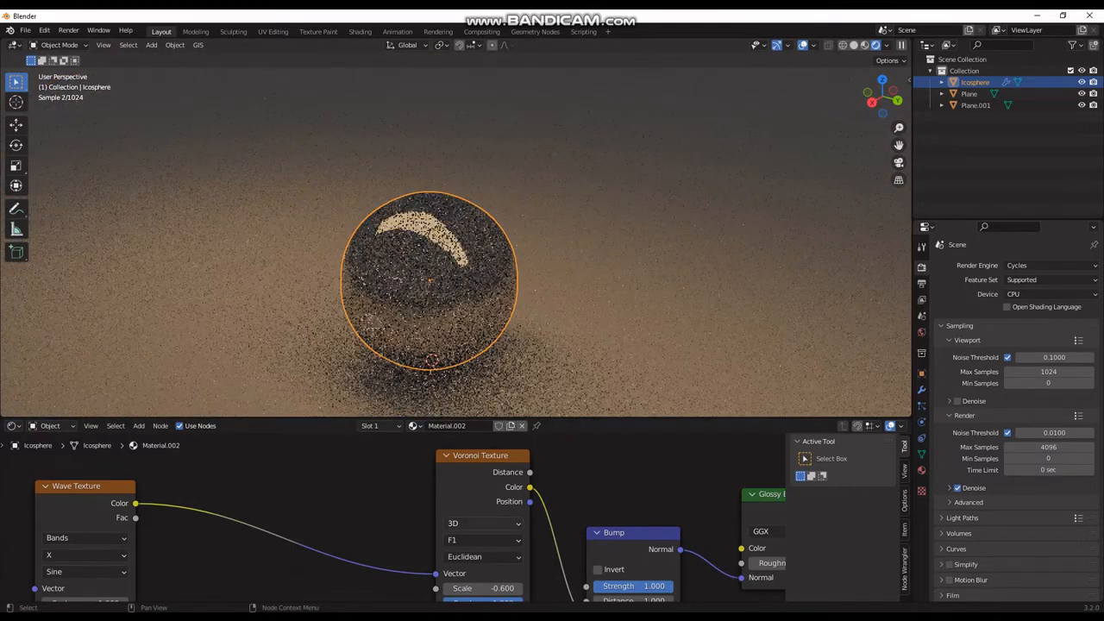
key(g)
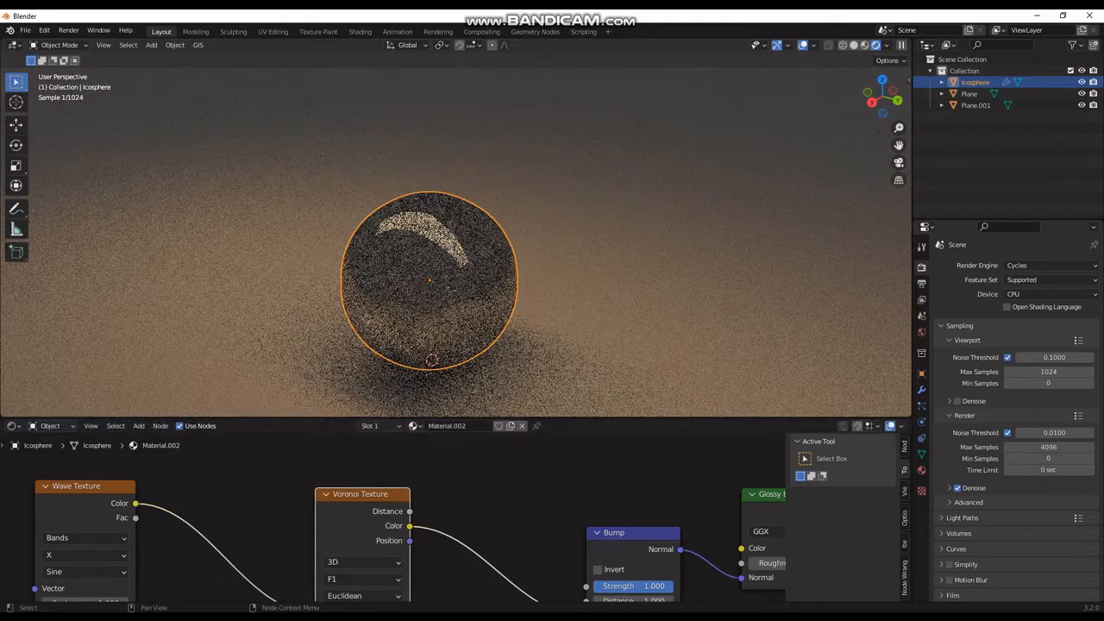
middle_drag(518, 552, 344, 470)
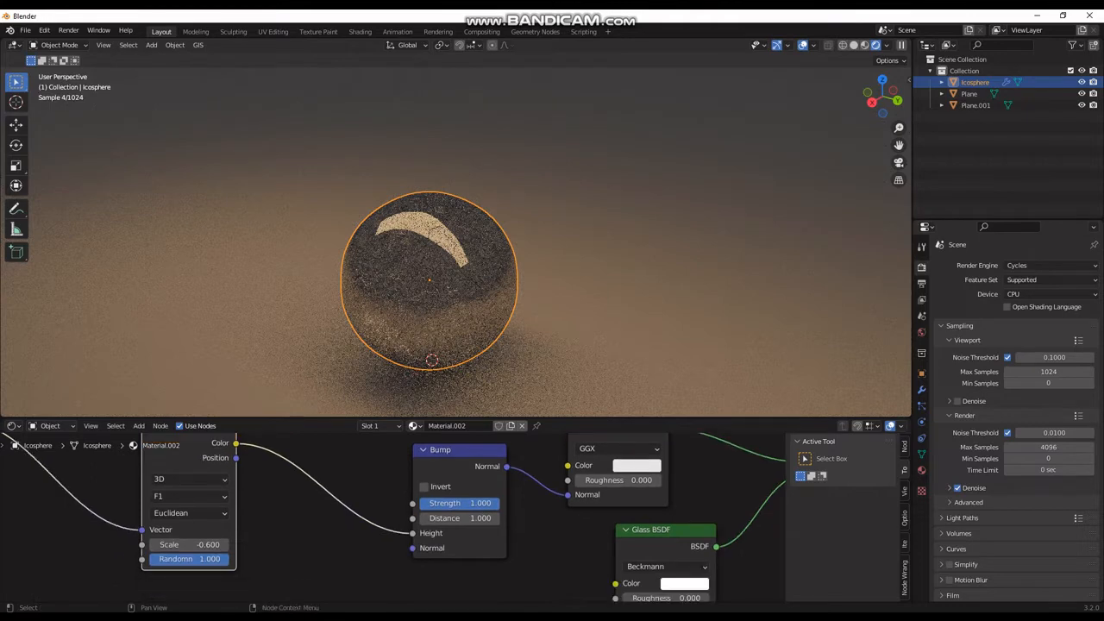
Step: Delete the duplicated Wave, Magic, Voronoi and Bump nodes together with the Glass BSDF
scroll(456, 229, up, 2)
scroll(387, 406, up, 1)
middle_drag(475, 527, 457, 431)
scroll(398, 521, down, 8)
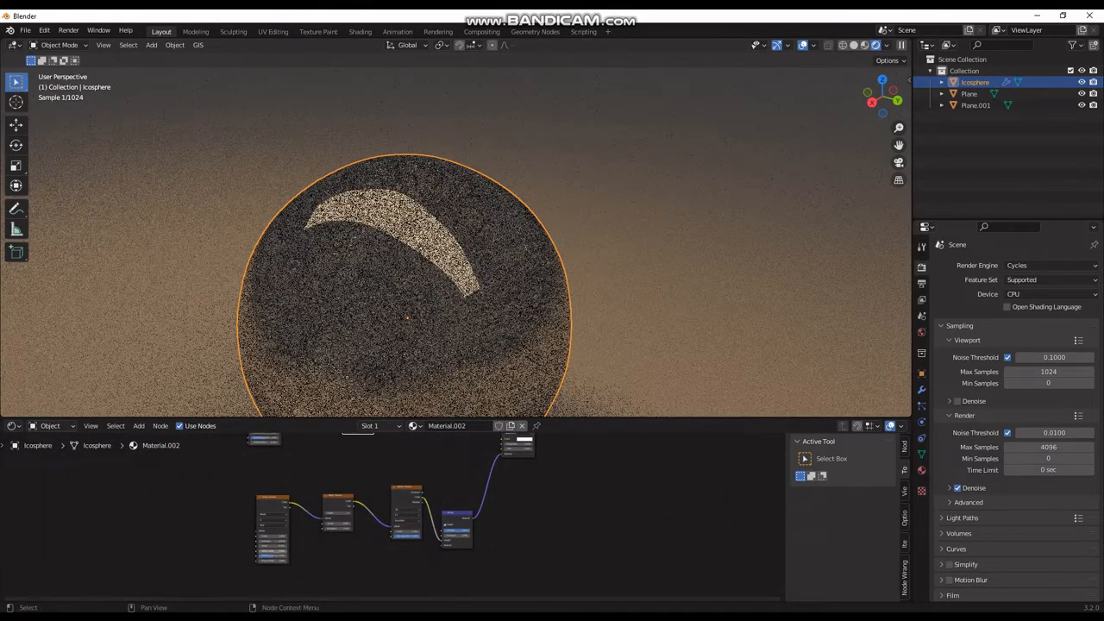
drag(155, 514, 538, 572)
key(x)
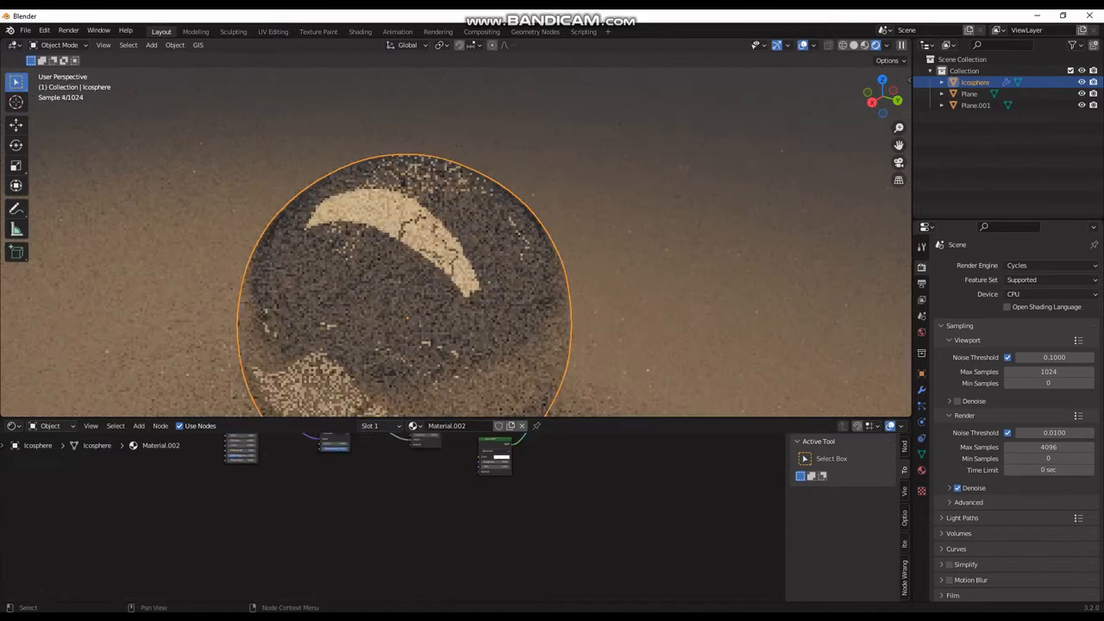
key(ctrl+z)
Step: Set the Voronoi Texture's Scale to 7.3
scroll(395, 509, up, 3)
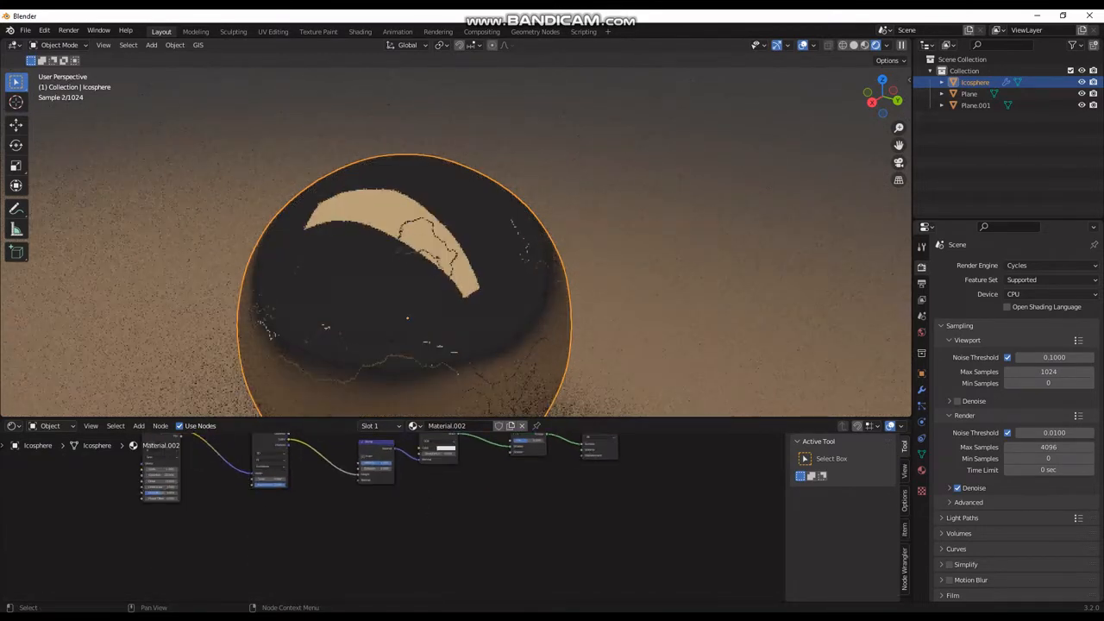
scroll(456, 258, up, 1)
scroll(395, 509, up, 2)
shift+middle_drag(395, 483, 382, 518)
scroll(263, 483, up, 5)
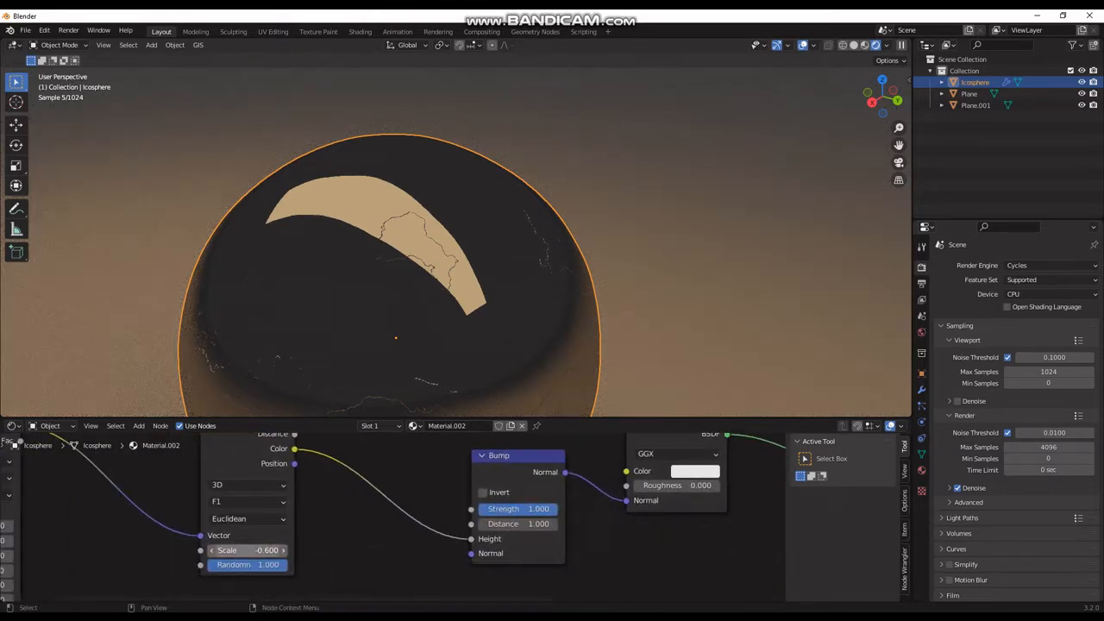
drag(248, 551, 315, 551)
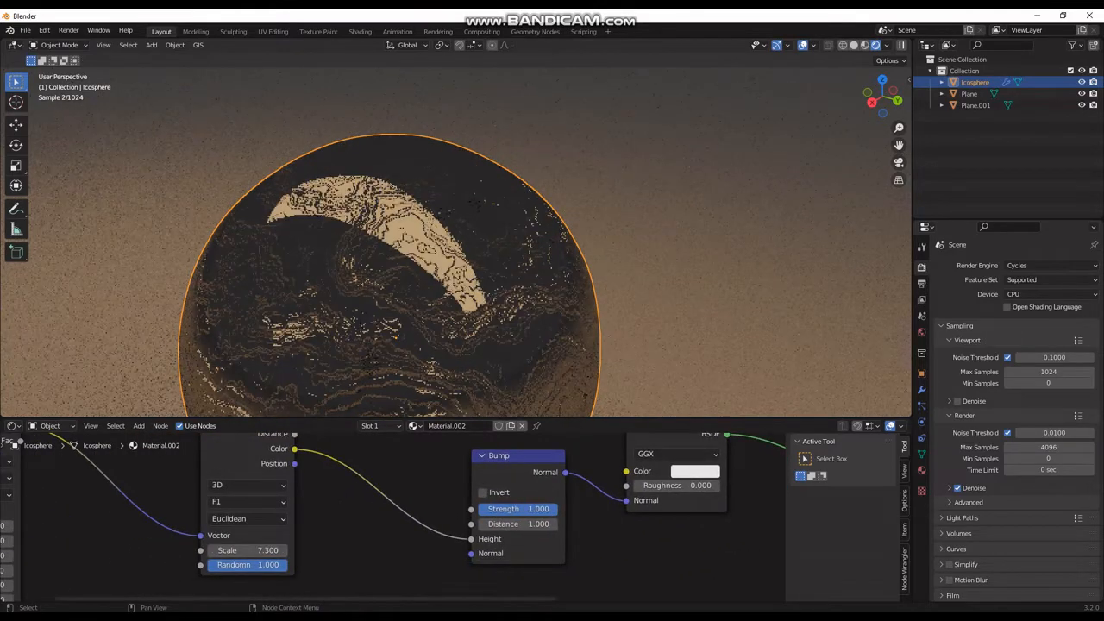
Step: Set the Wave Texture's Distortion to 31.3 and its Detail Scale to 0.5
middle_drag(108, 559, 509, 548)
scroll(380, 553, up, 2)
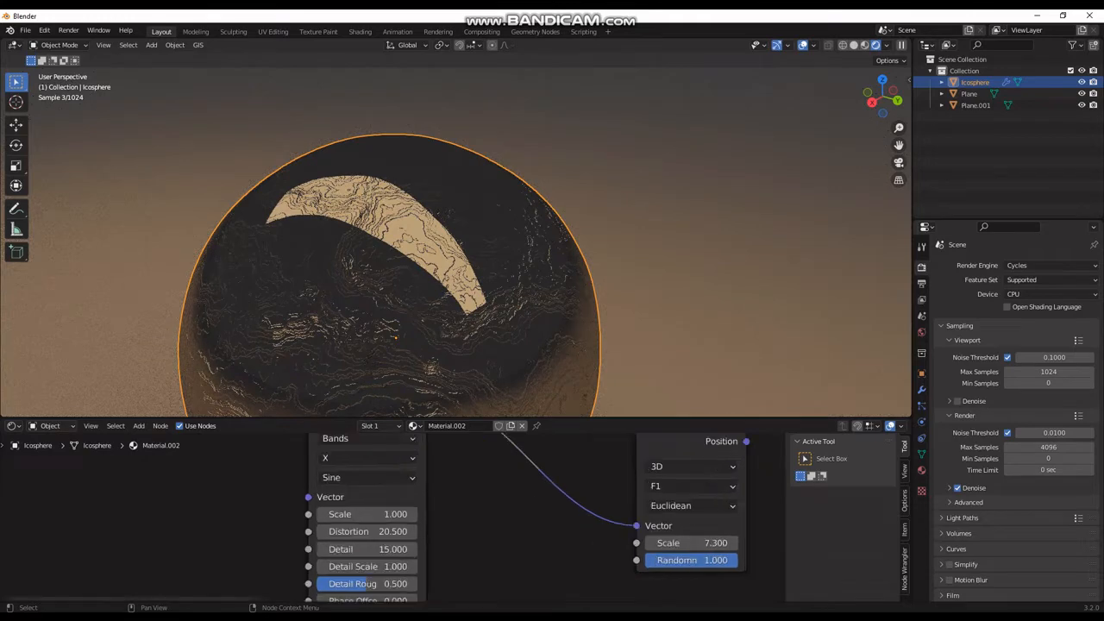
click(410, 529)
drag(381, 518, 465, 517)
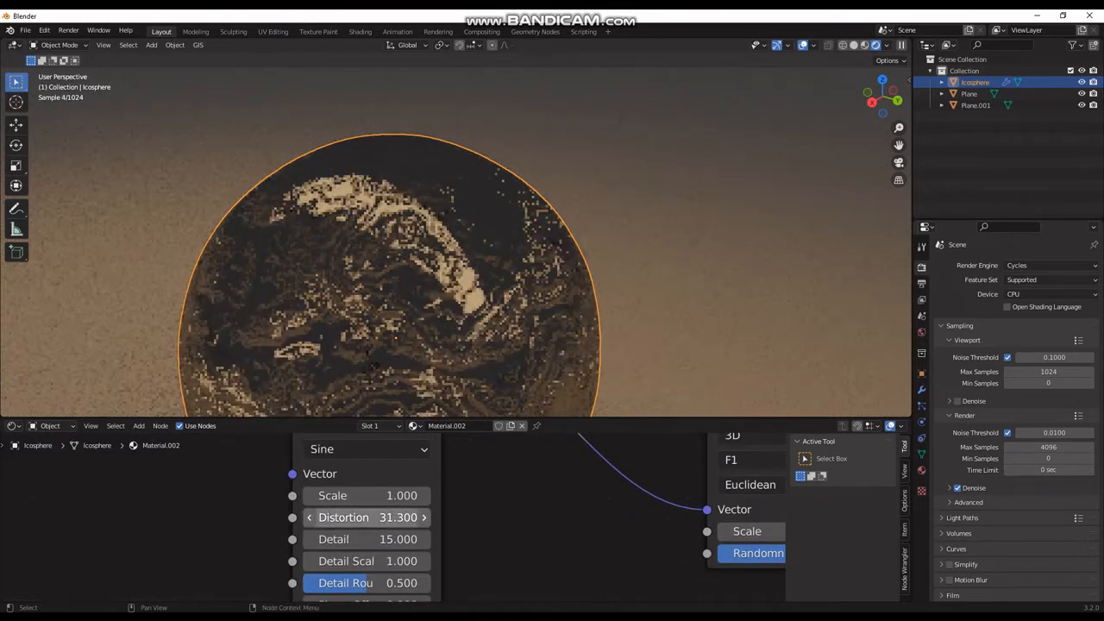
middle_drag(388, 583, 430, 543)
mouse_move(388, 520)
mouse_down()
mouse_move(449, 520)
mouse_move(373, 520)
mouse_move(384, 520)
mouse_up()
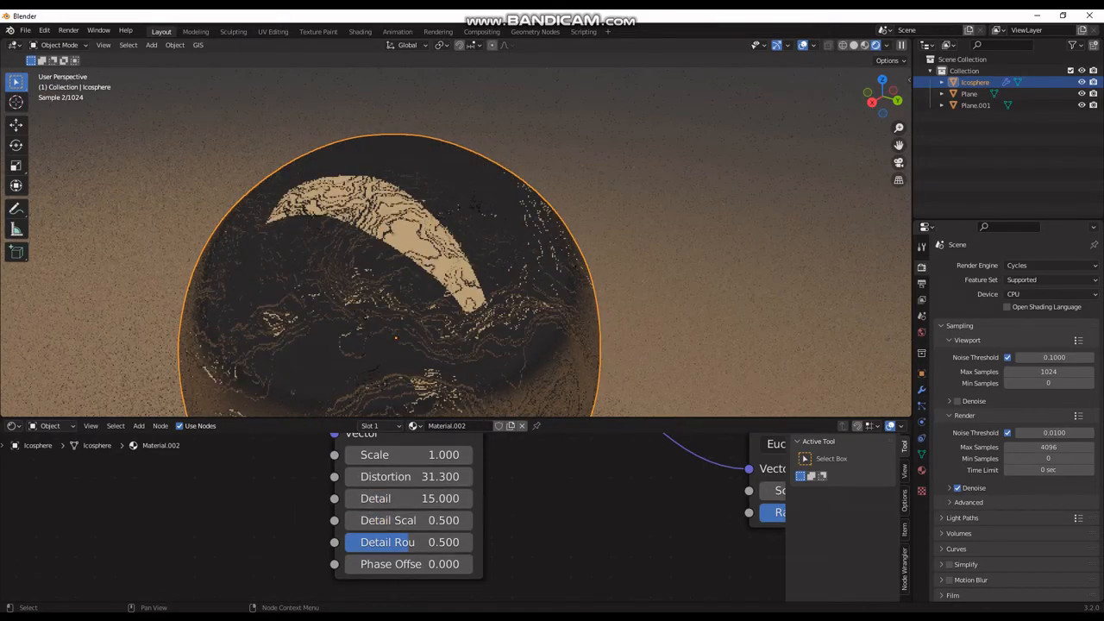
Step: Set the Wave Texture's Detail Roughness to 0 and its Scale to 4.5
scroll(456, 239, up, 3)
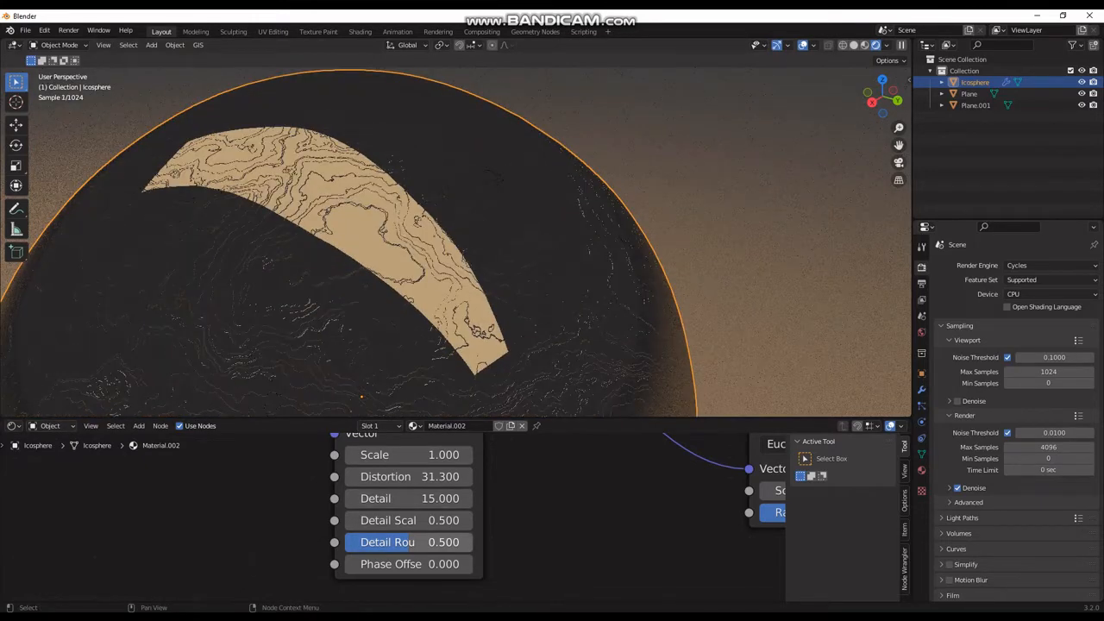
drag(409, 542, 345, 541)
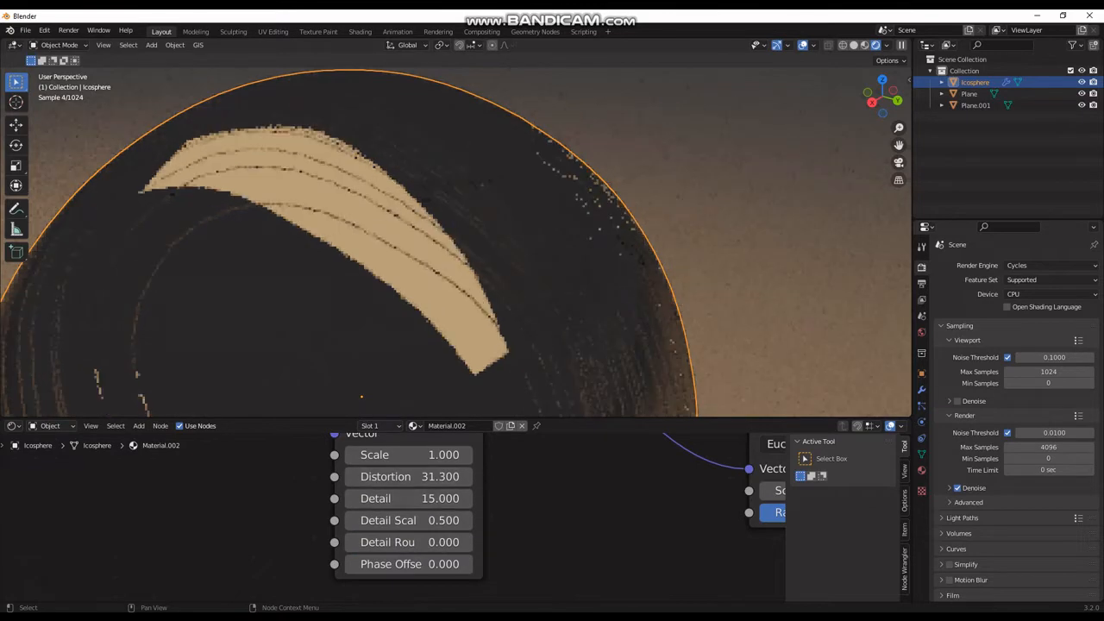
drag(409, 455, 470, 454)
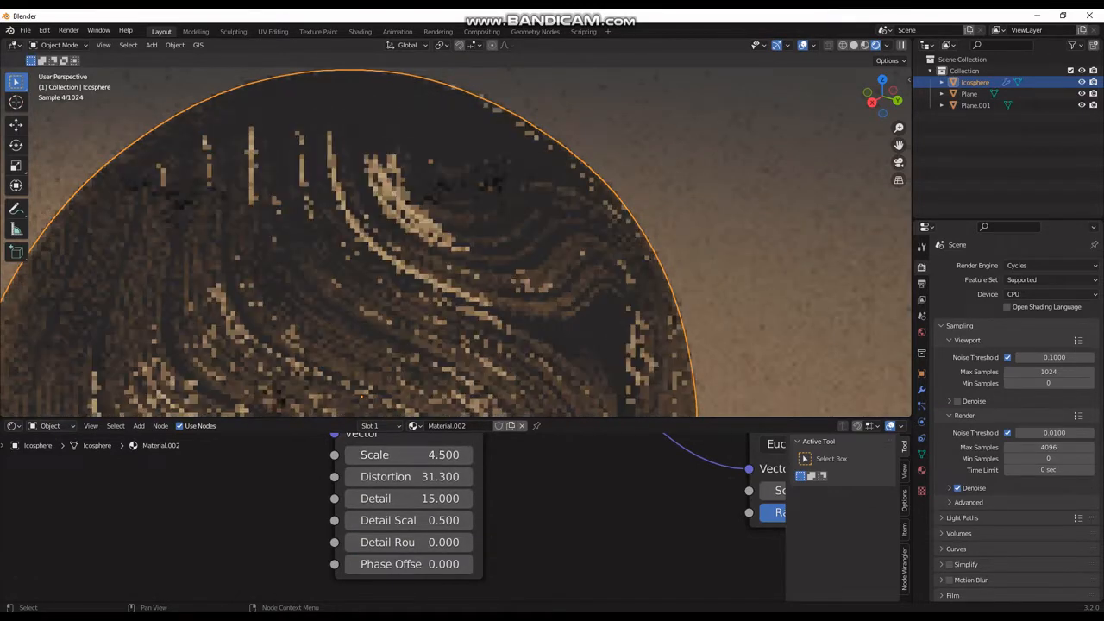
Step: Insert a Magic Texture on the link between the Voronoi Texture and the Bump node, and space the Voronoi node farther from it
middle_drag(604, 488, 100, 578)
scroll(329, 518, down, 4)
drag(503, 567, 377, 484)
text(magic)
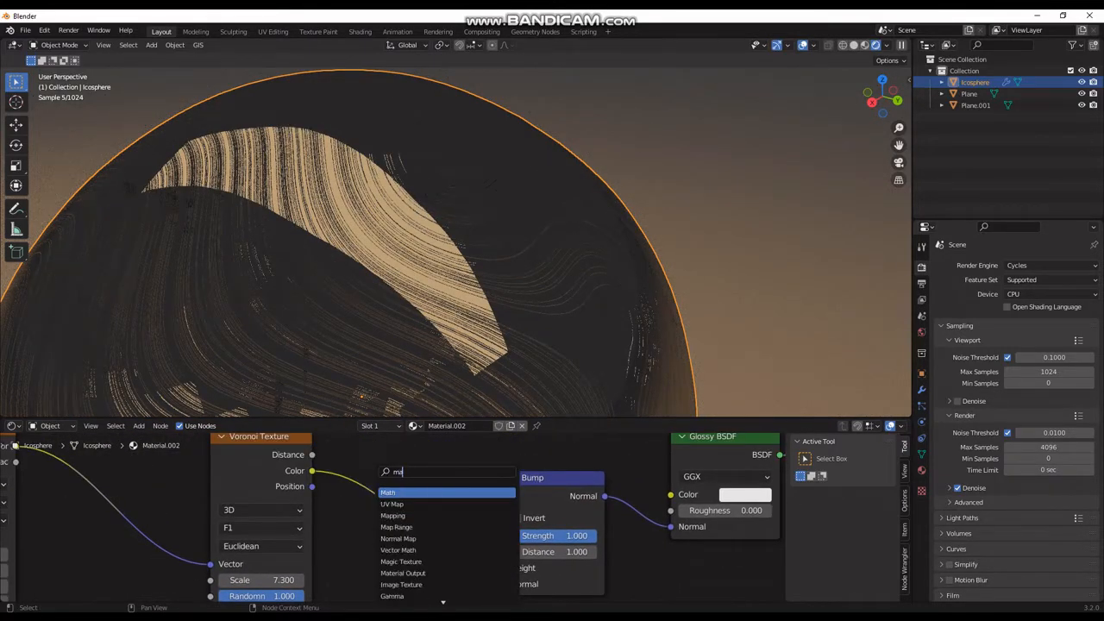
key(Return)
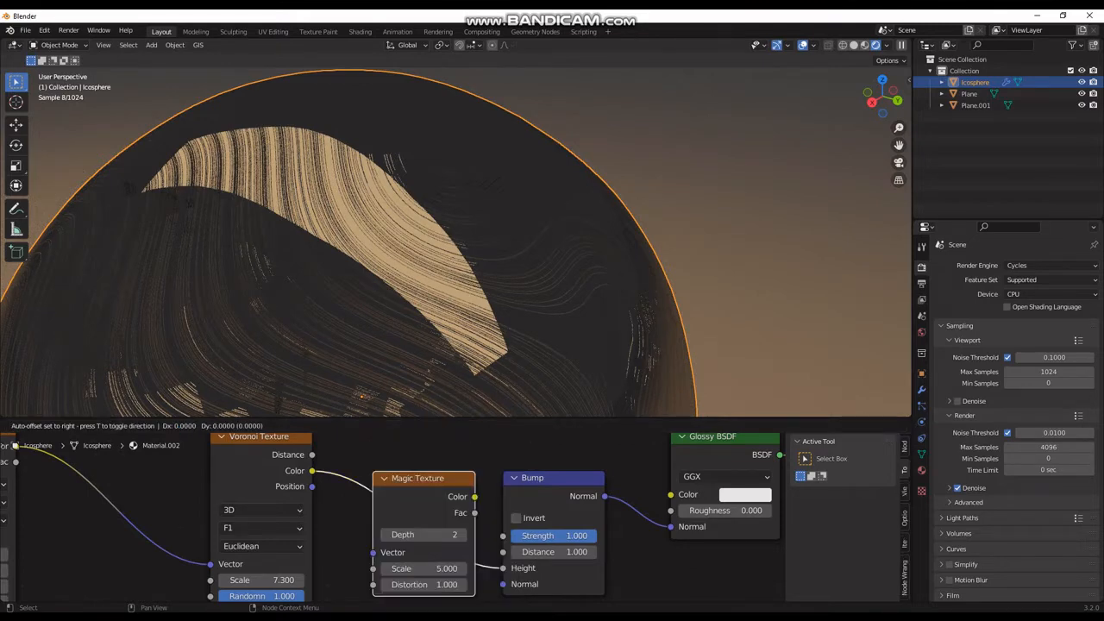
click(377, 484)
middle_drag(377, 484, 451, 532)
drag(336, 484, 234, 503)
middle_drag(234, 504, 166, 469)
Step: Add a camera aligned to a view framing the whole sphere and render the image
scroll(403, 309, down, 5)
middle_drag(398, 309, 422, 251)
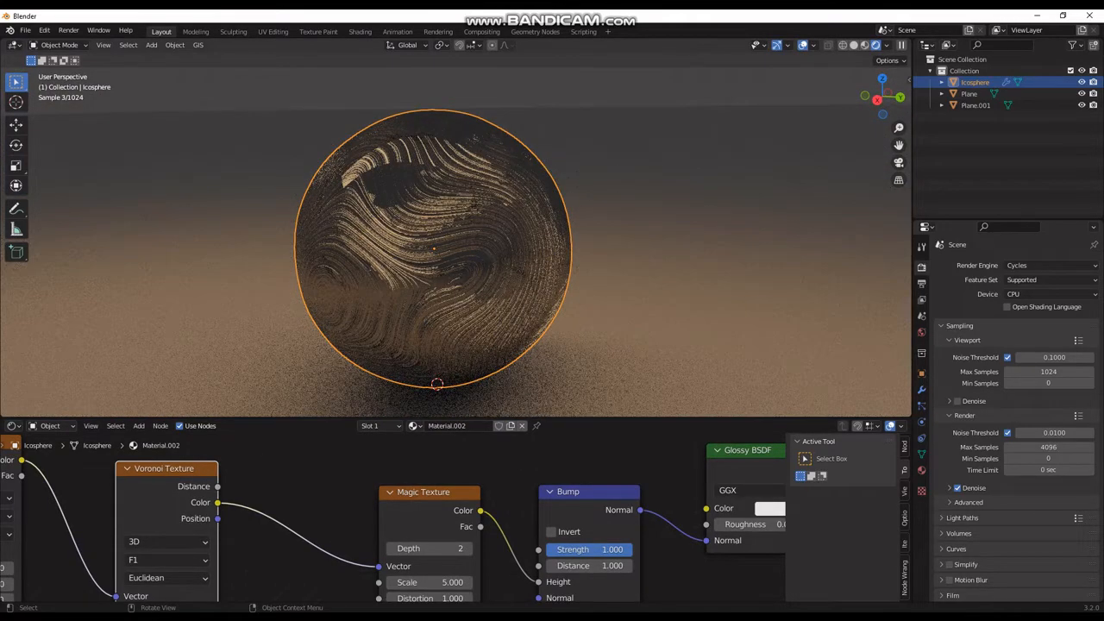
key(shift+a)
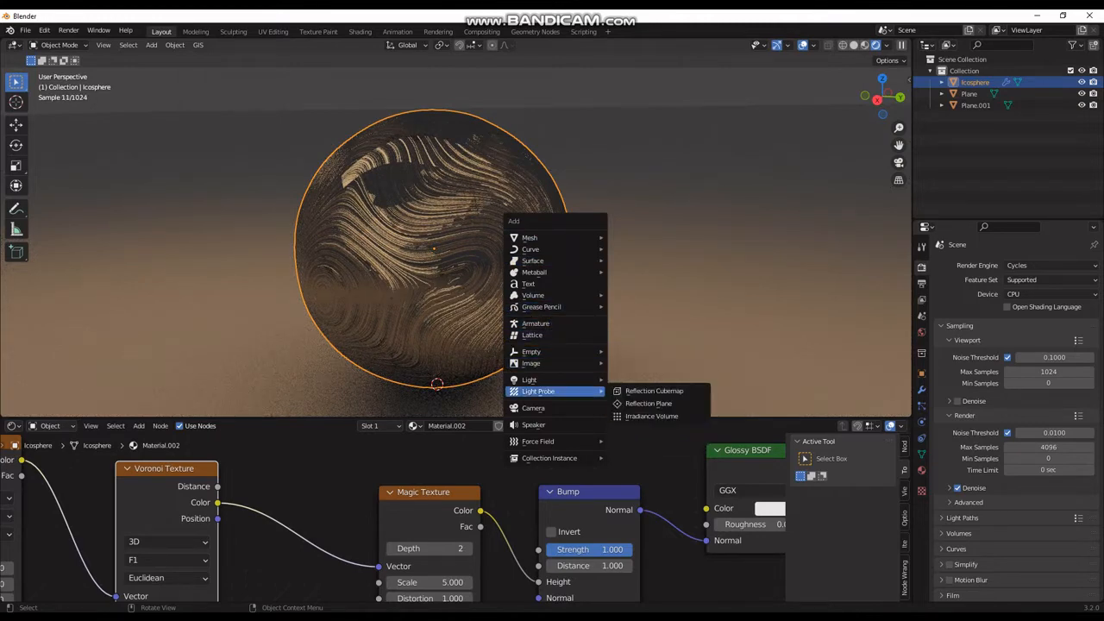
click(533, 407)
scroll(444, 259, down, 2)
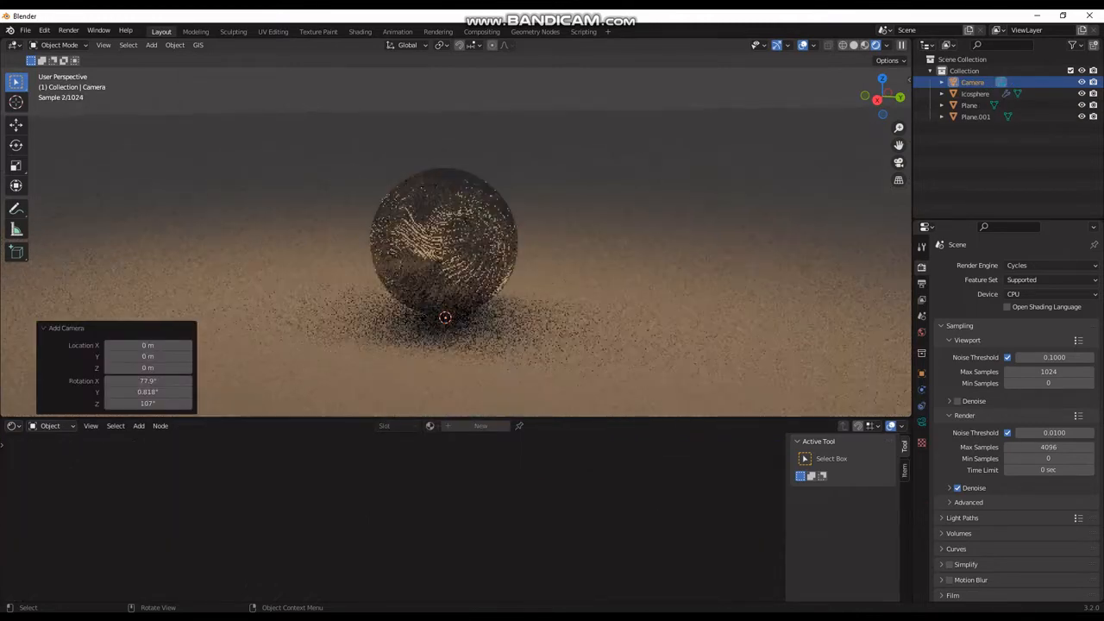
key(ctrl+alt+KP_0)
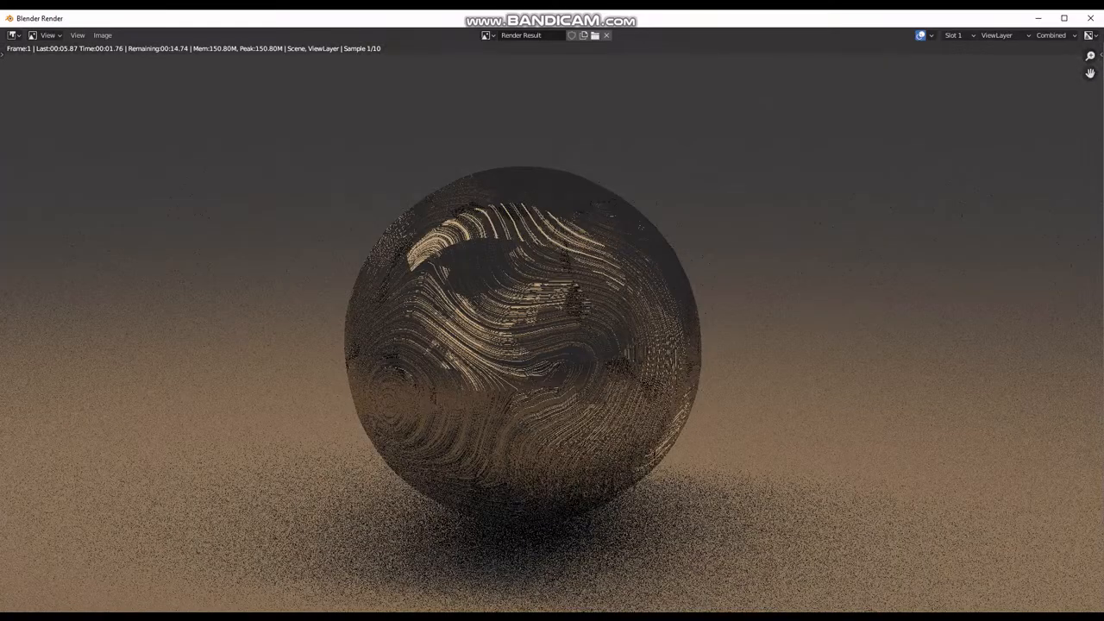
scroll(552, 327, up, 3)
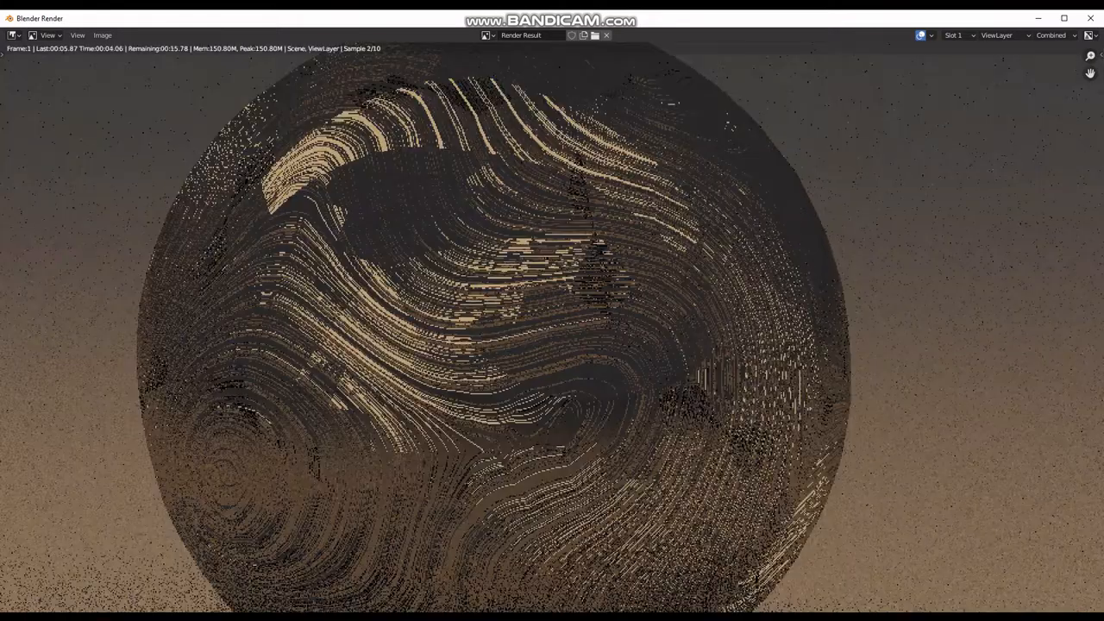
Step: Examine the rendered sphere's engraved surface up close and as a whole while the render completes
scroll(552, 327, up, 2)
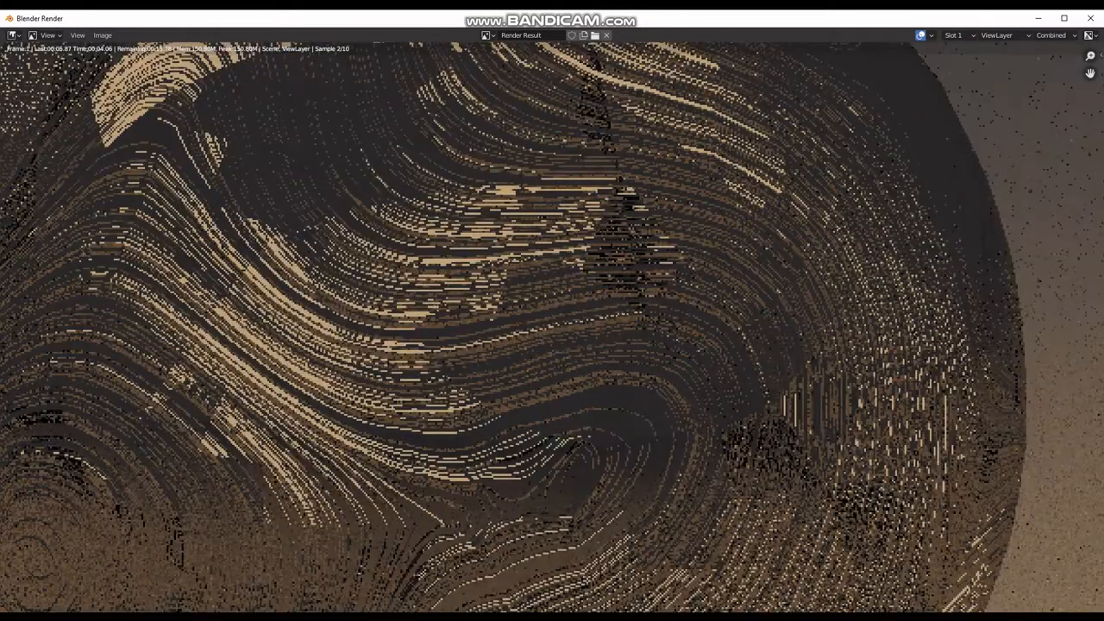
scroll(552, 328, down, 5)
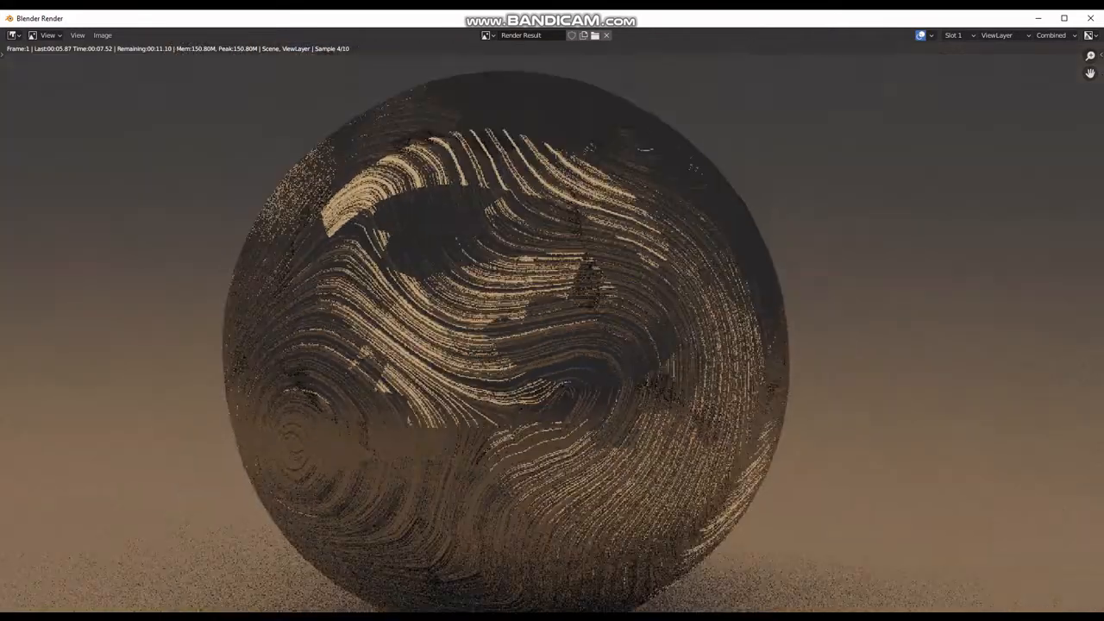
middle_drag(539, 331, 554, 318)
scroll(889, 316, up, 3)
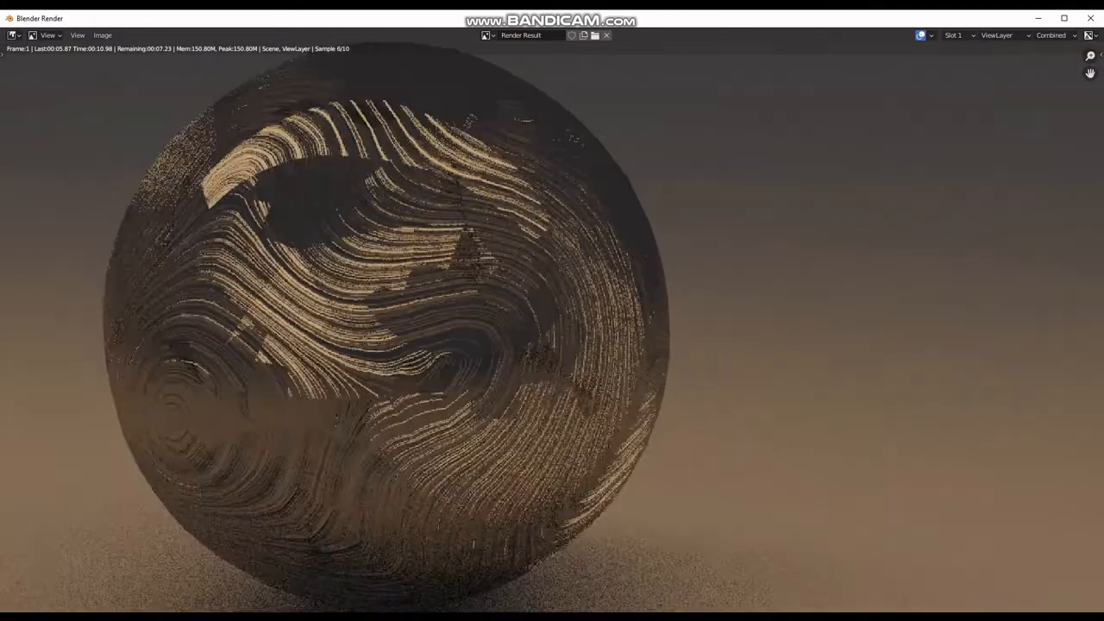
scroll(570, 285, up, 3)
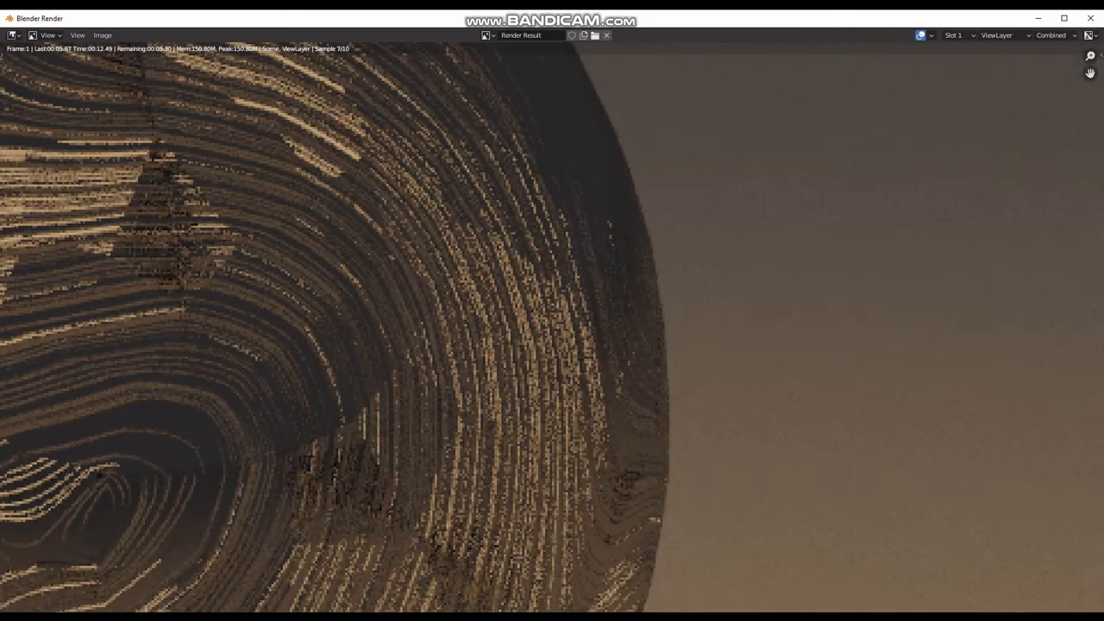
scroll(552, 328, down, 4)
middle_drag(552, 328, 684, 328)
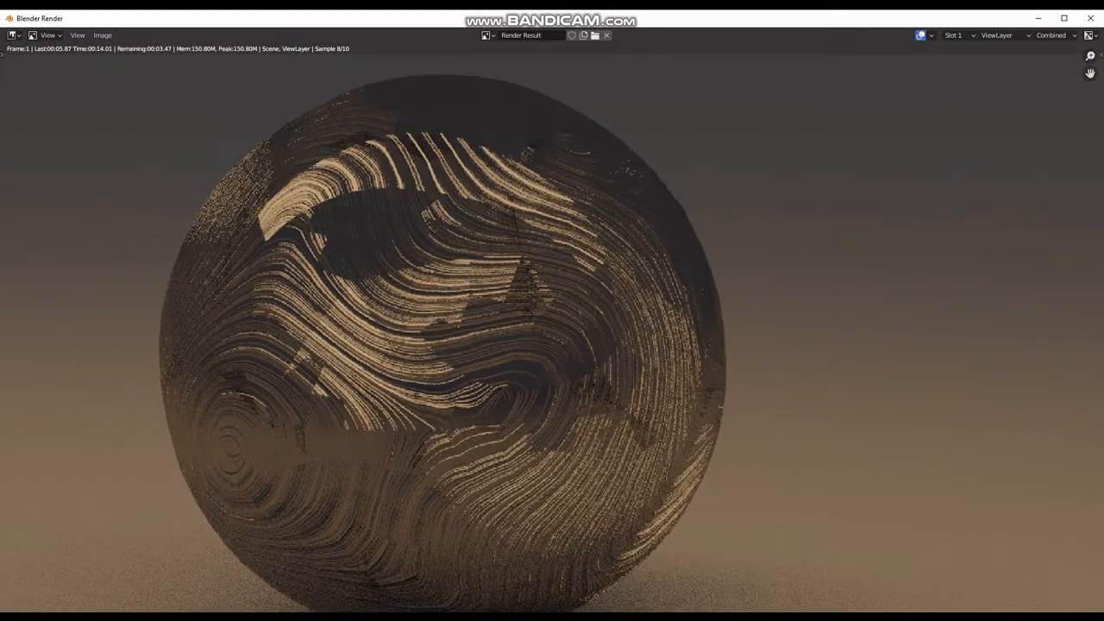
scroll(634, 306, down, 3)
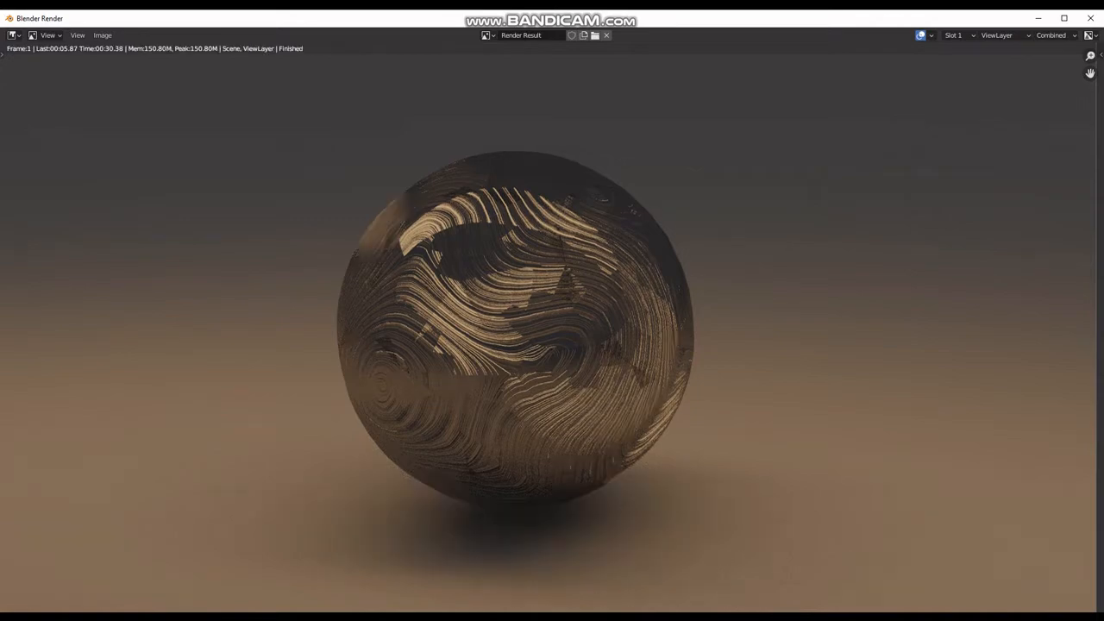
scroll(553, 328, down, 1)
scroll(552, 328, up, 6)
middle_drag(552, 328, 599, 352)
scroll(552, 328, up, 2)
scroll(552, 328, down, 8)
scroll(553, 328, up, 8)
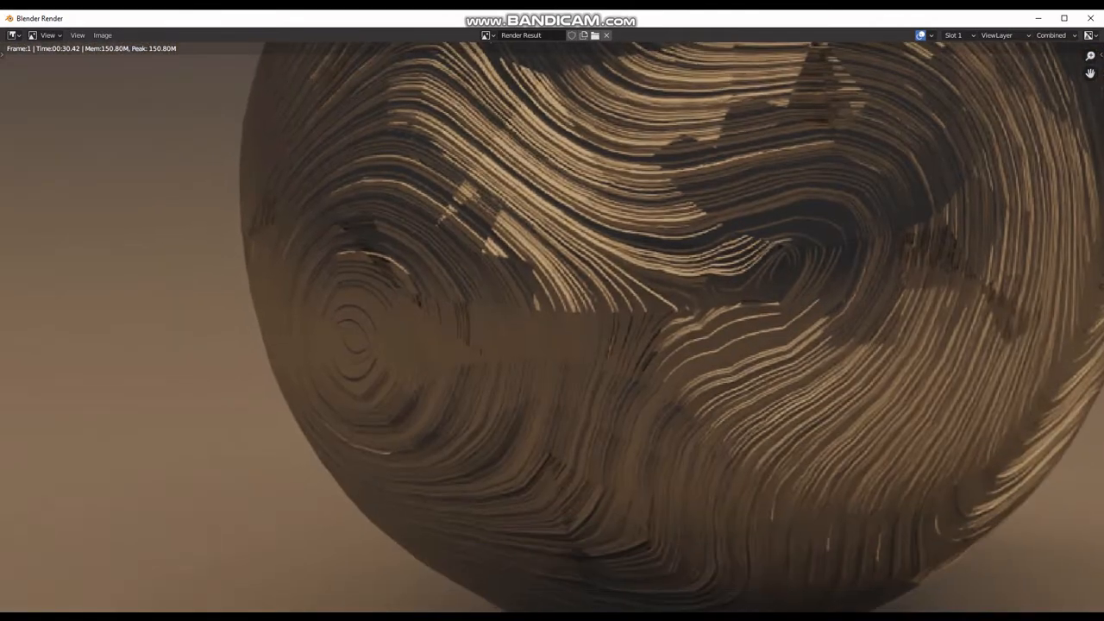
scroll(552, 328, up, 2)
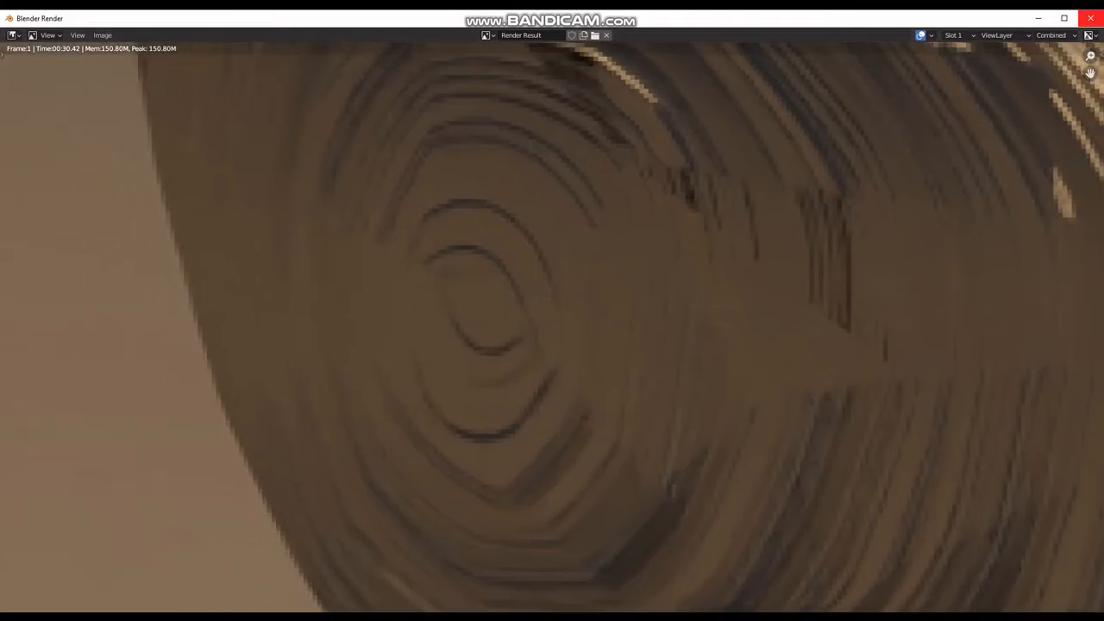
Step: Close the render window, delete the sphere material's Mix Shader, and connect the Glossy BSDF directly to the Material Output's Surface
click(1091, 17)
click(445, 254)
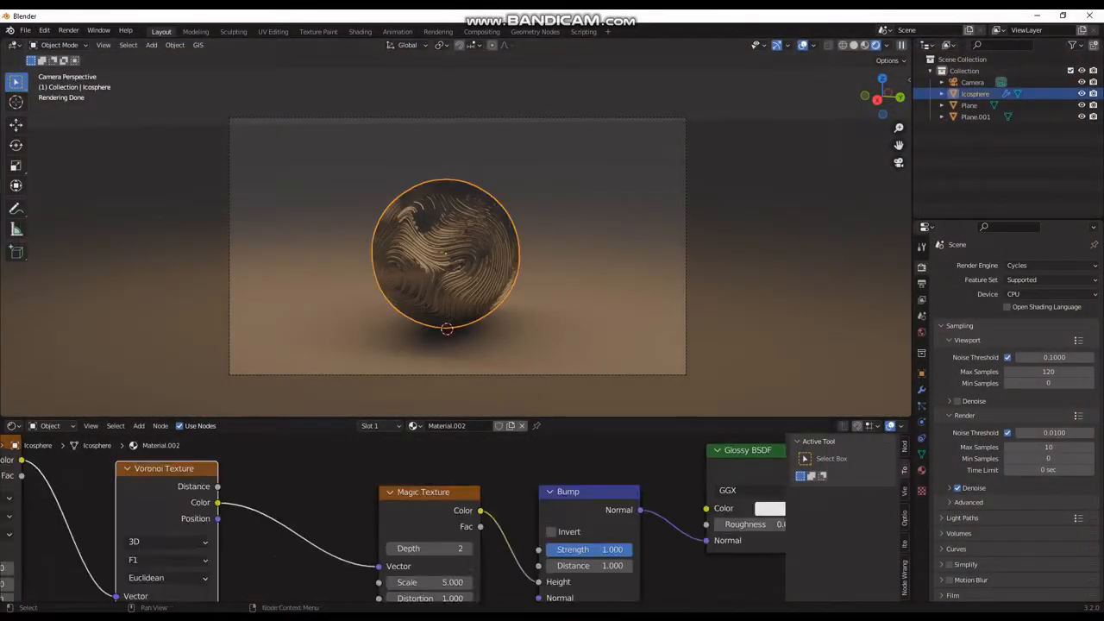
scroll(393, 518, down, 2)
middle_drag(552, 518, 278, 527)
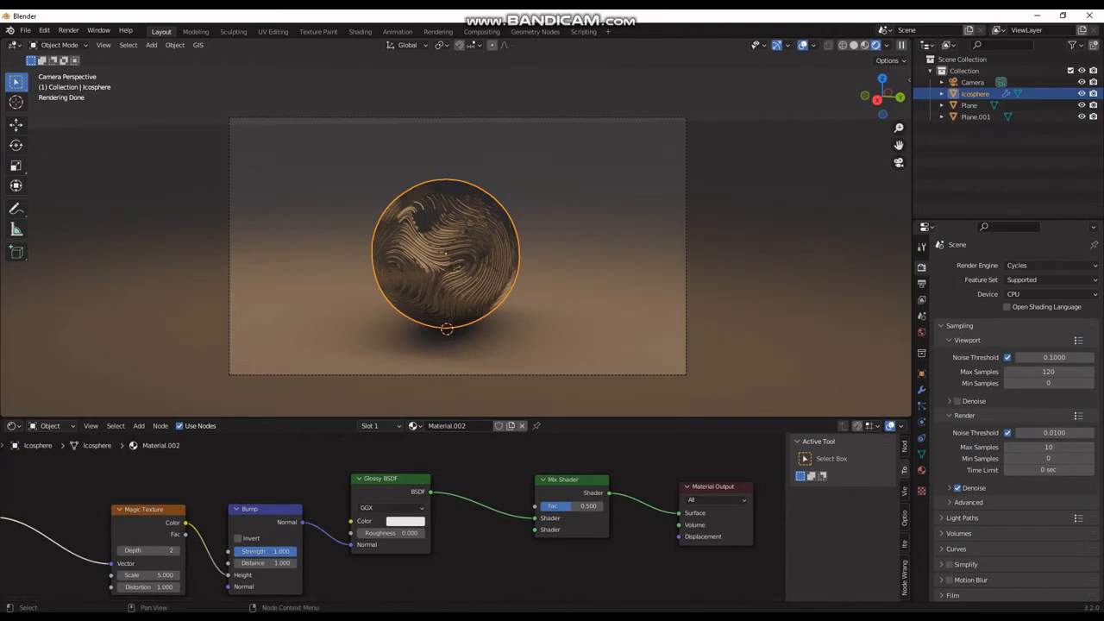
click(569, 480)
key(x)
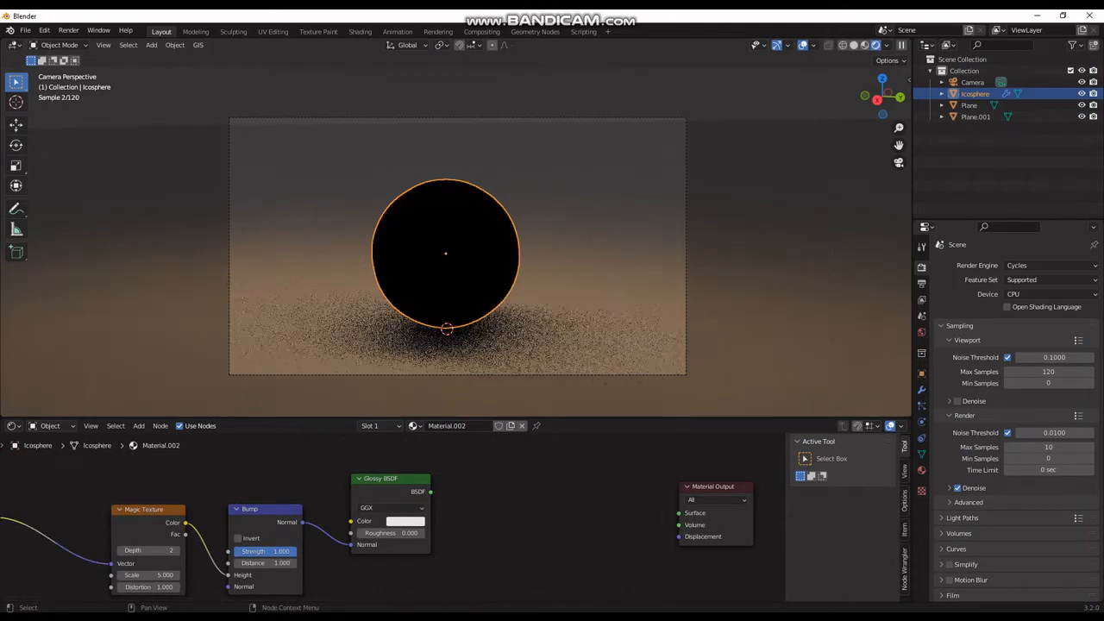
drag(431, 491, 460, 488)
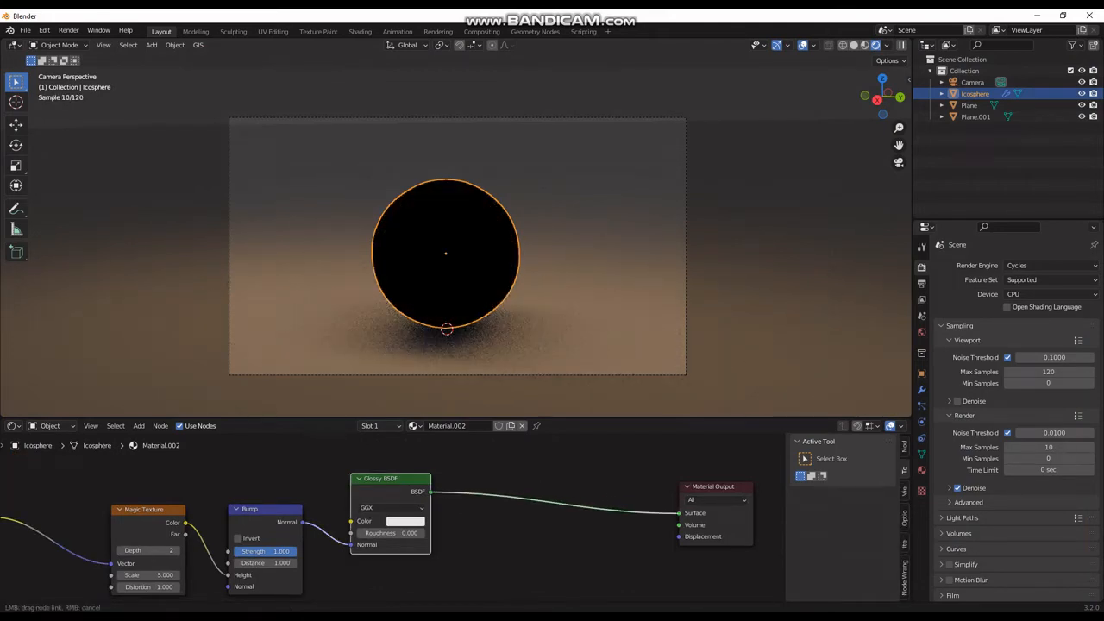
drag(678, 514, 679, 514)
Step: Move the Glossy BSDF and Bump nodes closer to the Material Output, leaving more room after the Magic Texture
drag(390, 479, 515, 484)
shift+click(265, 510)
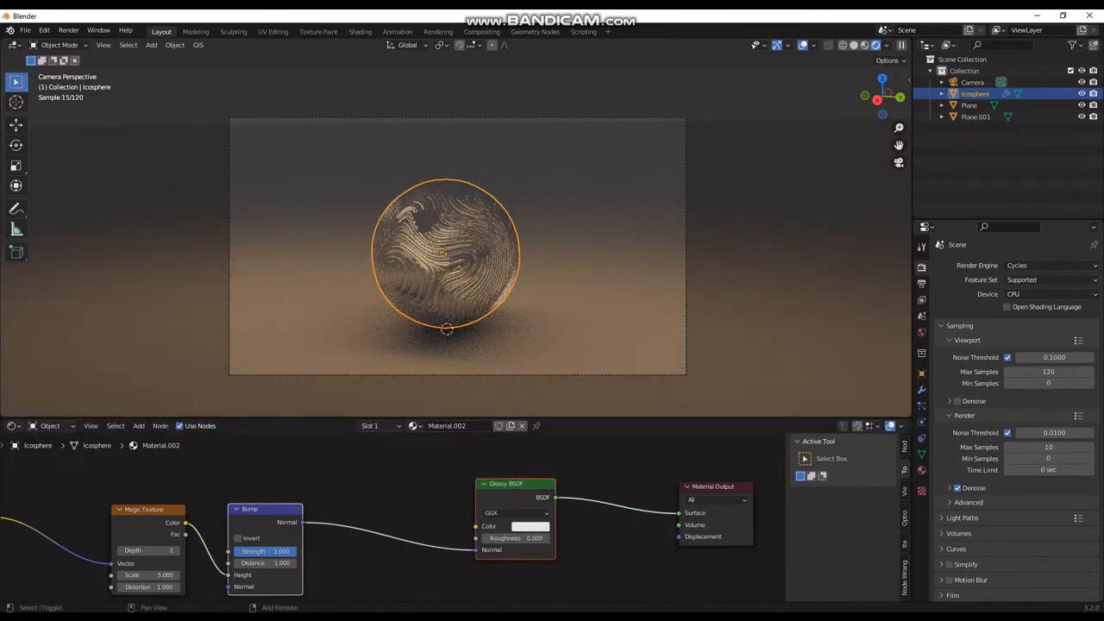
drag(265, 509, 319, 490)
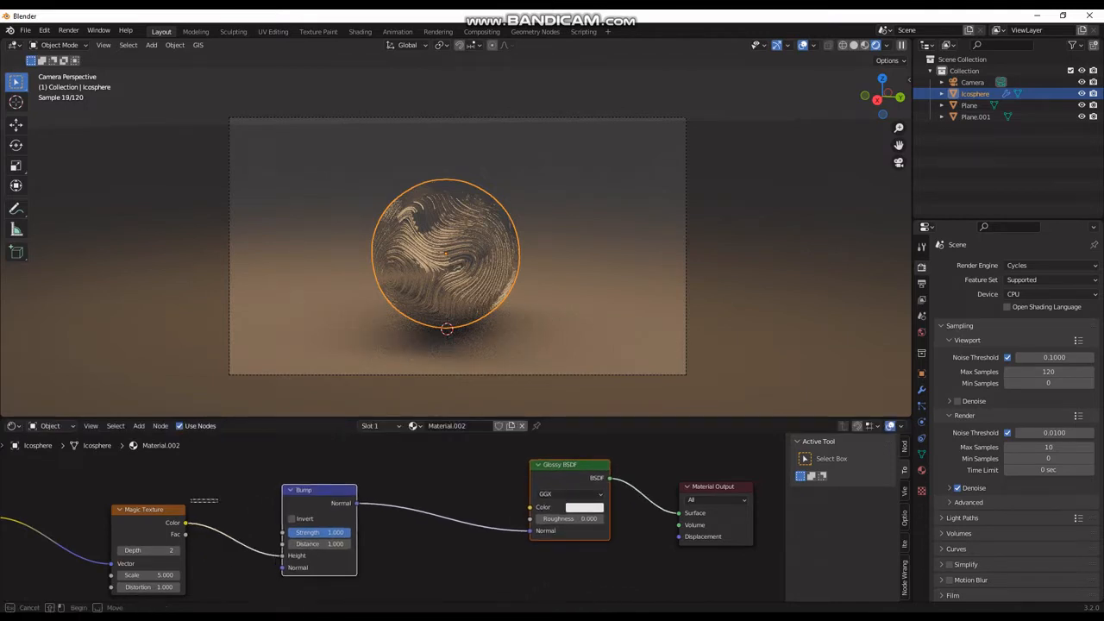
Step: Add a Displacement node below the Glossy BSDF
key(shift+a)
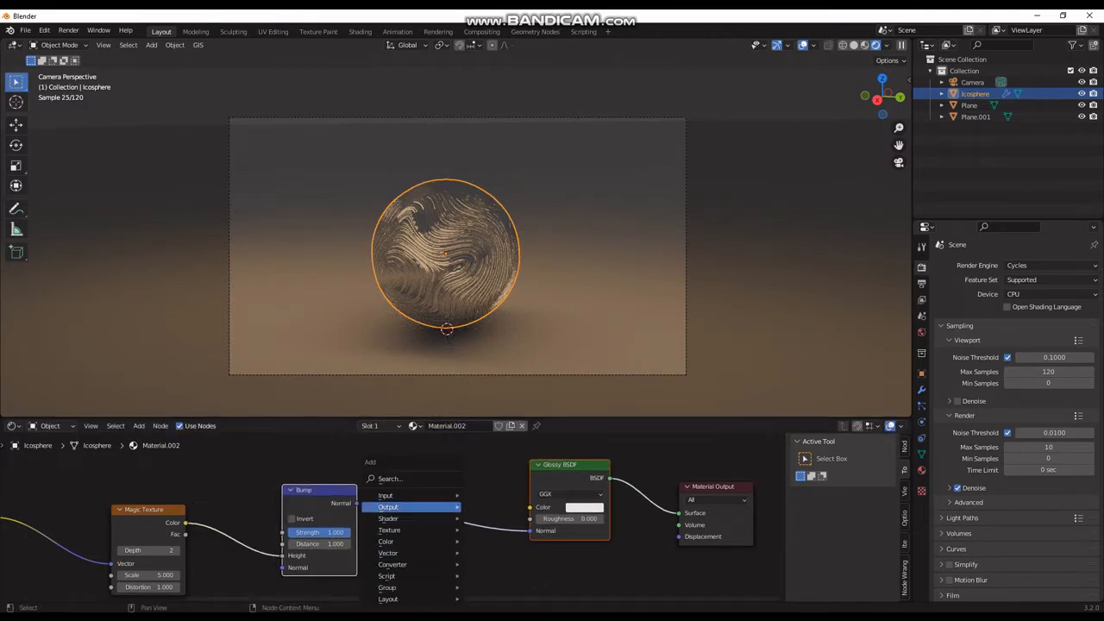
click(421, 479)
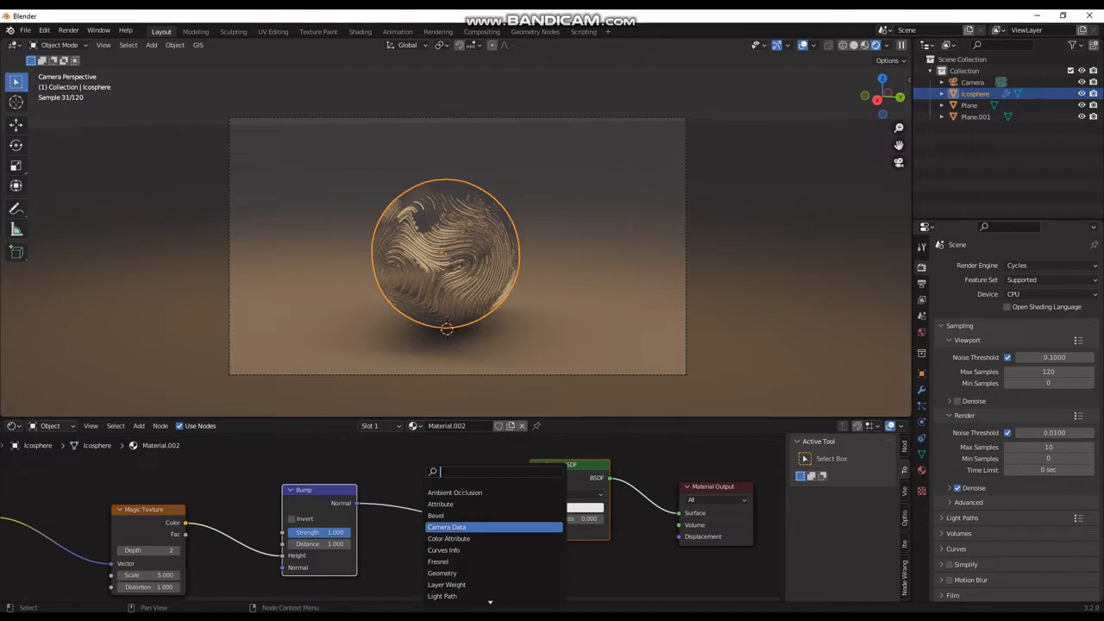
text(dis)
key(Return)
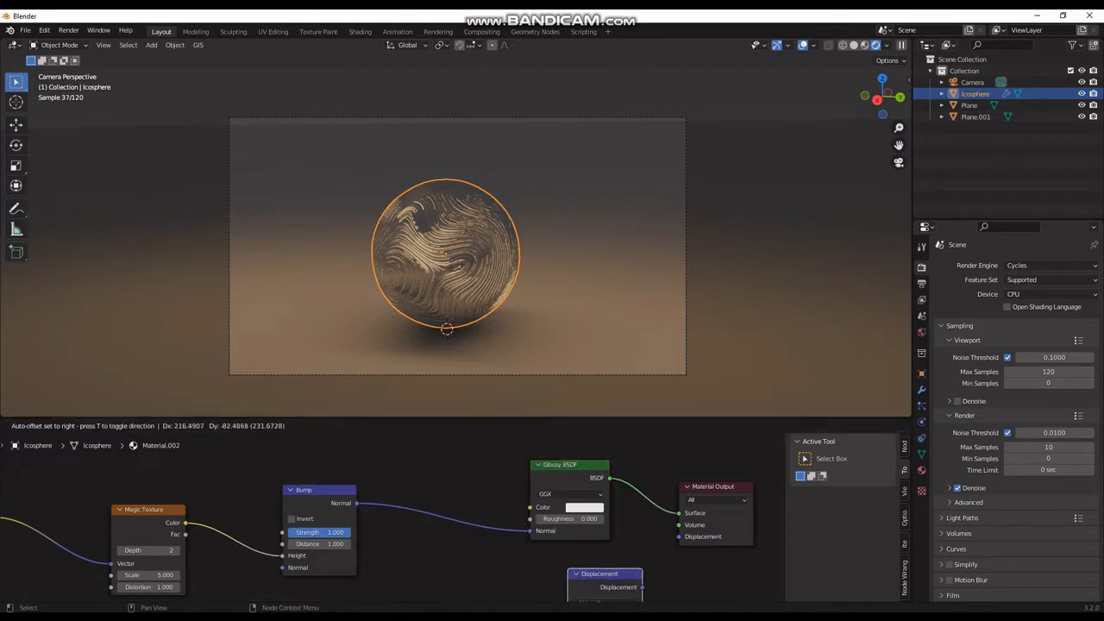
click(568, 570)
middle_drag(568, 569, 579, 509)
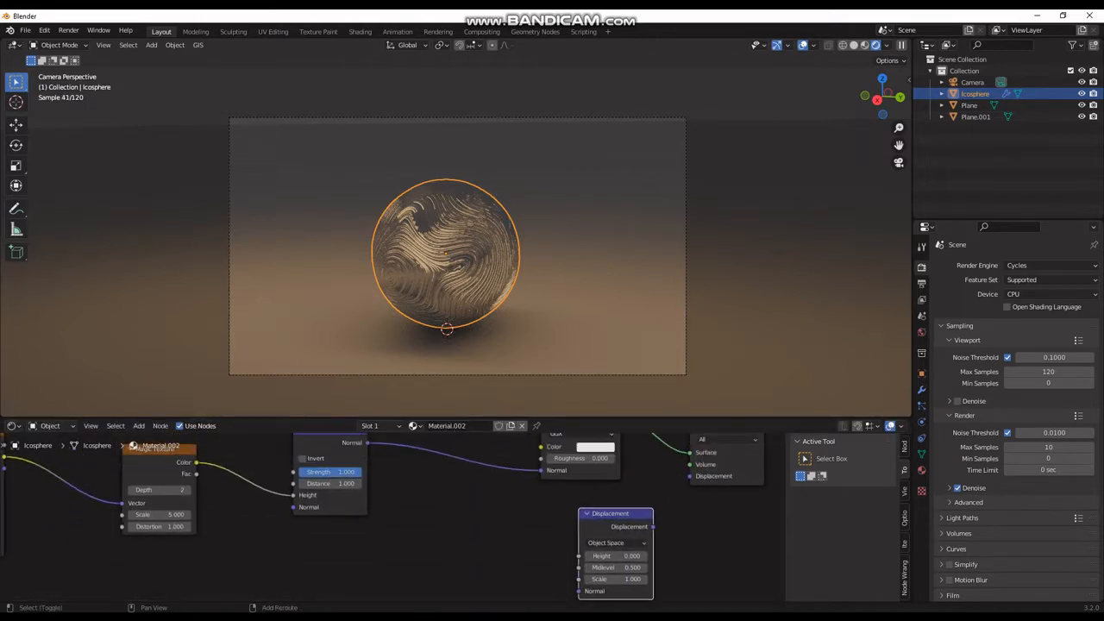
Step: Link the Magic Texture's Color to the Displacement node's Height and its output to the Material Output's Displacement
drag(197, 462, 579, 556)
middle_drag(579, 555, 526, 563)
drag(600, 532, 636, 482)
scroll(455, 242, up, 4)
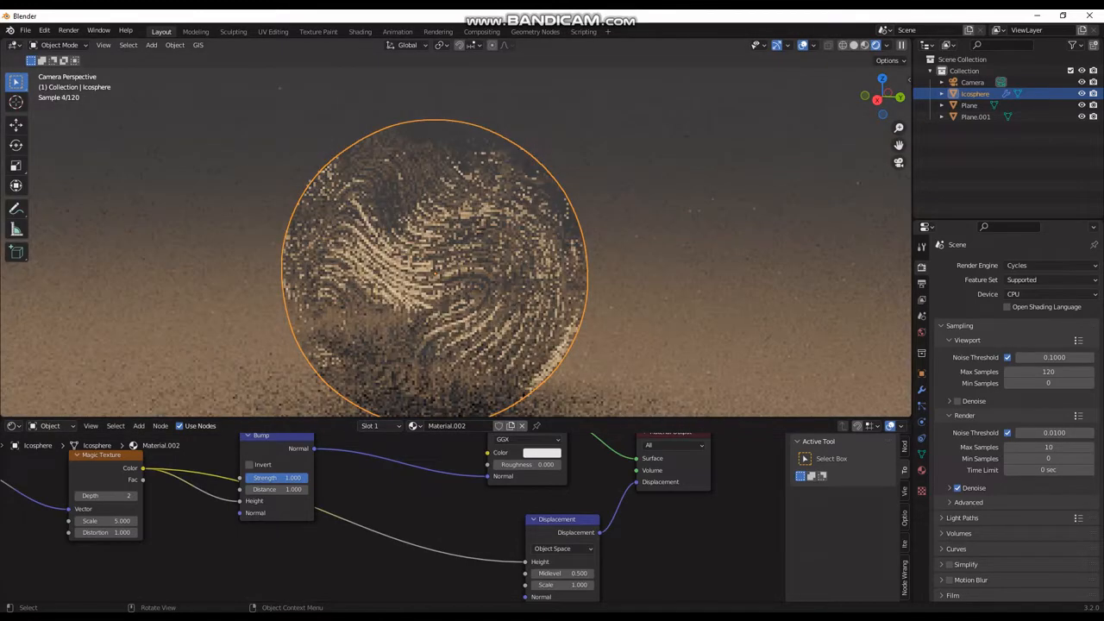
key(shift+a)
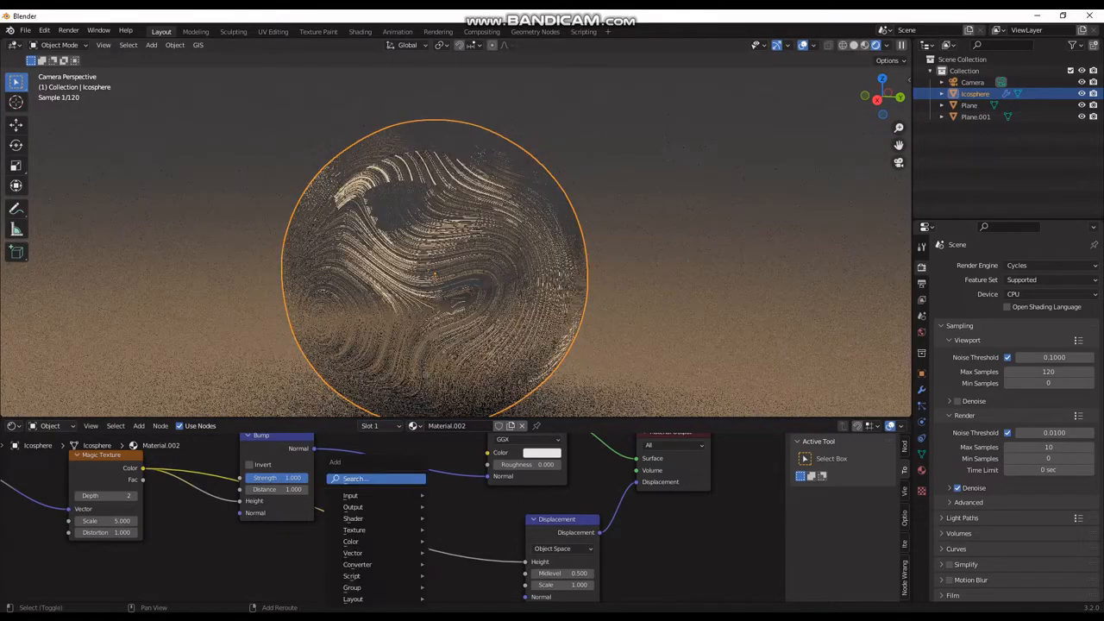
click(415, 479)
key(Escape)
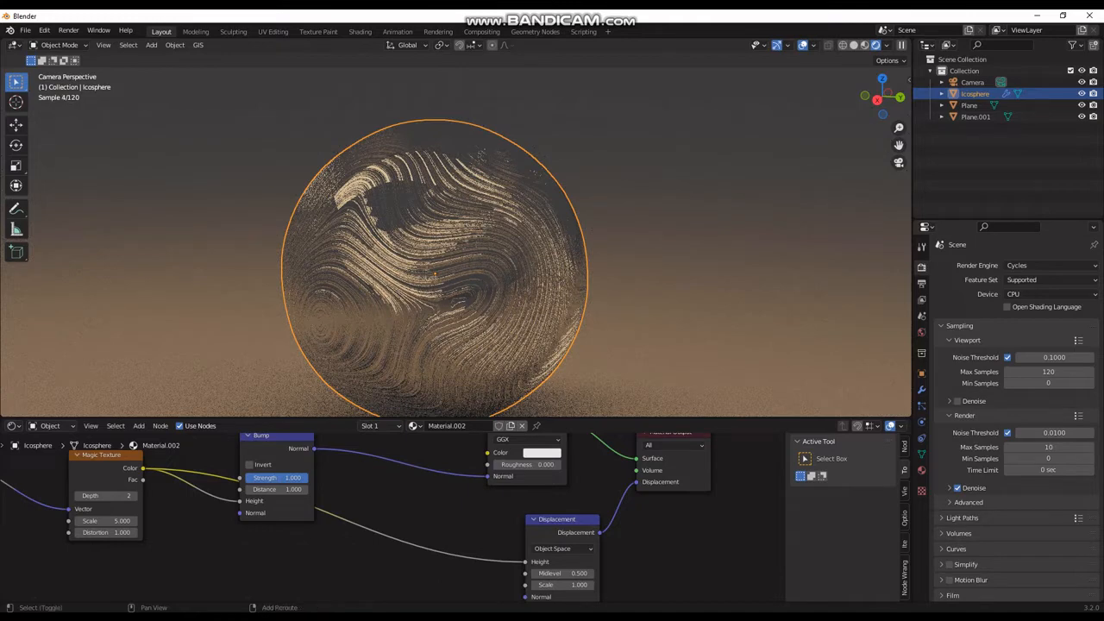
Step: Move the Material Output farther from the Glossy BSDF and darken the glossy color to a value of 0.464
middle_drag(621, 483, 515, 556)
drag(561, 509, 780, 518)
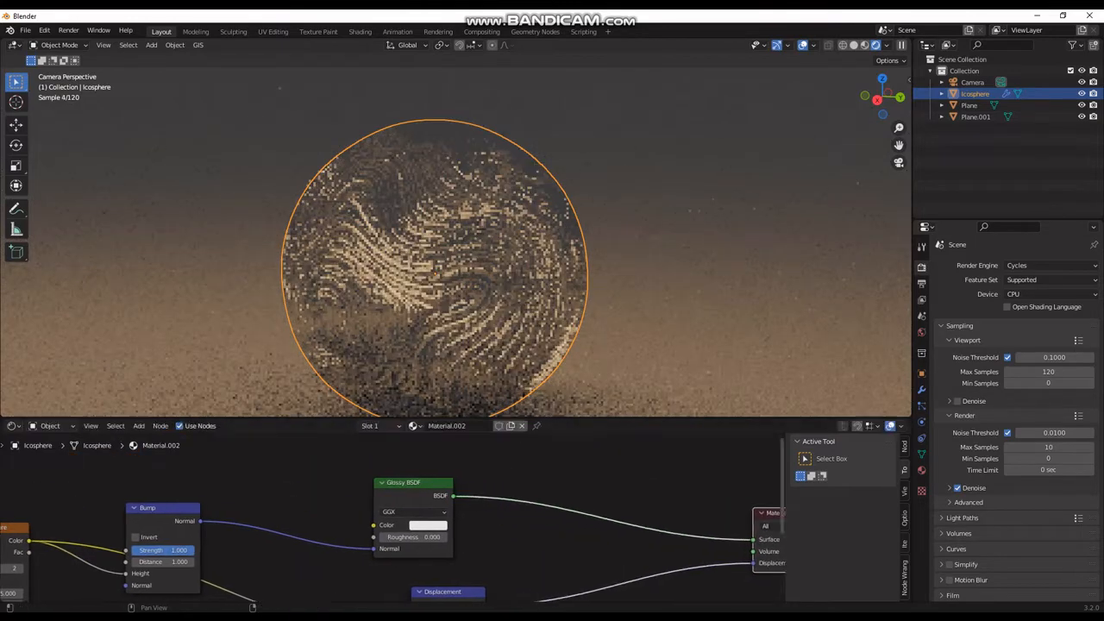
click(428, 524)
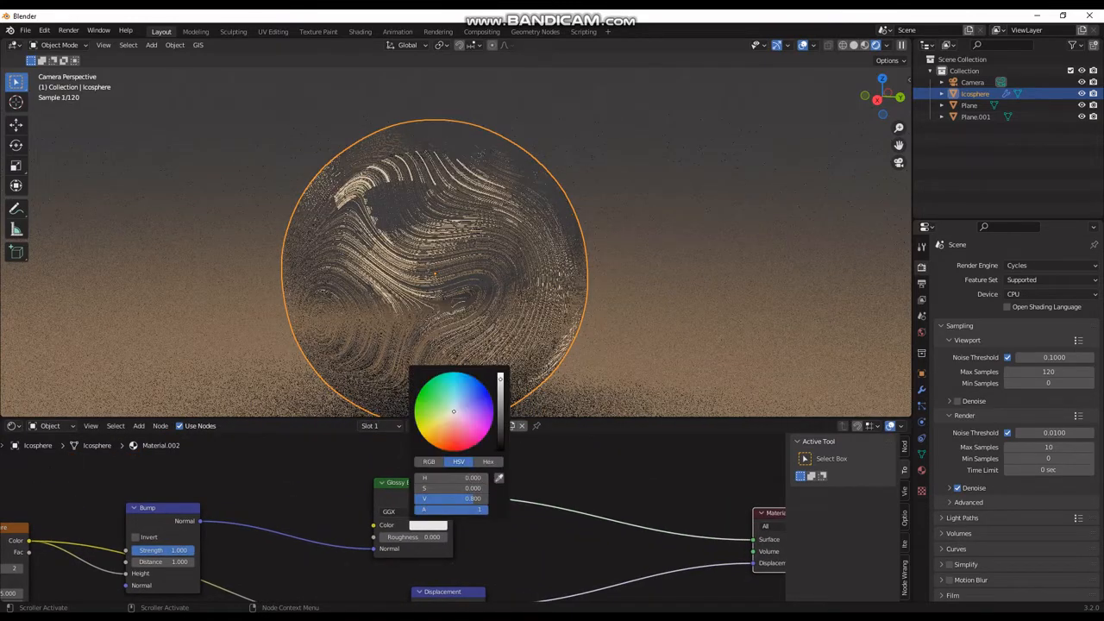
drag(501, 379, 500, 395)
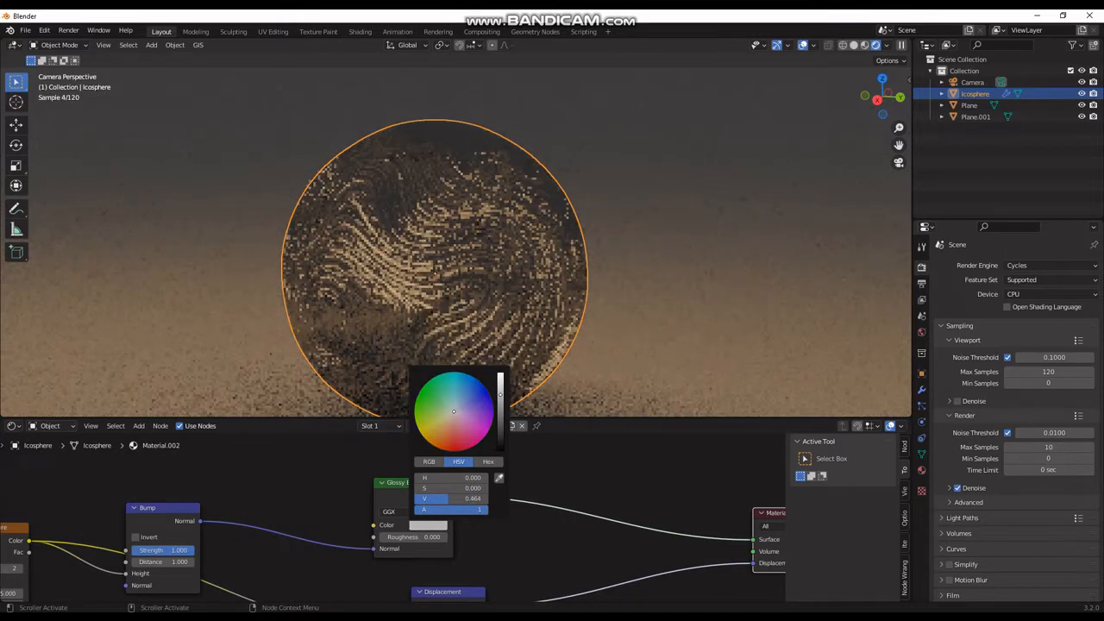
Step: Delete the Magic Texture node between the Voronoi Texture and the Bump node
scroll(393, 519, down, 4)
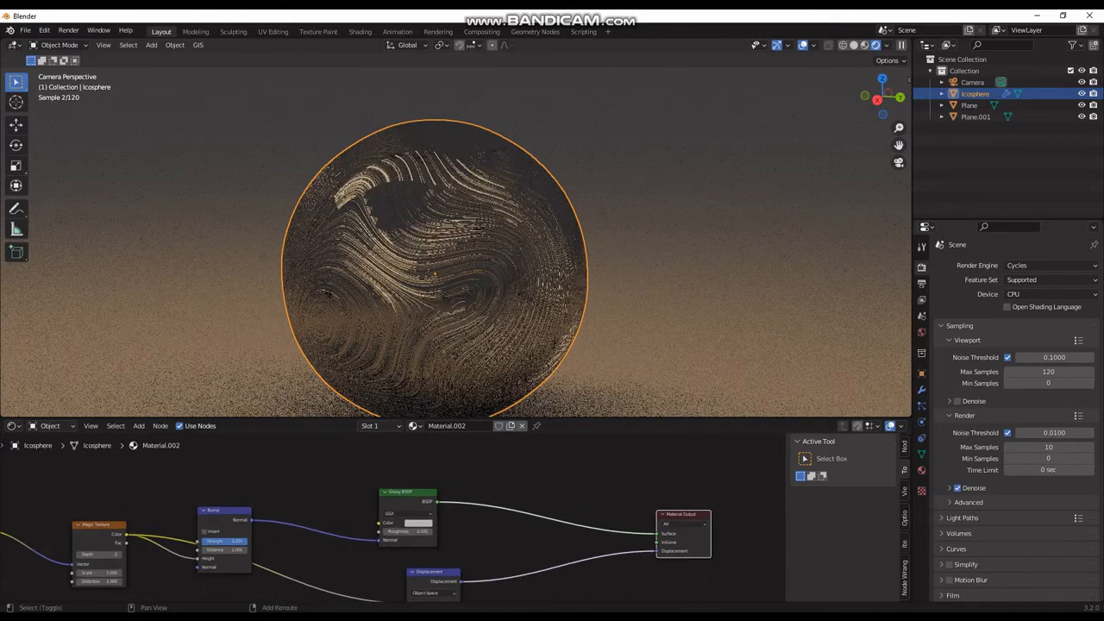
shift+middle_drag(393, 519, 504, 495)
scroll(393, 522, down, 4)
shift+middle_drag(393, 521, 509, 473)
scroll(393, 518, up, 4)
scroll(394, 517, up, 4)
shift+middle_drag(393, 518, 576, 587)
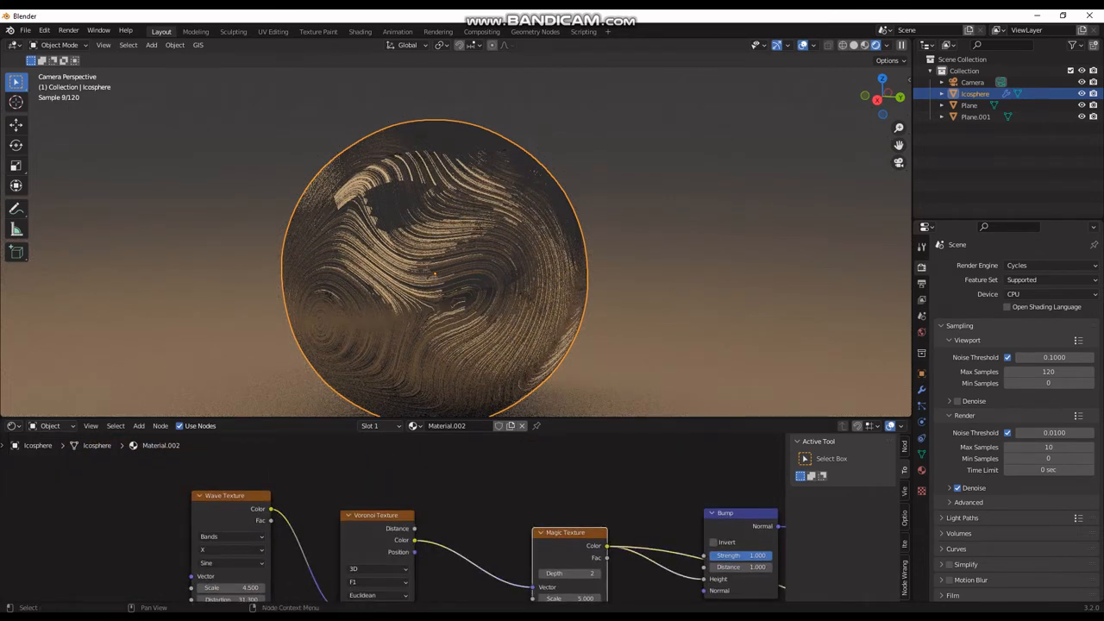
key(x)
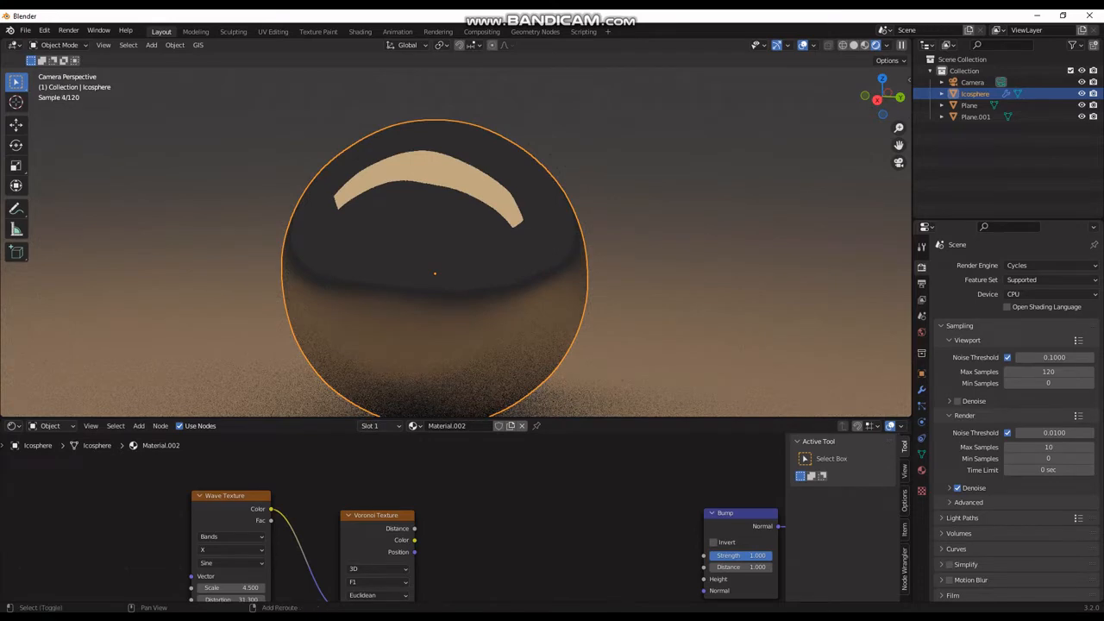
Step: Move the Voronoi Texture closer to the Bump node and link its Color to the Bump's Height
drag(377, 515, 501, 496)
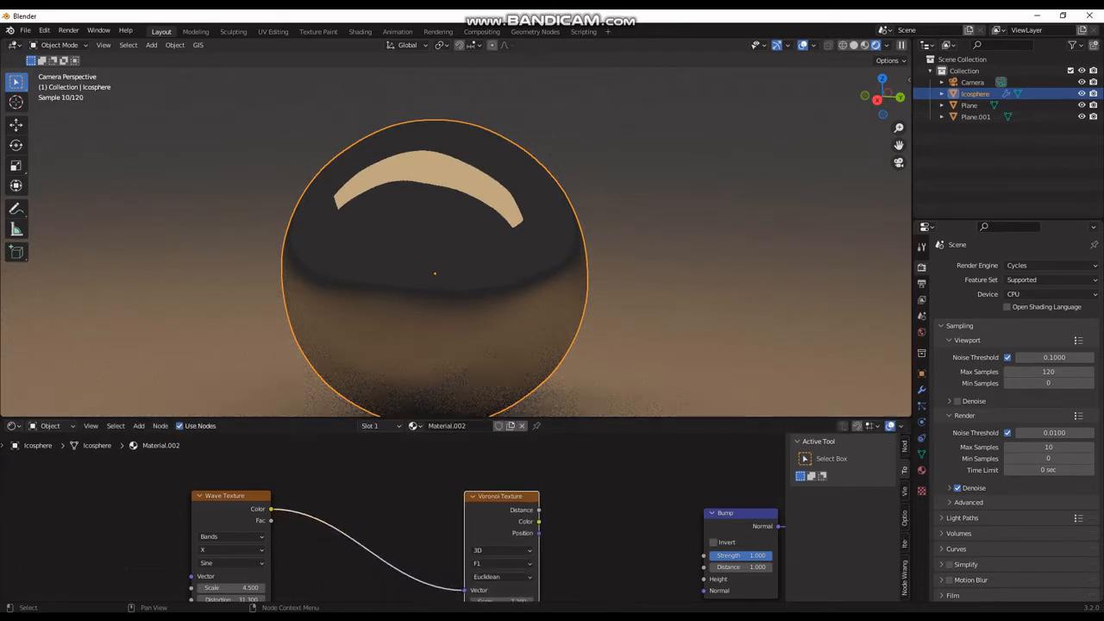
drag(700, 578, 704, 579)
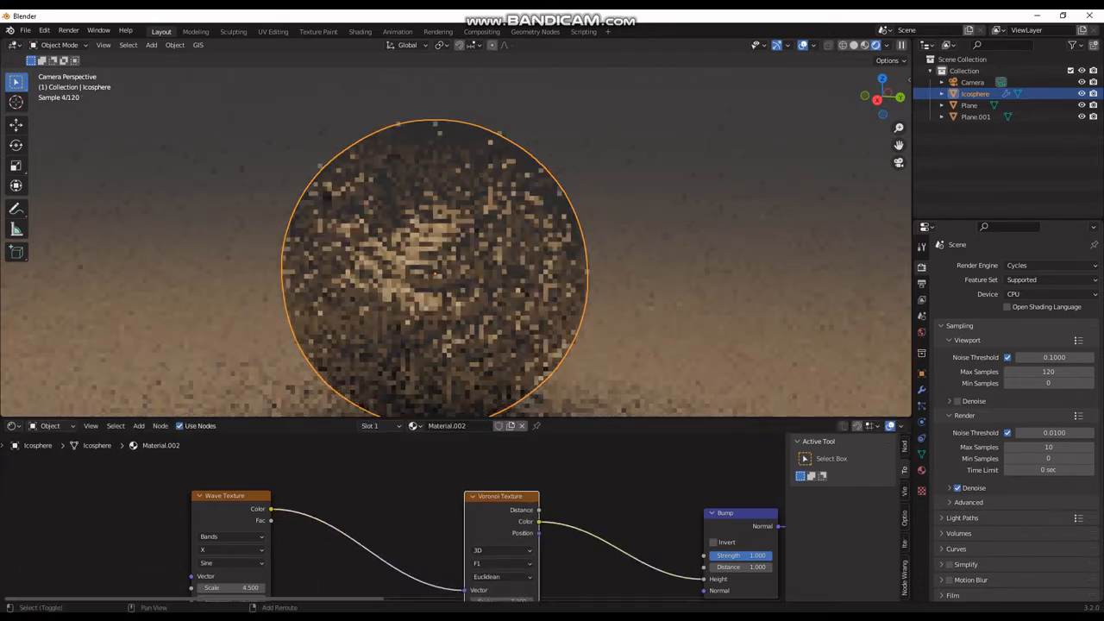
Step: Link the Voronoi Texture's Color output to the Displacement node
shift+middle_drag(704, 579, 400, 499)
scroll(604, 518, down, 4)
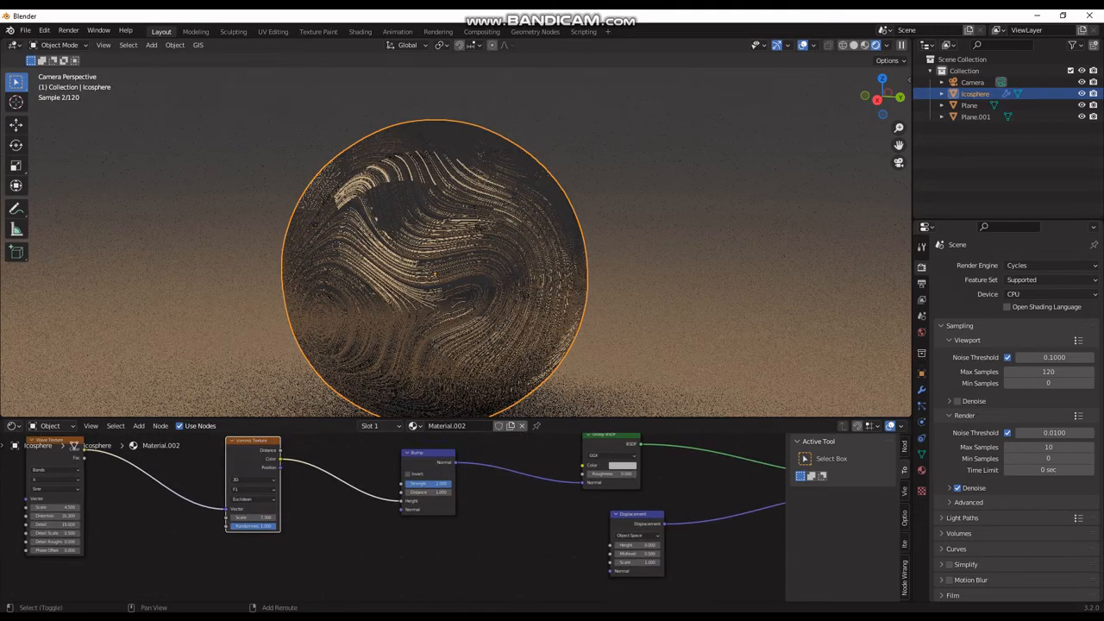
drag(279, 458, 326, 473)
drag(461, 549, 610, 571)
Step: Add another Voronoi Texture node near the Glossy BSDF
middle_drag(406, 483, 228, 544)
scroll(423, 515, up, 4)
scroll(242, 554, up, 4)
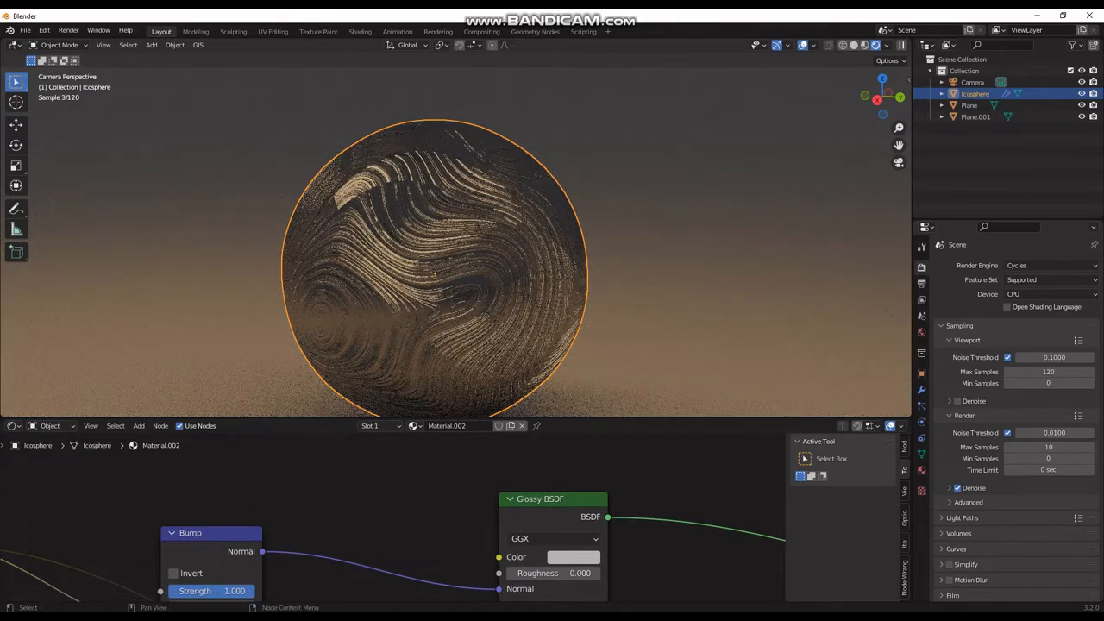
key(shift+a)
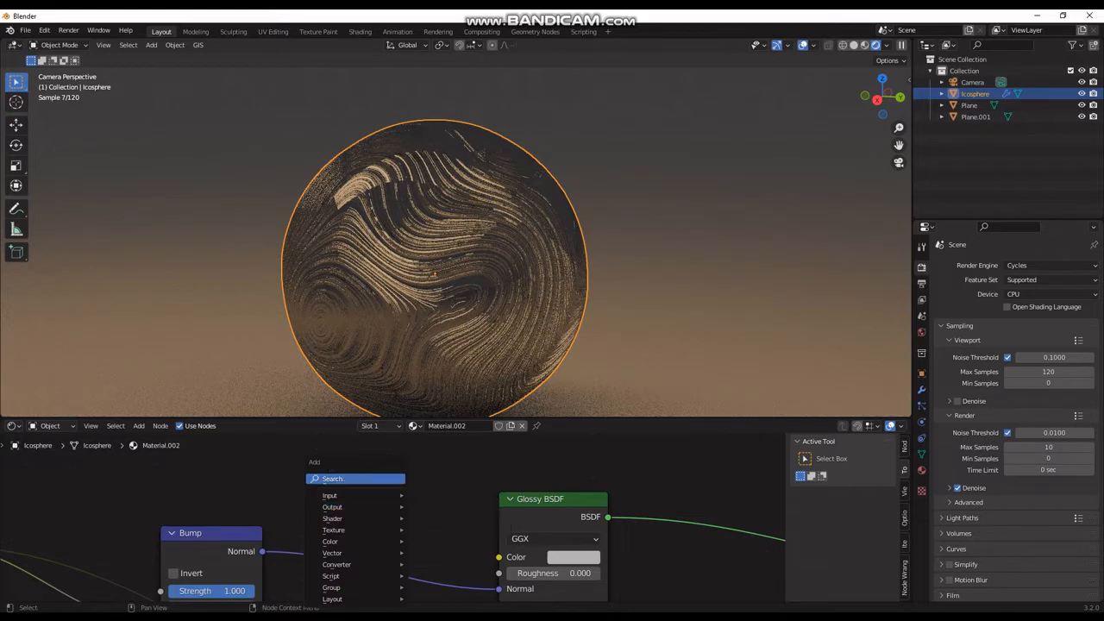
text(vo)
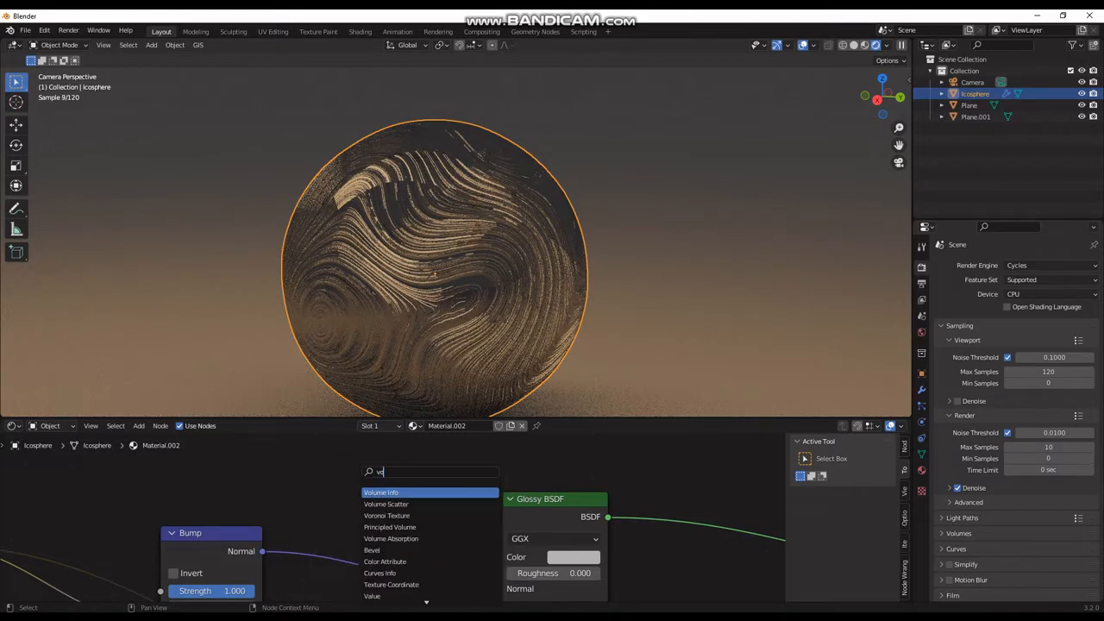
text(or)
key(BackSpace)
key(BackSpace)
text(ro)
key(Return)
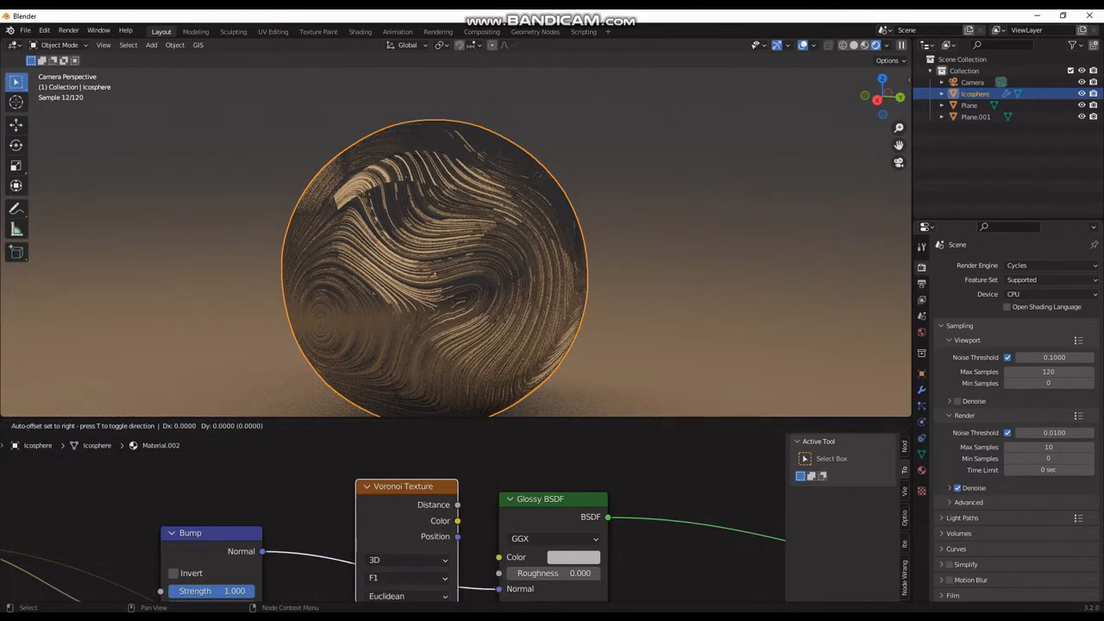
click(345, 426)
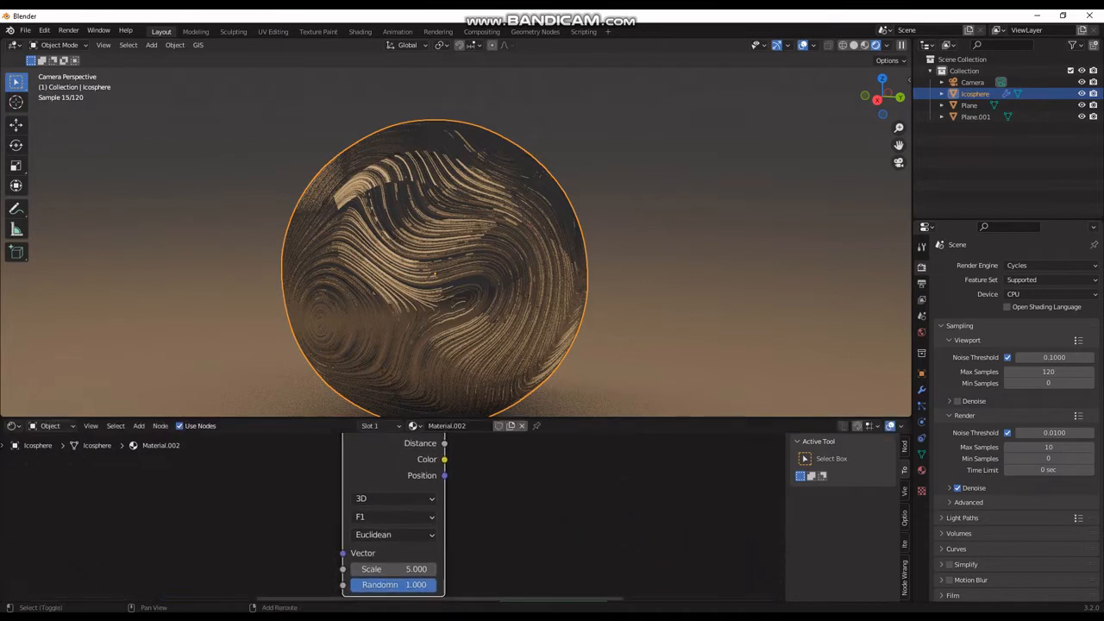
Step: Link the unconnected Voronoi Texture's Color to the Glossy BSDF's Color and set that texture's Scale to 258.2
shift+middle_drag(483, 518, 446, 524)
scroll(377, 487, down, 2)
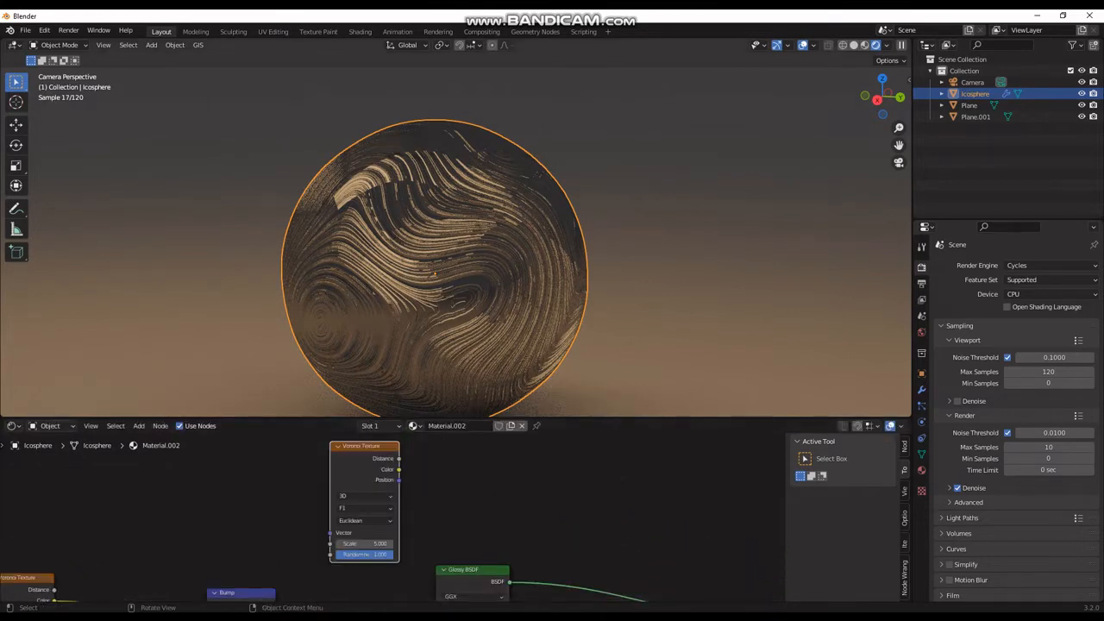
drag(466, 418, 466, 302)
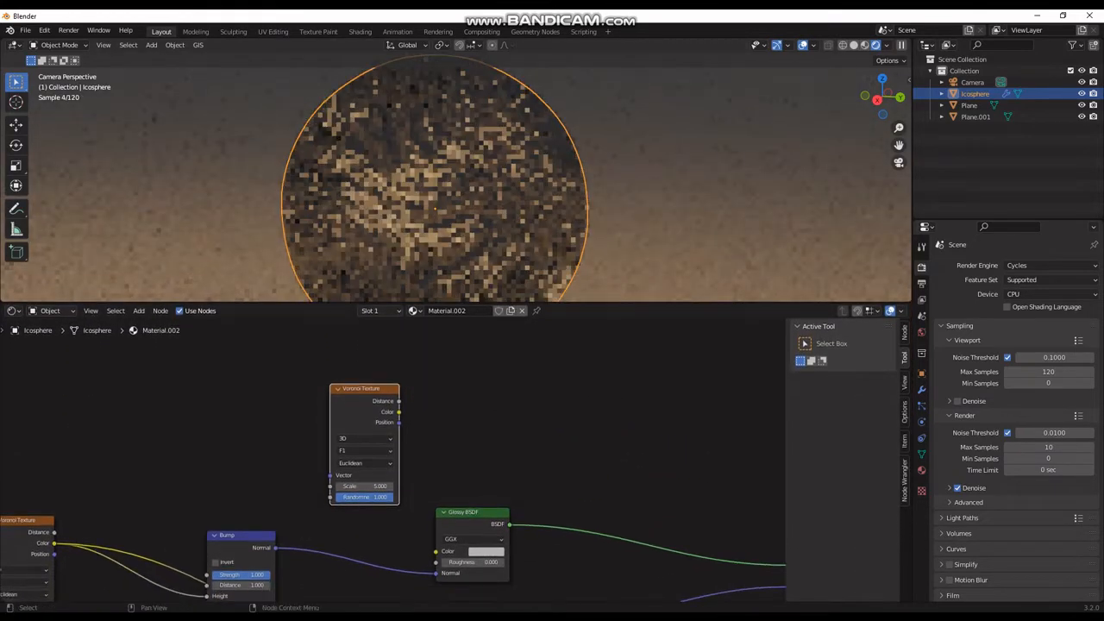
key(g)
key(Return)
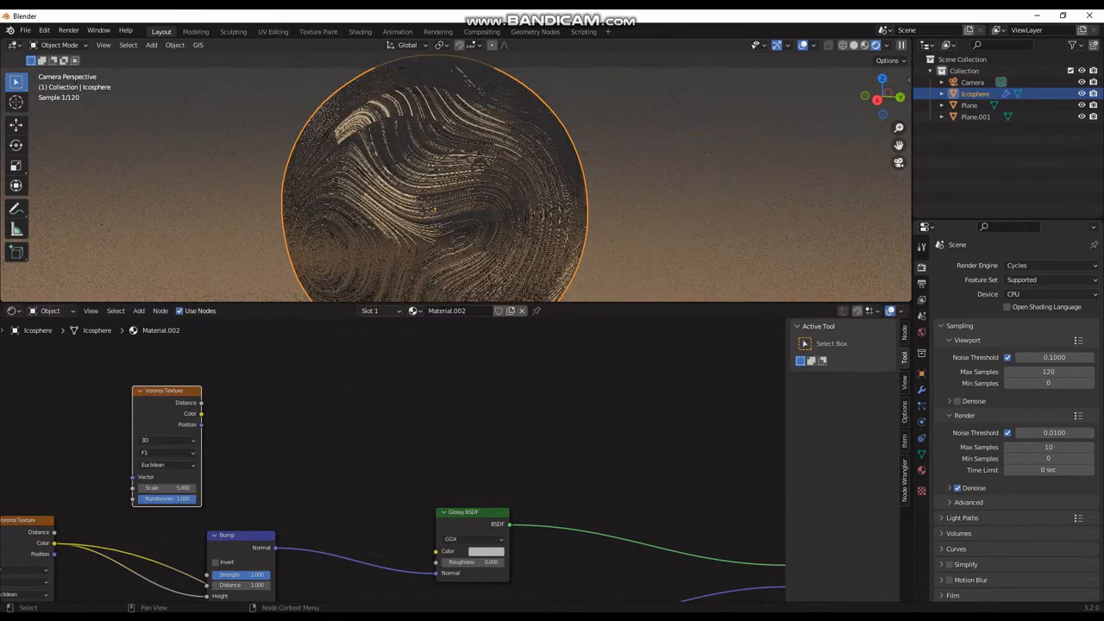
drag(200, 413, 435, 550)
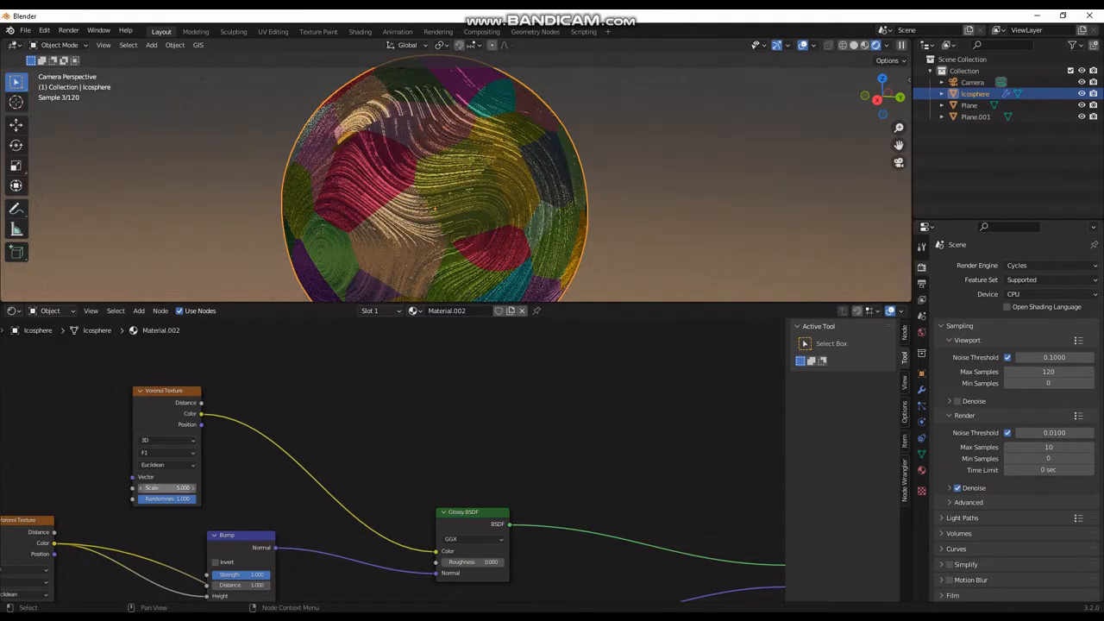
mouse_move(167, 488)
mouse_down()
mouse_move(127, 488)
mouse_move(777, 487)
mouse_up()
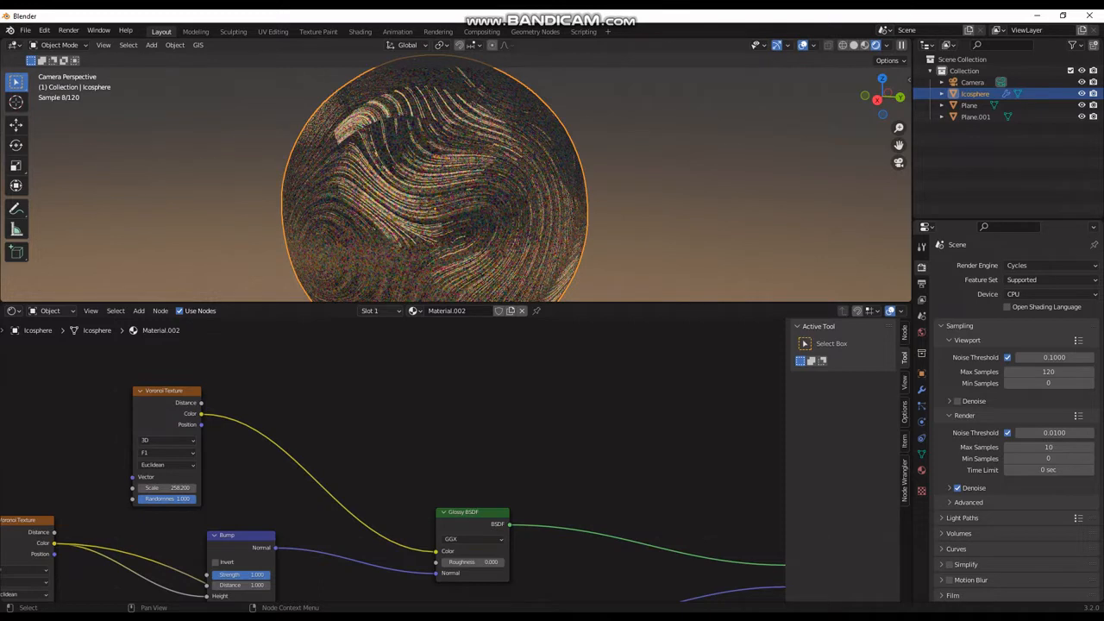
Step: Insert a Math node between the Voronoi Texture and the Glossy BSDF's Color and set its operation to Multiply
key(shift+a)
click(312, 400)
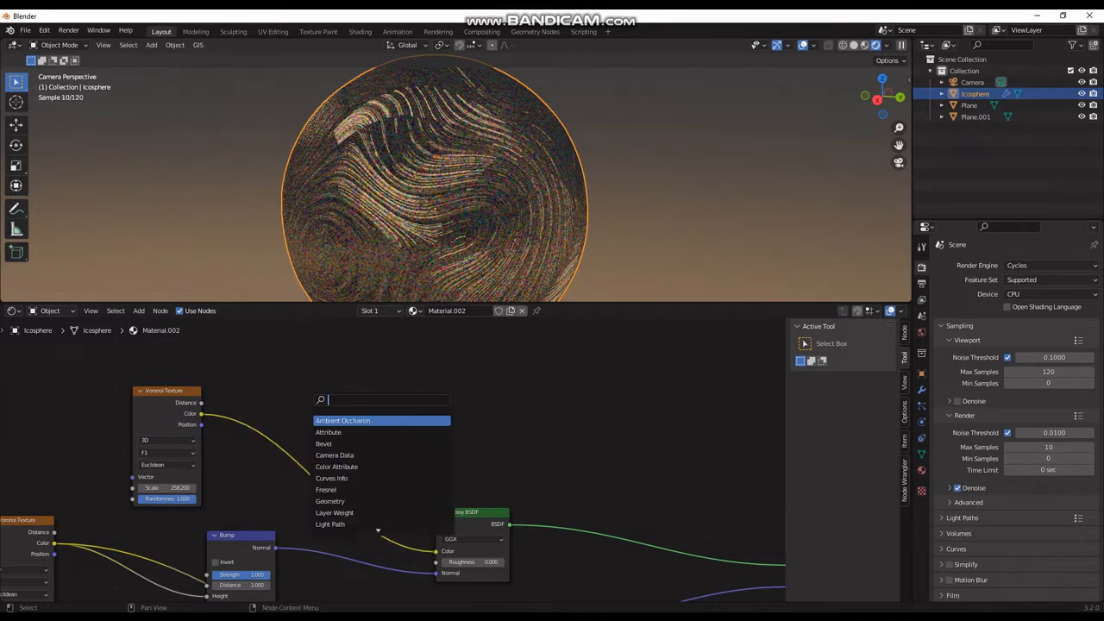
text(add)
key(Return)
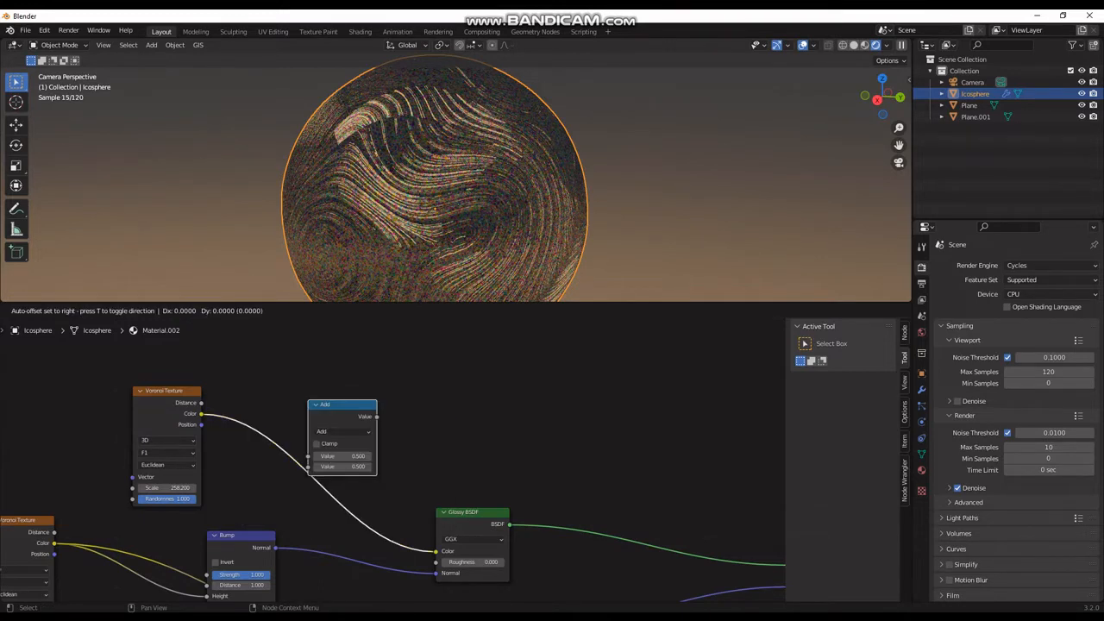
click(286, 416)
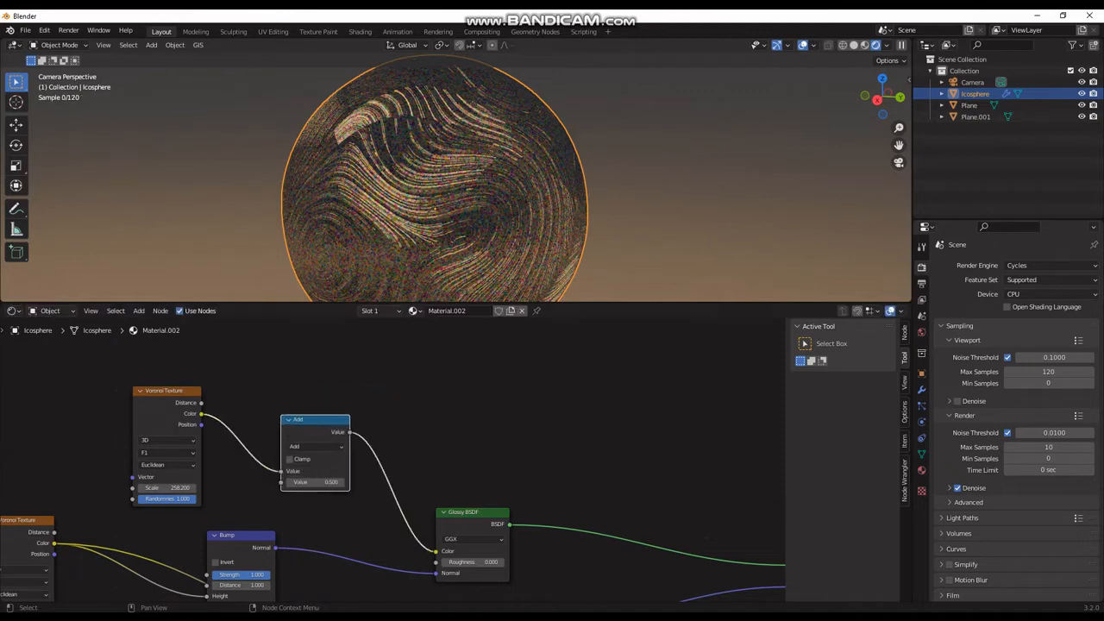
drag(319, 421, 394, 389)
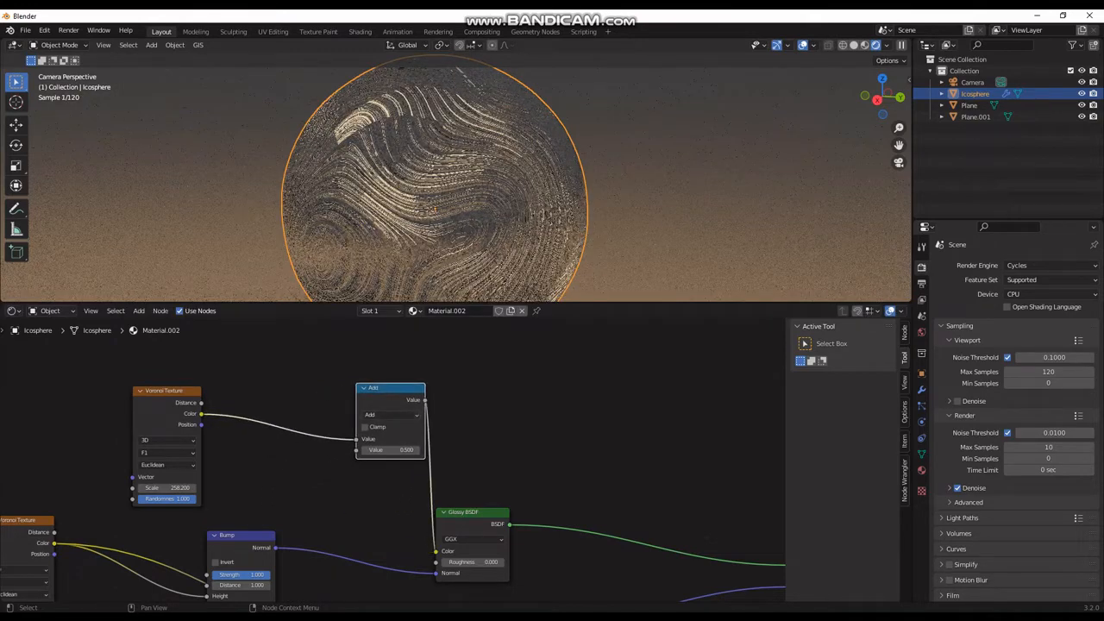
click(391, 414)
click(380, 453)
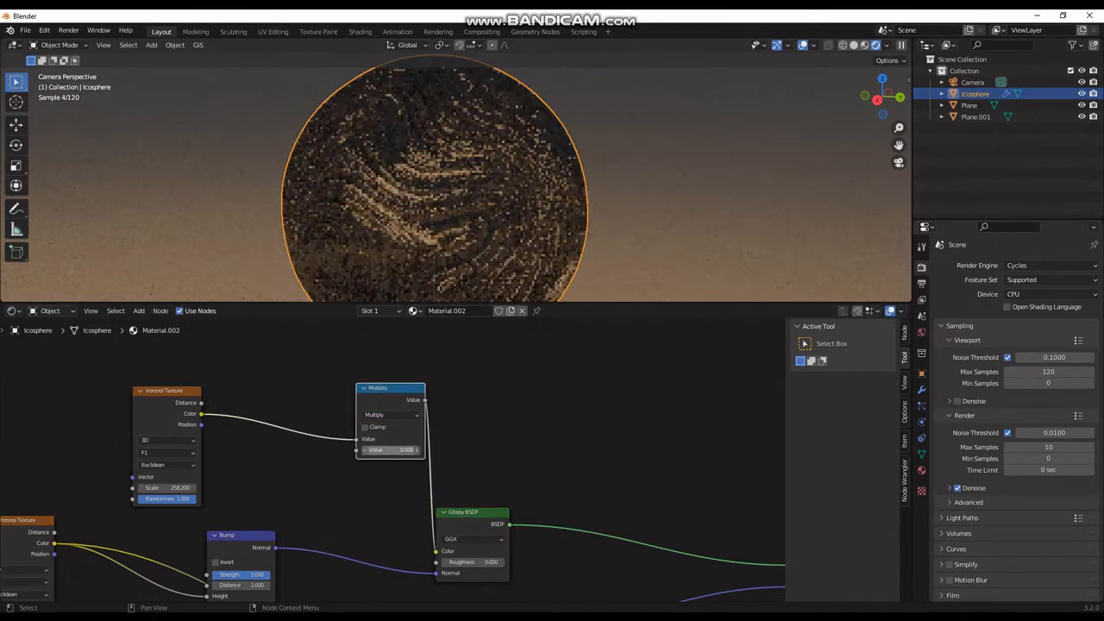
Step: Insert a Brick Texture node on the link between the Voronoi Texture and the Multiply node
middle_drag(210, 456, 296, 432)
key(shift+a)
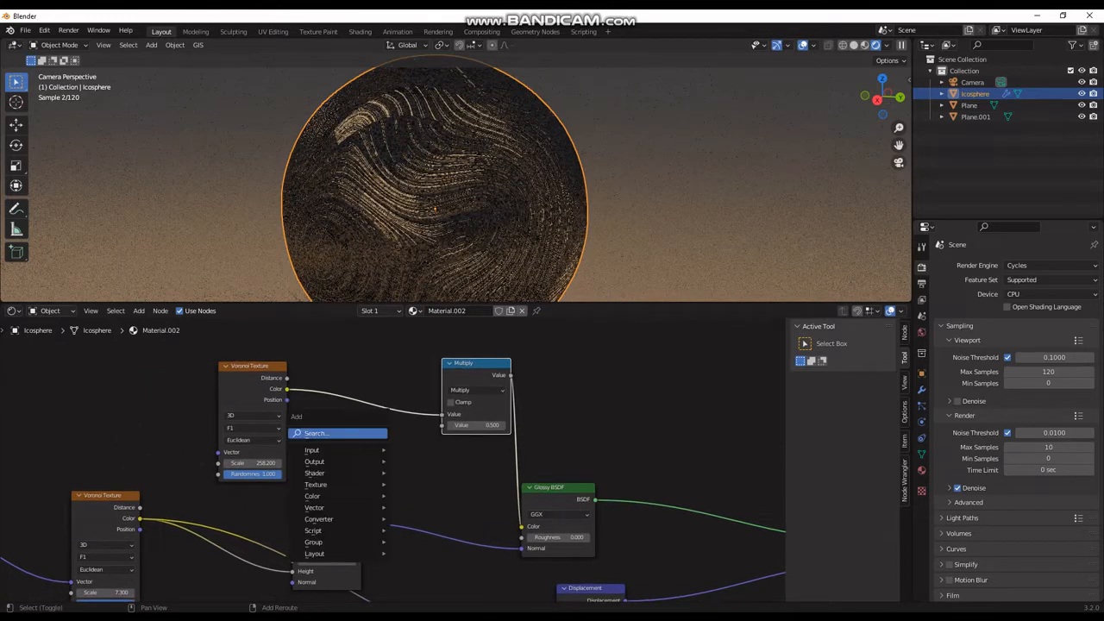
click(373, 433)
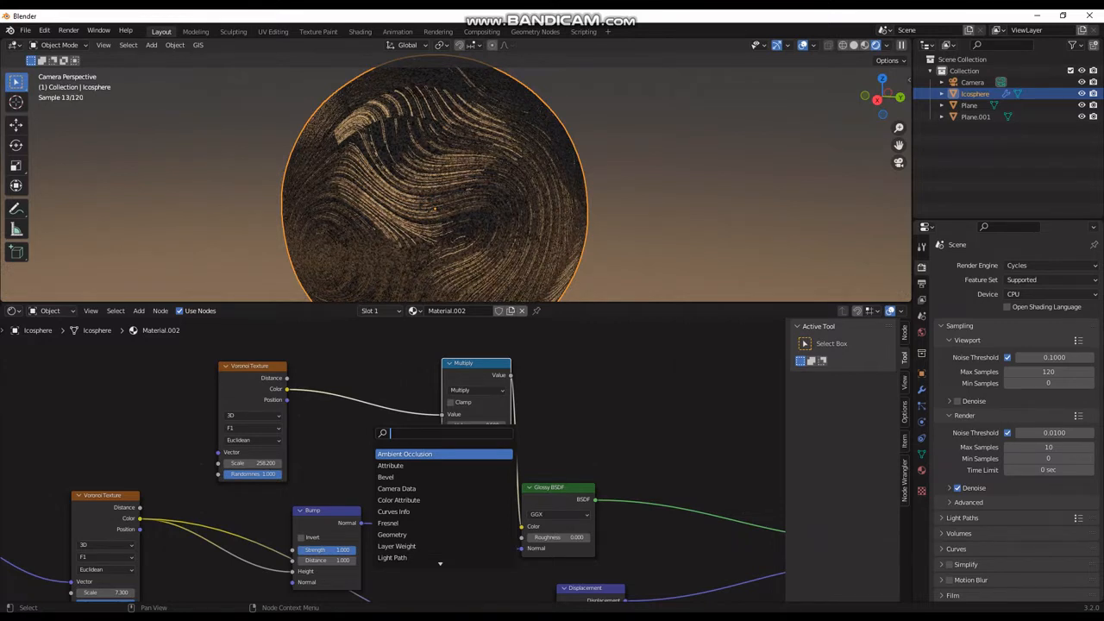
text(b)
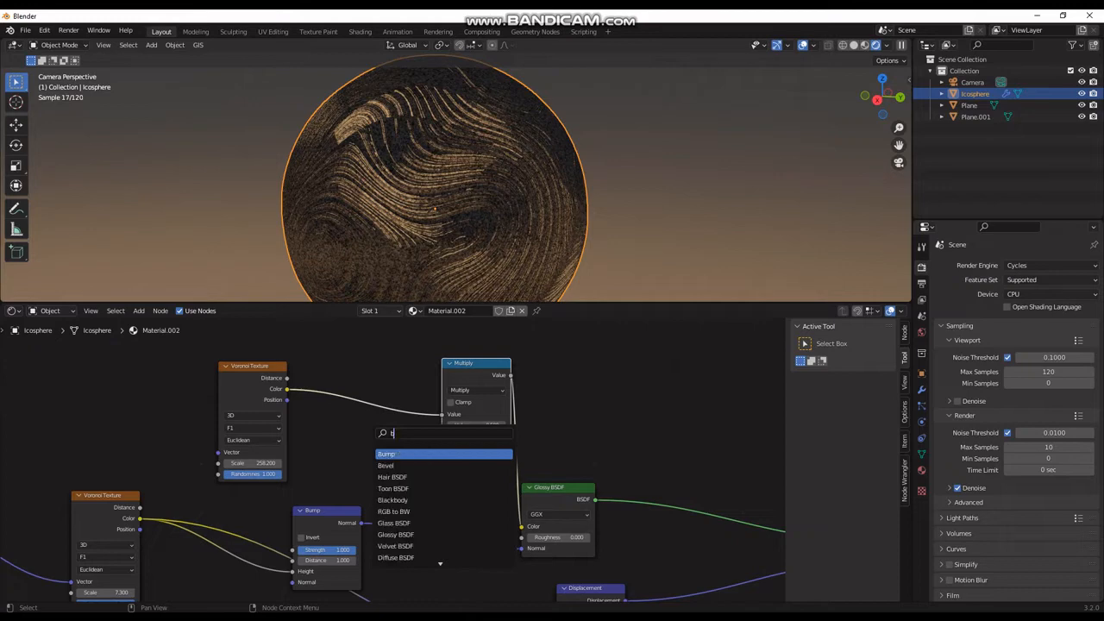
text(r)
key(Return)
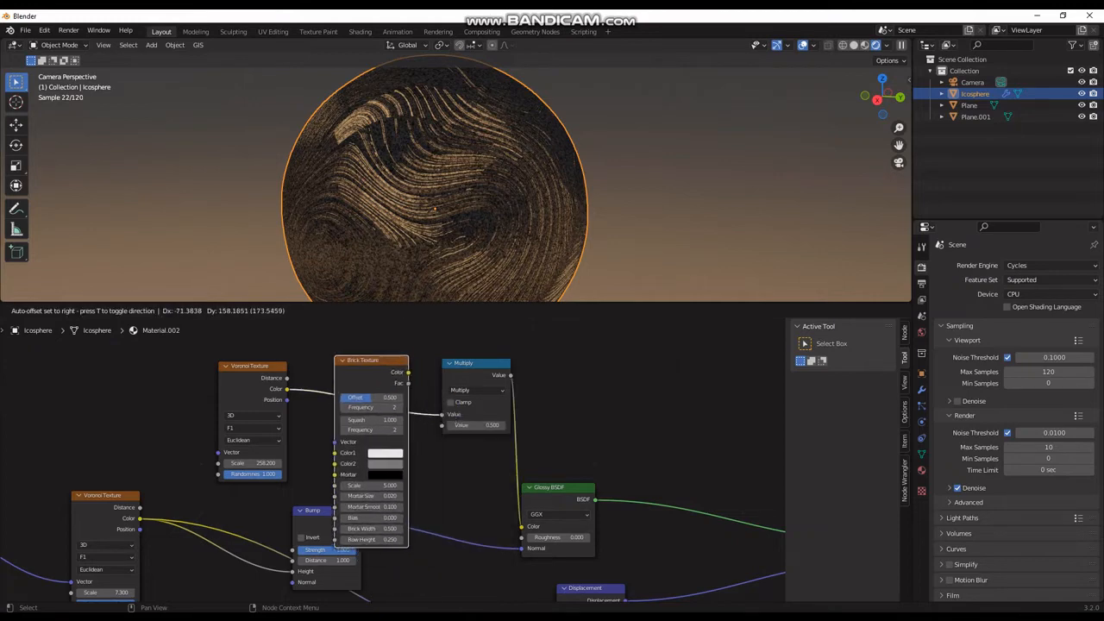
click(328, 352)
Step: Spread out the Voronoi Texture, Brick Texture and Multiply nodes so that they no longer overlap
click(477, 364)
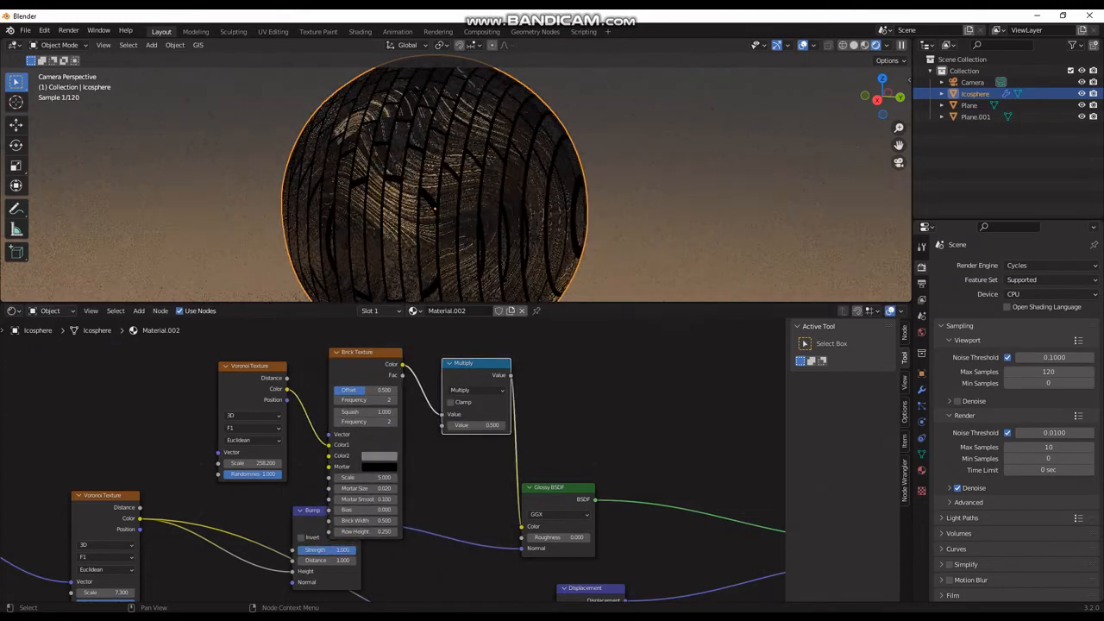
drag(476, 364, 561, 348)
drag(366, 352, 433, 339)
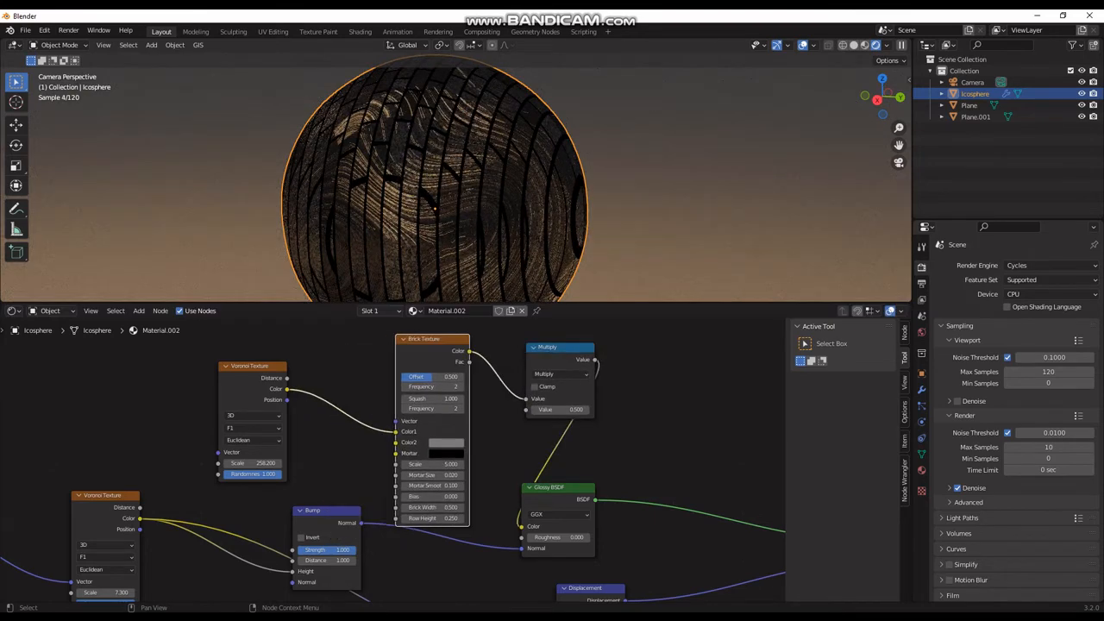
drag(250, 366, 65, 355)
drag(432, 339, 246, 313)
shift+middle_drag(246, 321, 237, 351)
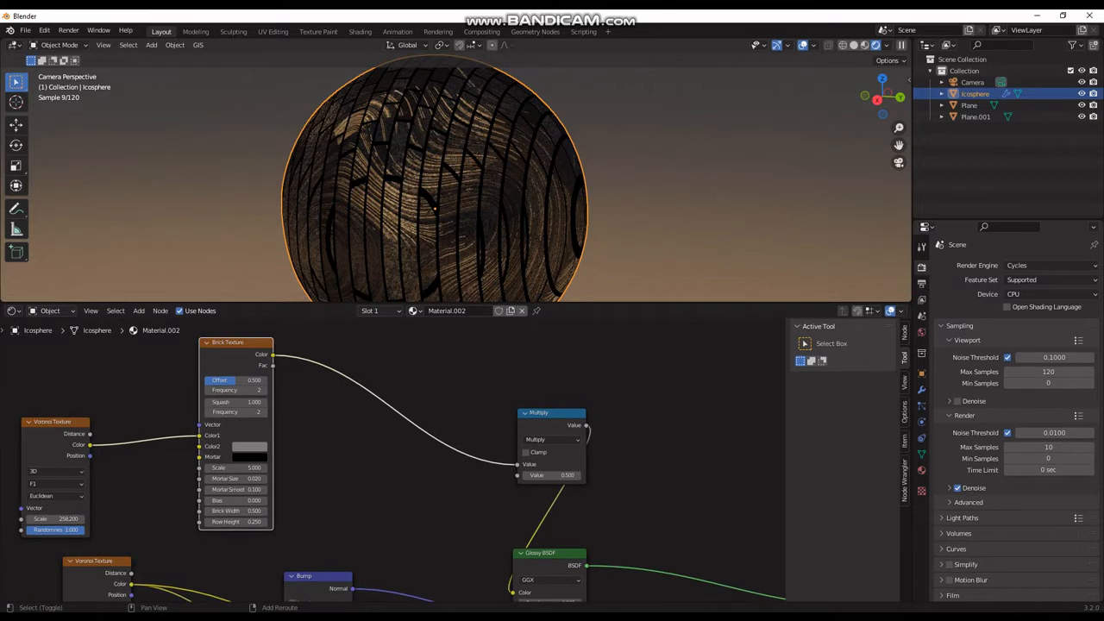
drag(237, 349, 328, 363)
key(Escape)
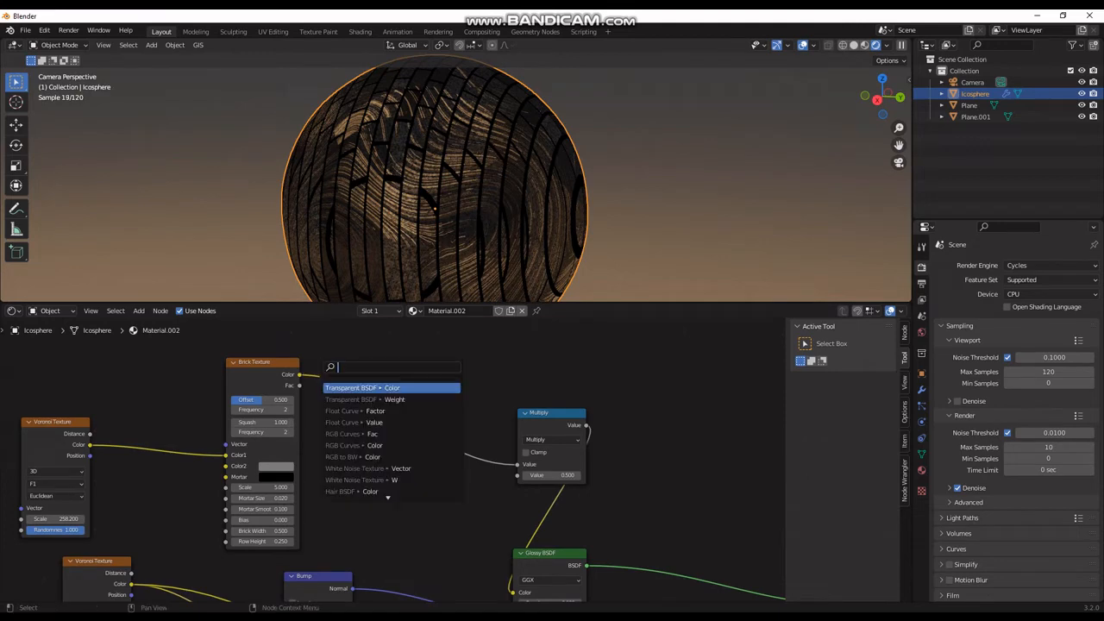
key(Escape)
Step: Disconnect the Voronoi Texture from the Brick Texture's Color1 and link its Color to the Multiply node's second Value
drag(225, 455, 190, 462)
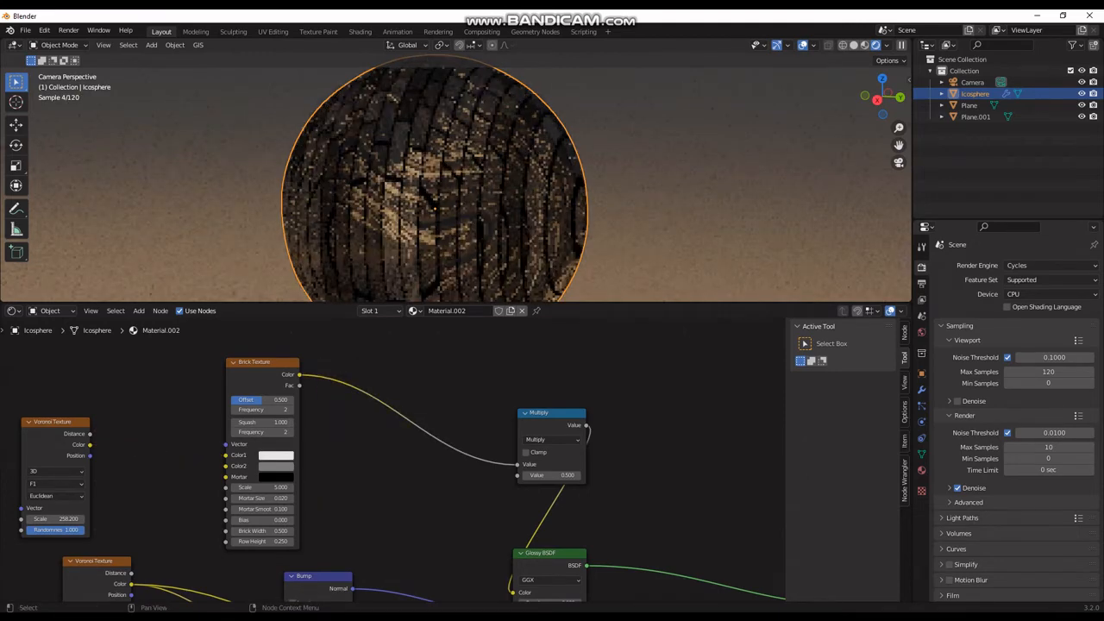
drag(517, 465, 483, 465)
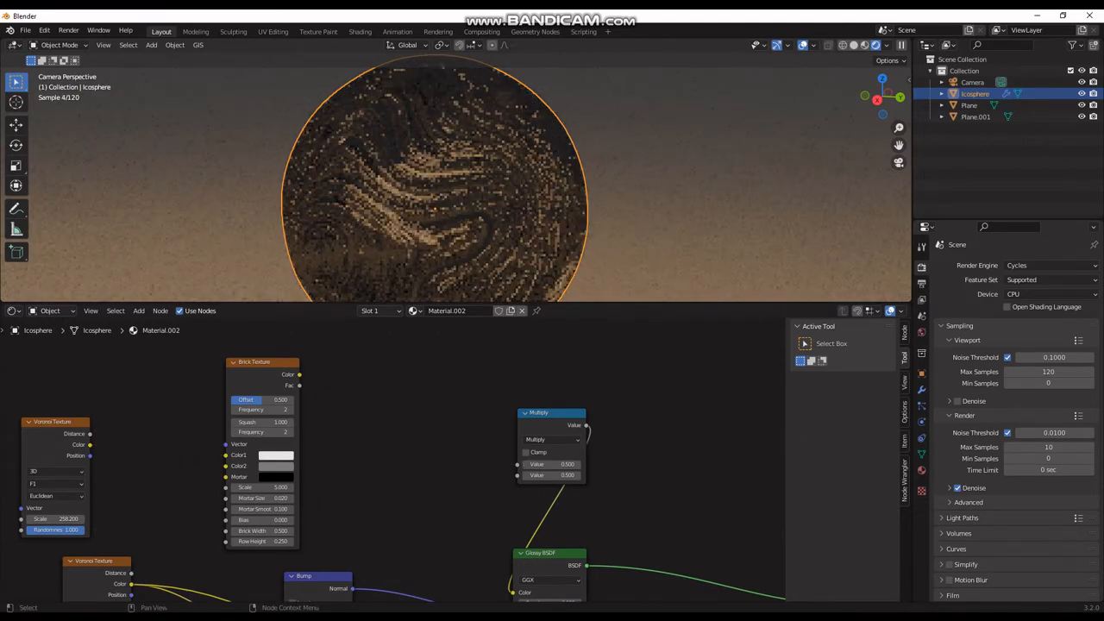
drag(300, 374, 518, 464)
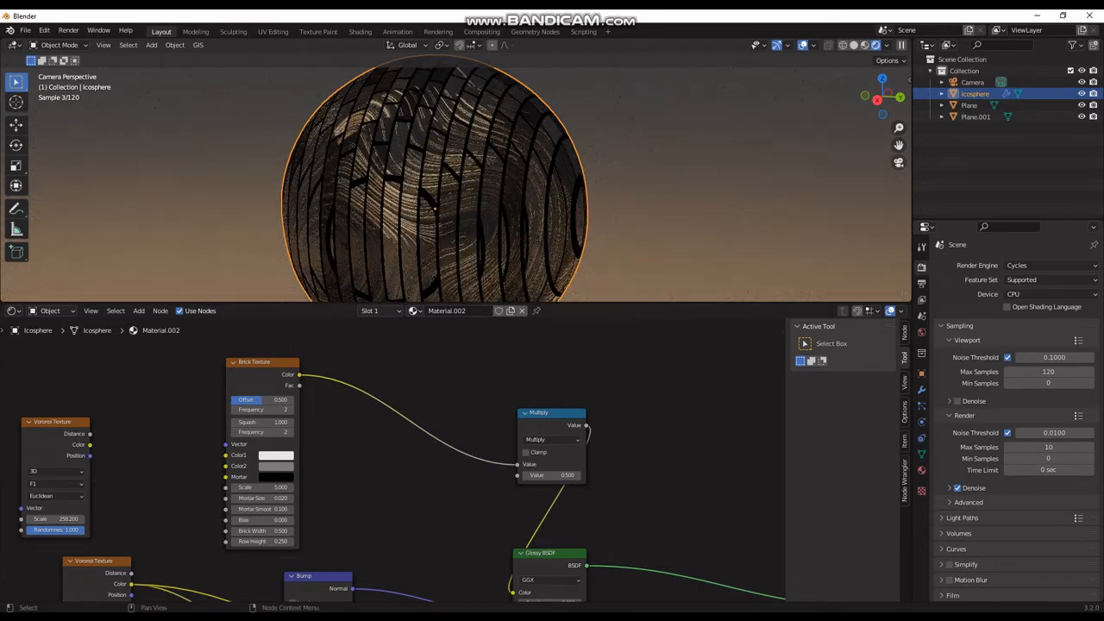
drag(90, 444, 518, 476)
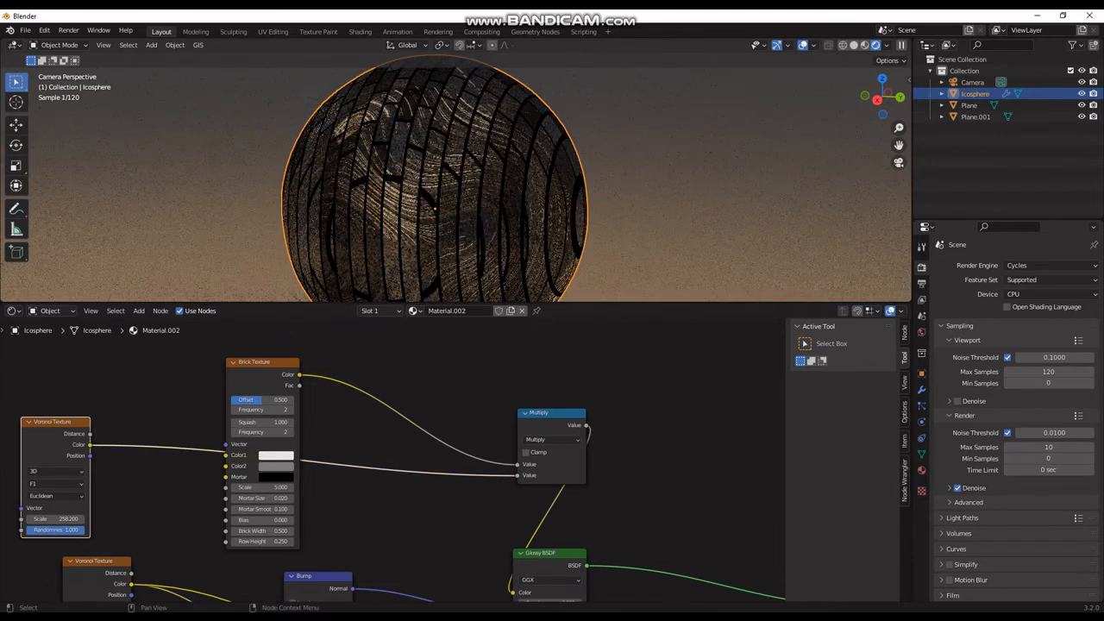
Step: Insert a Mix color node between the Brick Texture and Multiply, and link the Voronoi Texture's Color to its Color2
key(shift+a)
text(mi)
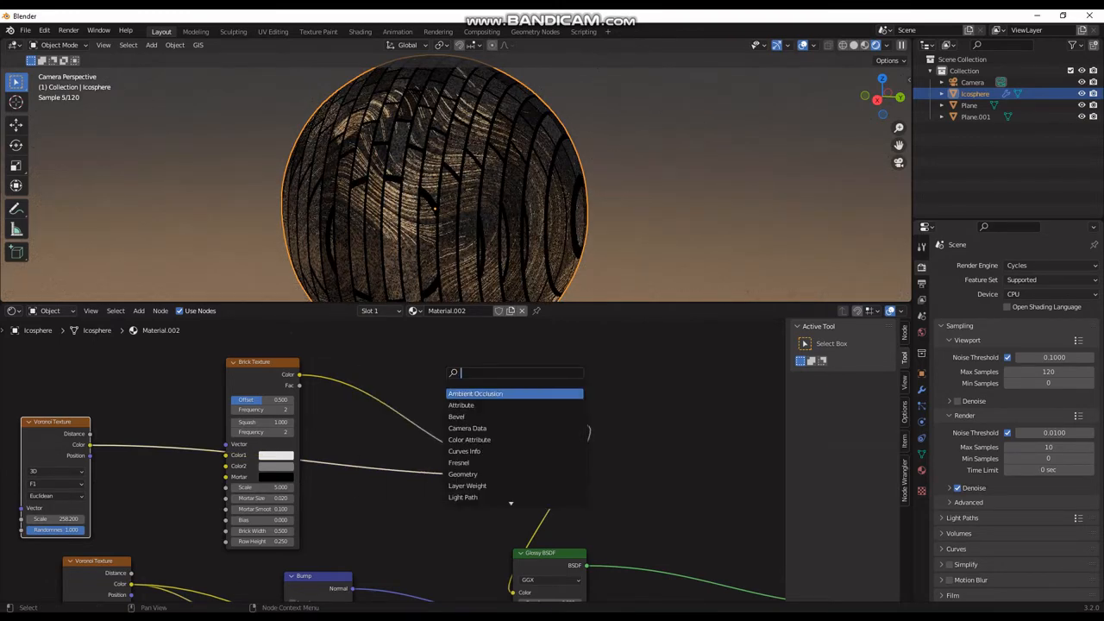
key(Return)
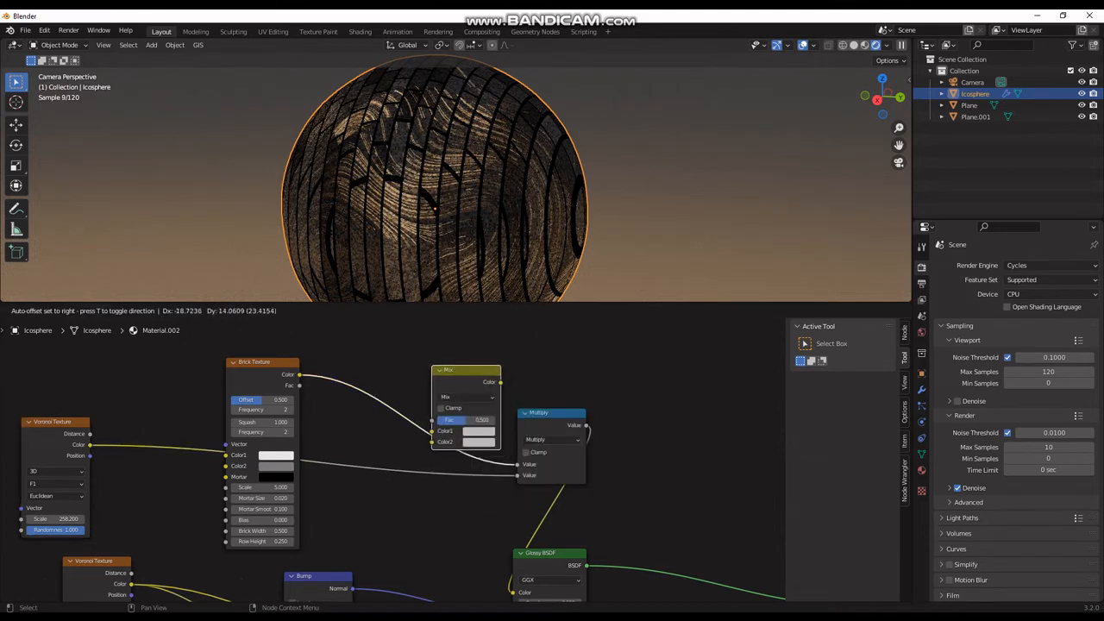
key(Return)
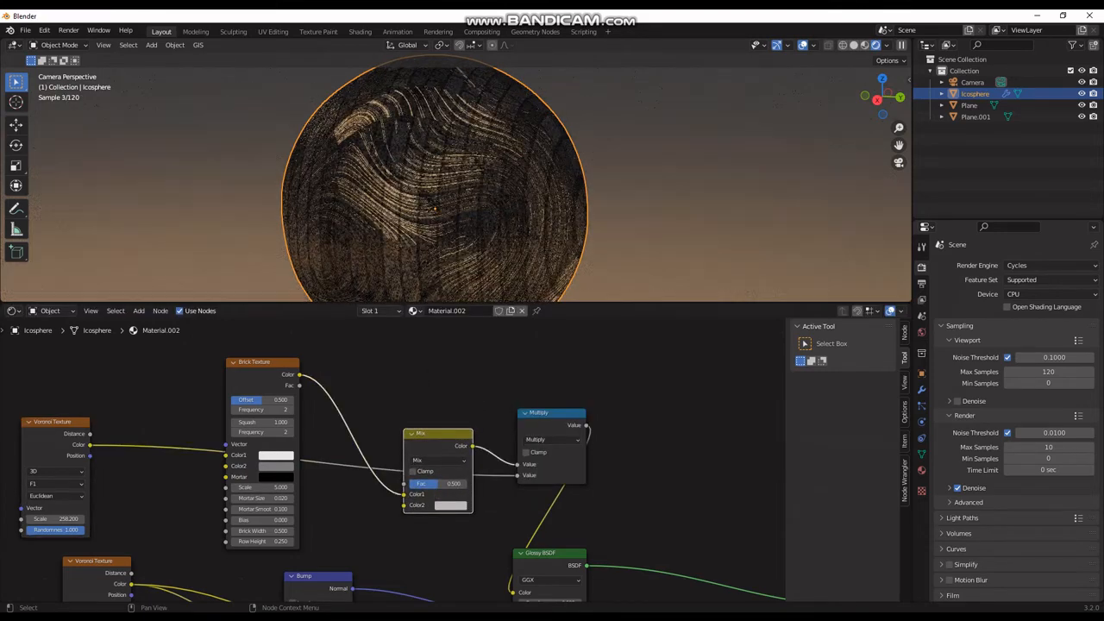
drag(89, 445, 405, 506)
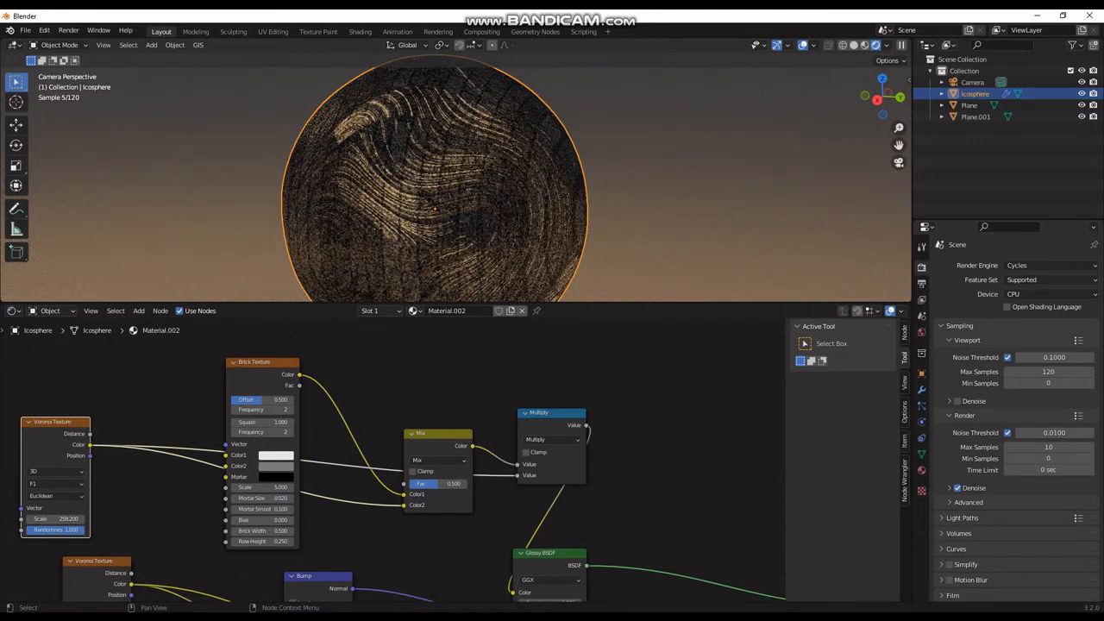
Step: Set the Brick Texture's Mortar color to white
middle_drag(518, 164, 427, 192)
scroll(456, 176, up, 5)
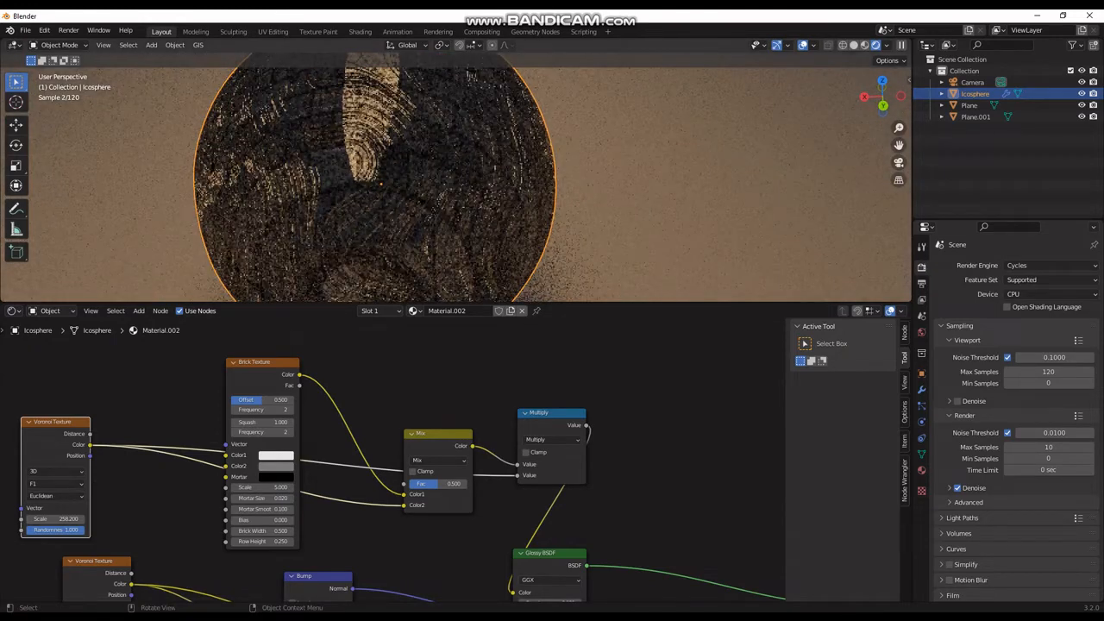
key(KP_0)
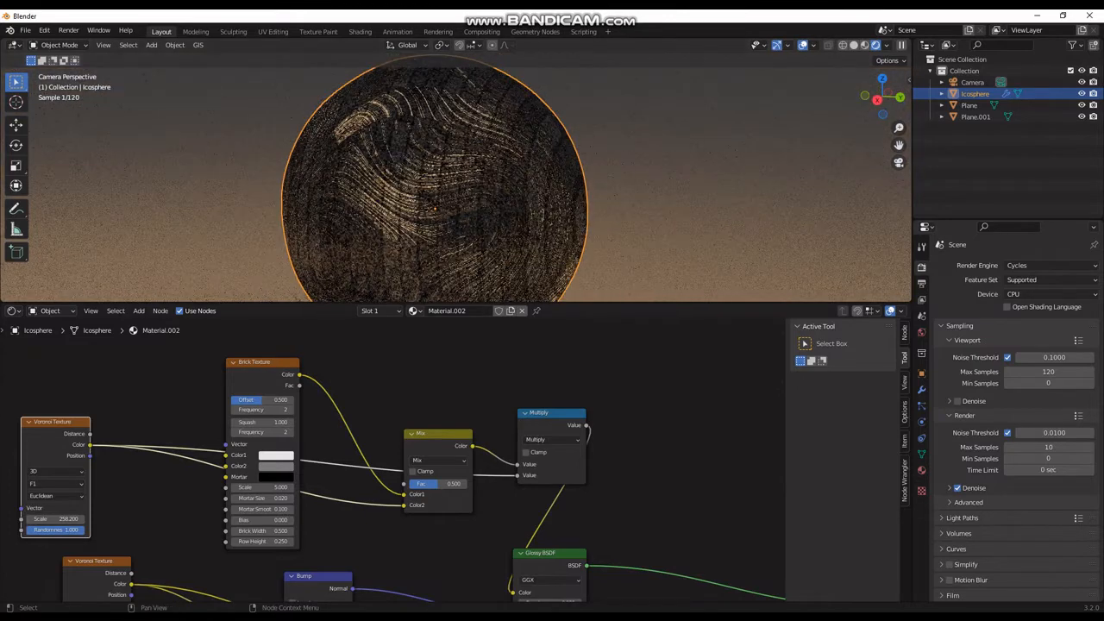
click(275, 476)
click(343, 339)
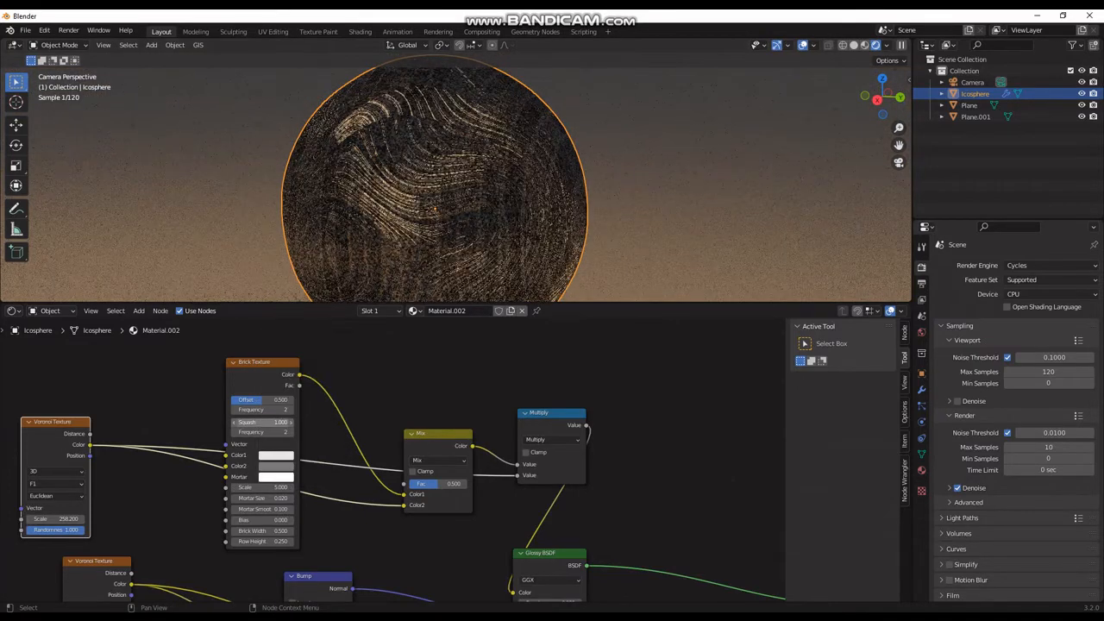
Step: Set the Brick Texture's Color2 to black
click(275, 466)
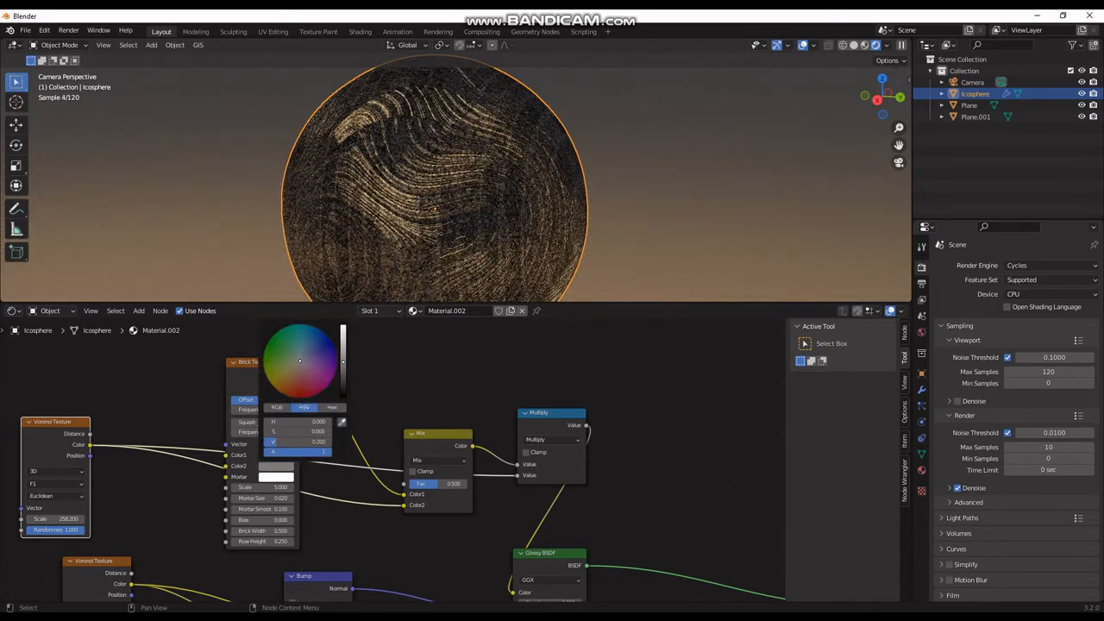
click(330, 383)
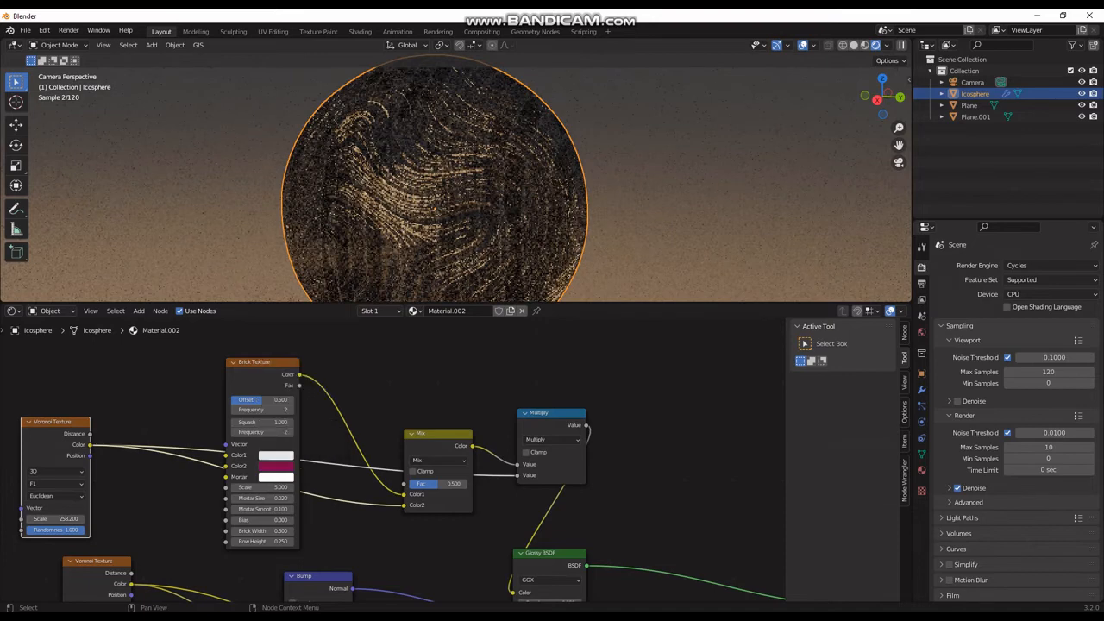
click(275, 466)
drag(344, 363, 344, 396)
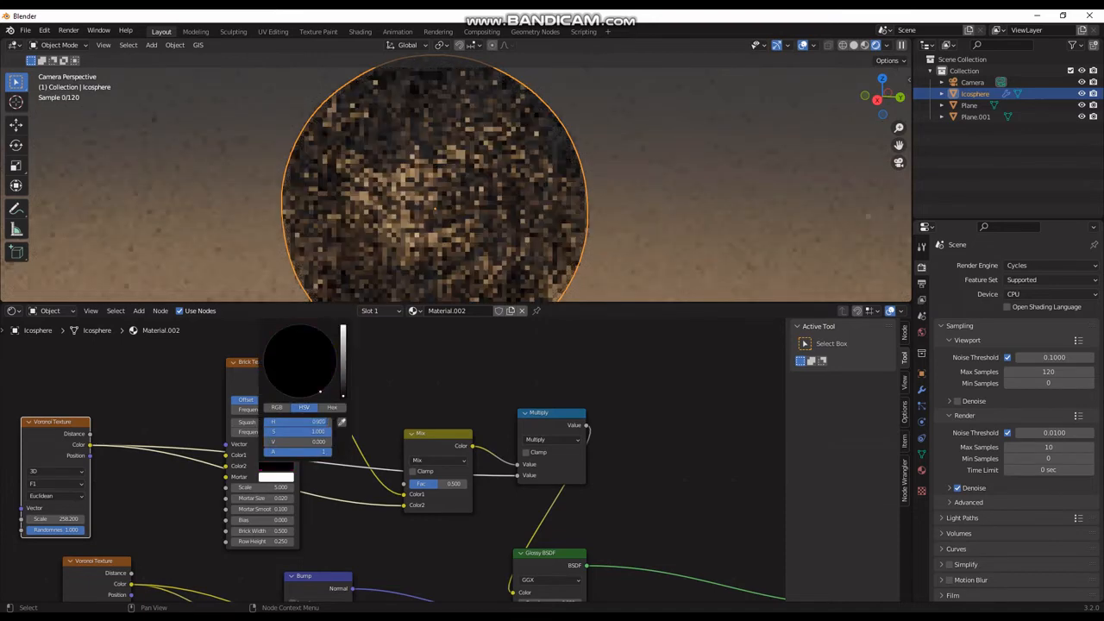
scroll(391, 463, down, 3)
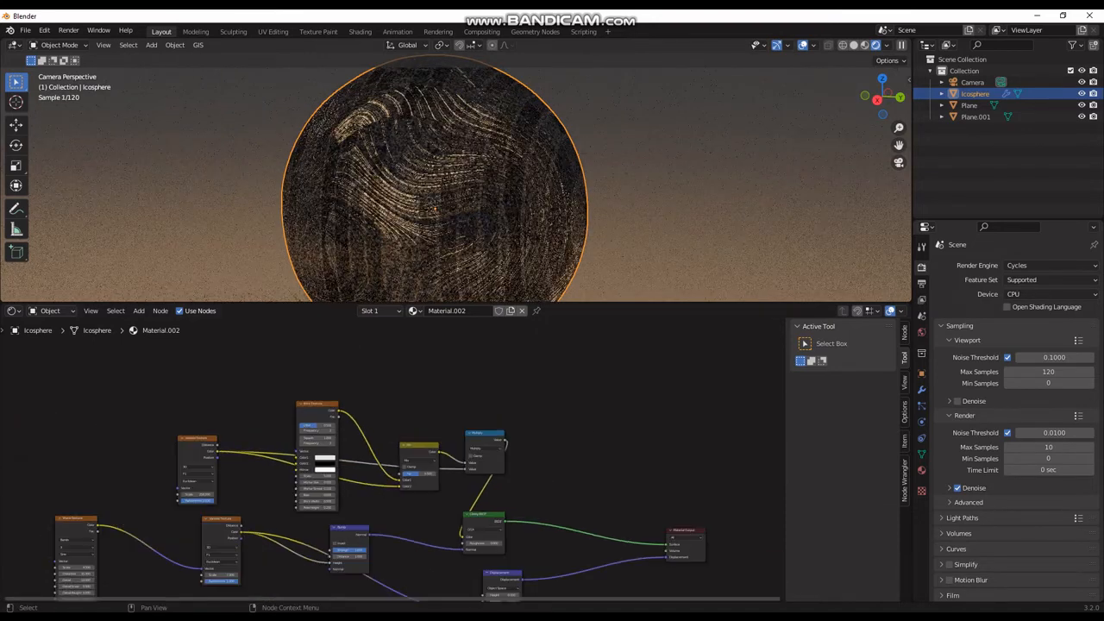
scroll(367, 466, down, 2)
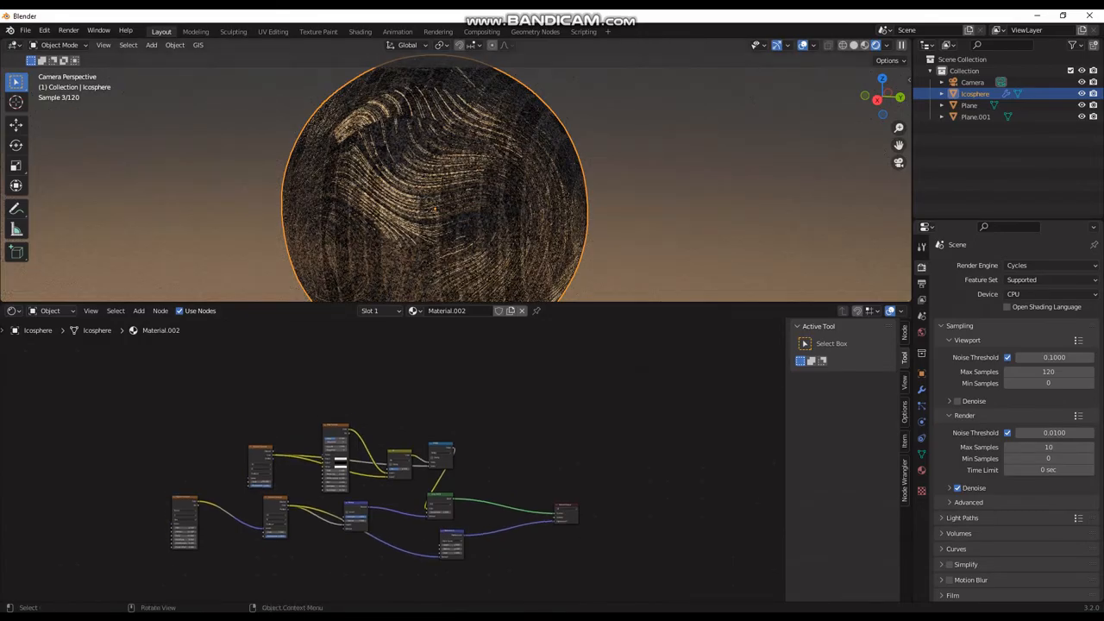